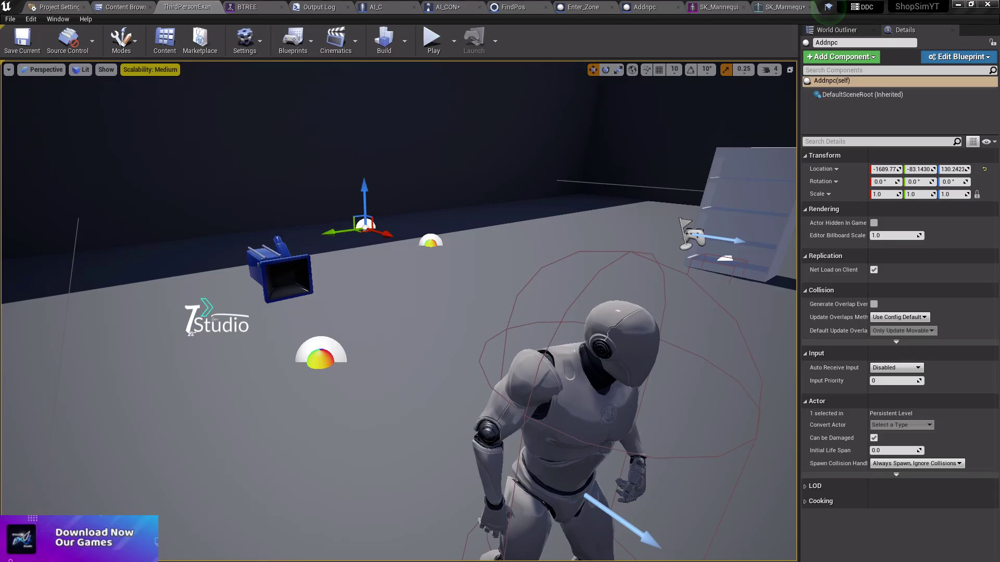
- Inspect the three shelf actors BP_Tra, BP_Tra2 and BP_Tra3 in the level
right_click_drag(398, 312, 398, 312)
left_click(655, 410)
left_click(651, 265)
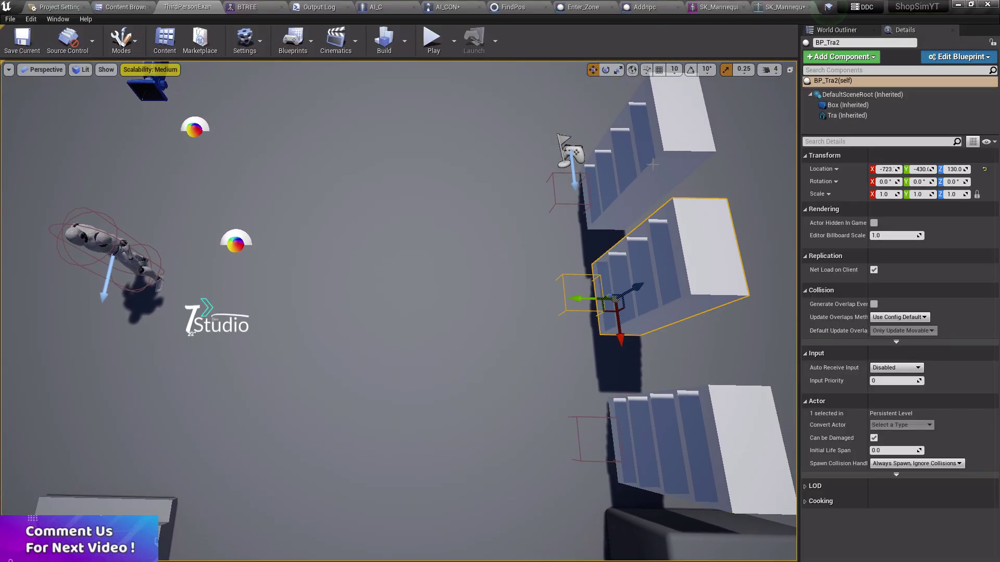
left_click(650, 156)
left_click(705, 441)
left_click(672, 287)
left_click(666, 167)
right_click_drag(645, 183, 646, 183)
left_click(668, 319)
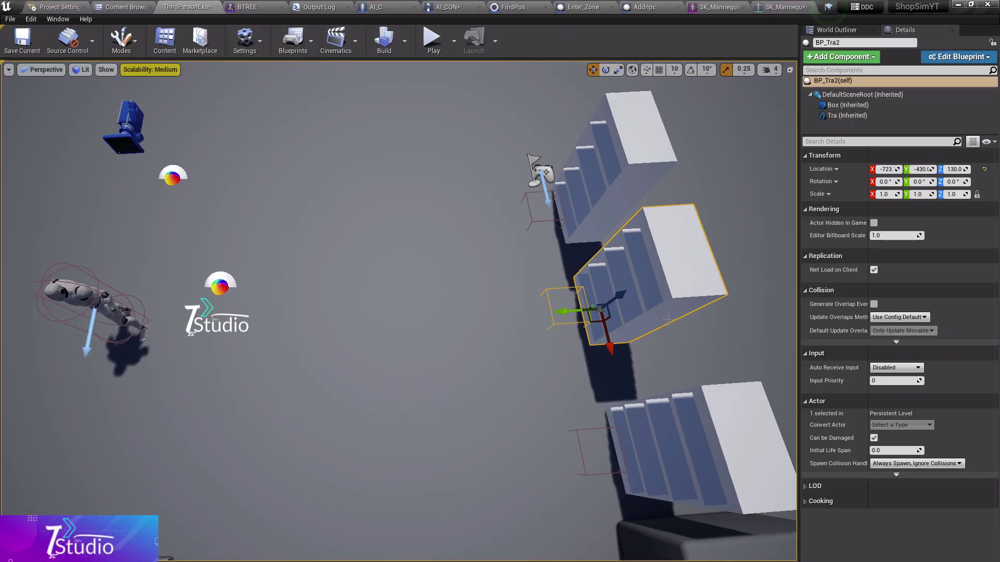
left_click(677, 443)
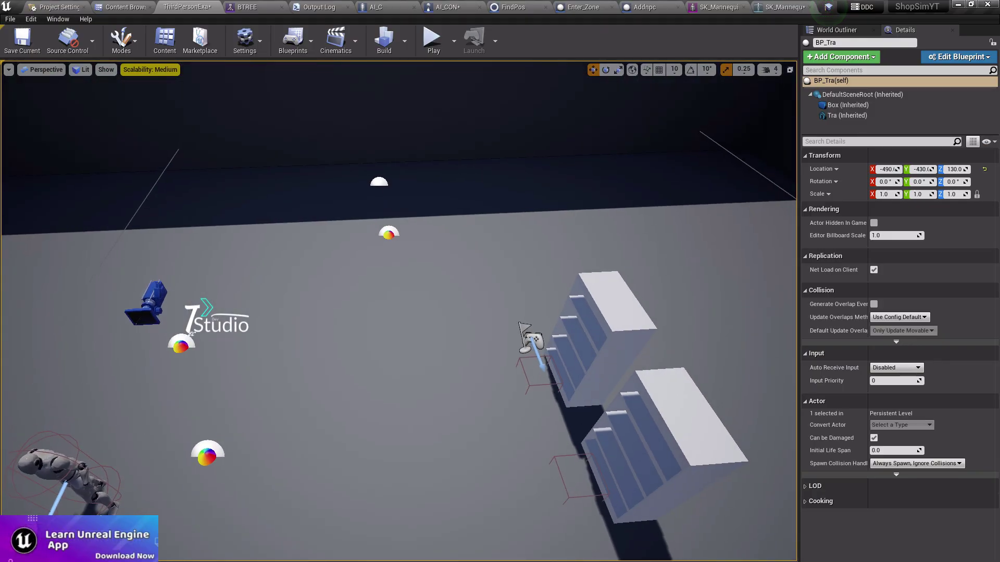
- Sweep the view across the shelves and spheres, then bring up the BTREE behavior tree
right_click_drag(316, 136, 316, 137)
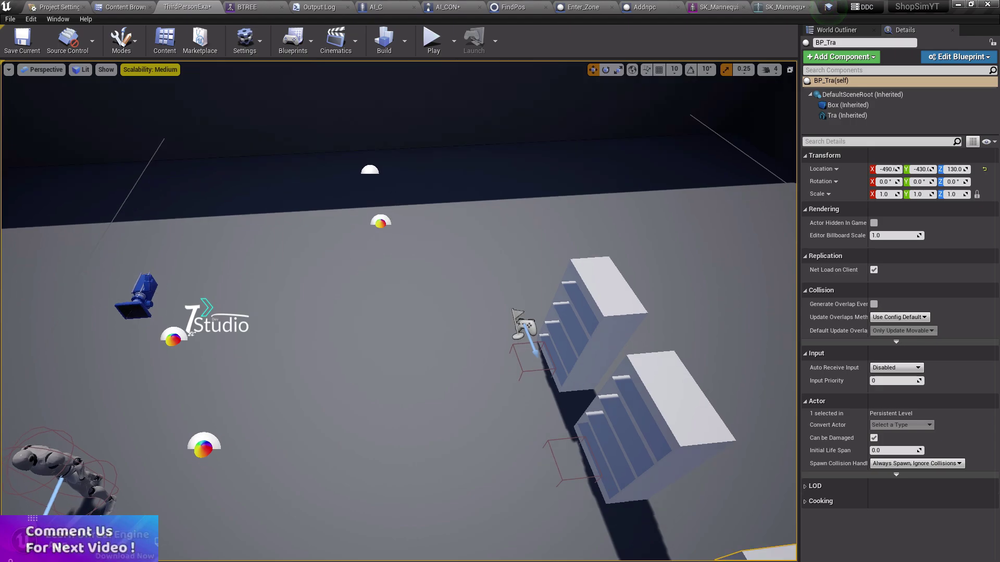
right_click_drag(601, 212, 633, 243)
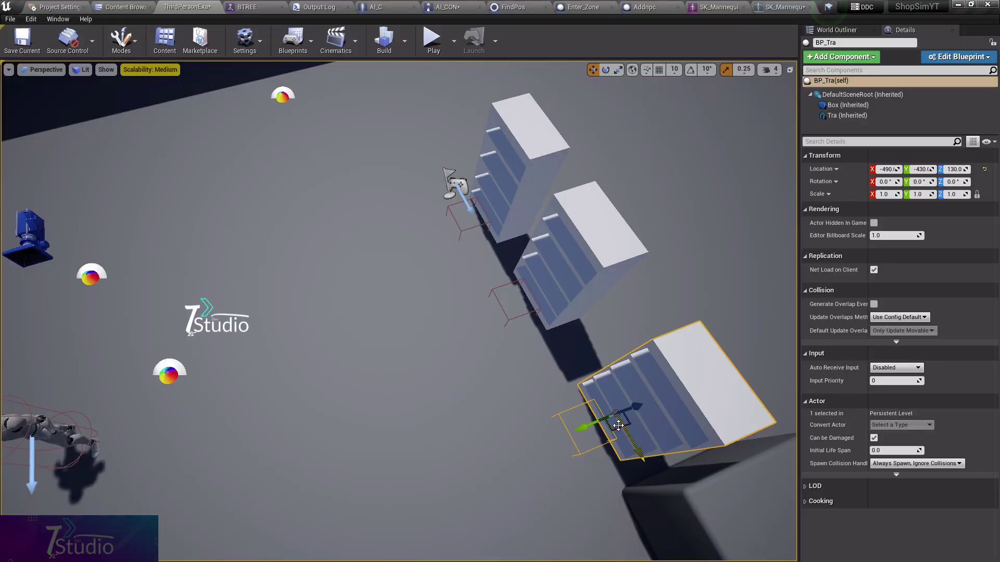
right_click_drag(620, 419, 619, 419)
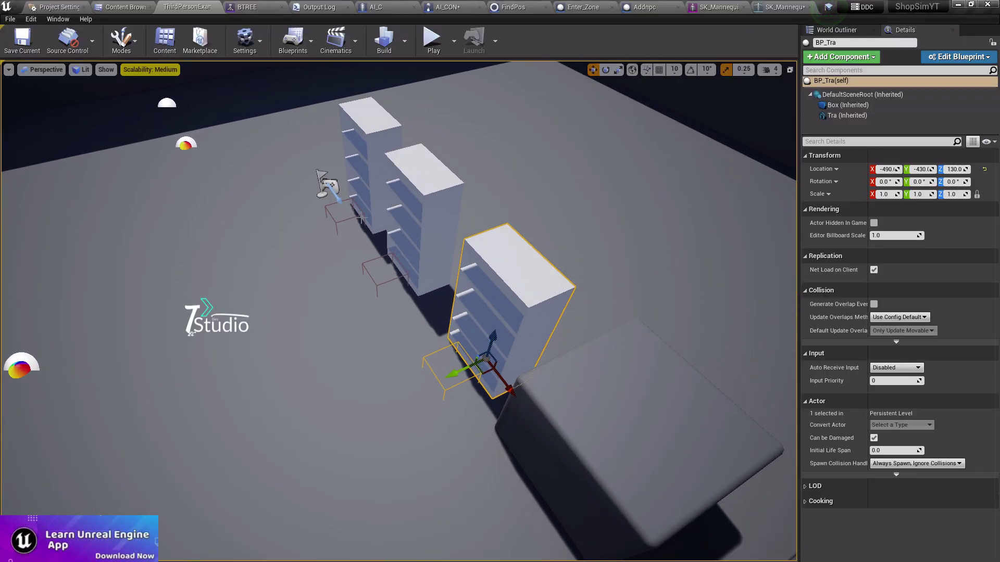
left_click(253, 5)
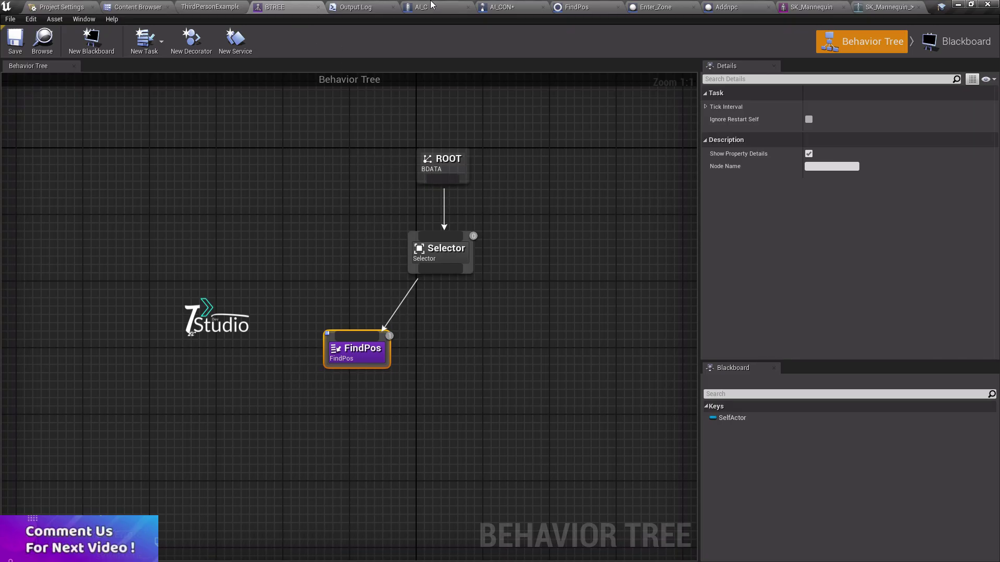
- Review the Think Needed Item nodes in the graph before returning to BTREE
left_click(431, 6)
scroll(492, 314, "down", 2)
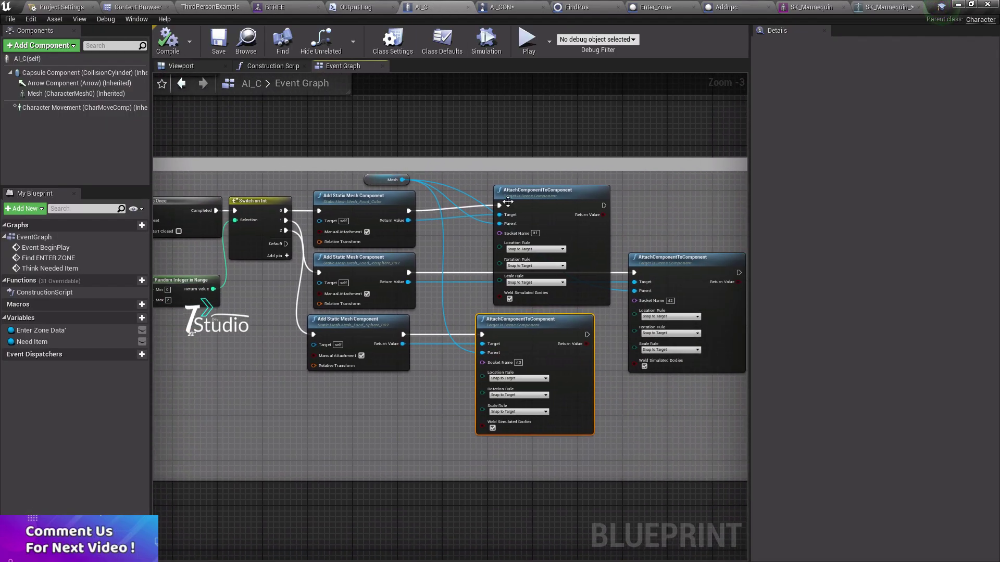
right_click_drag(508, 201, 637, 266)
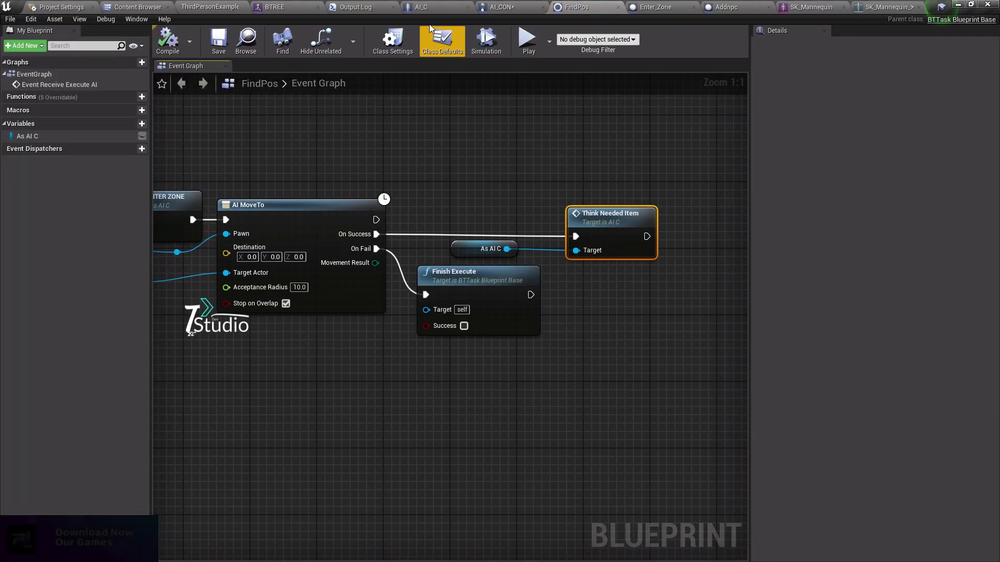
right_click_drag(641, 299, 430, 266)
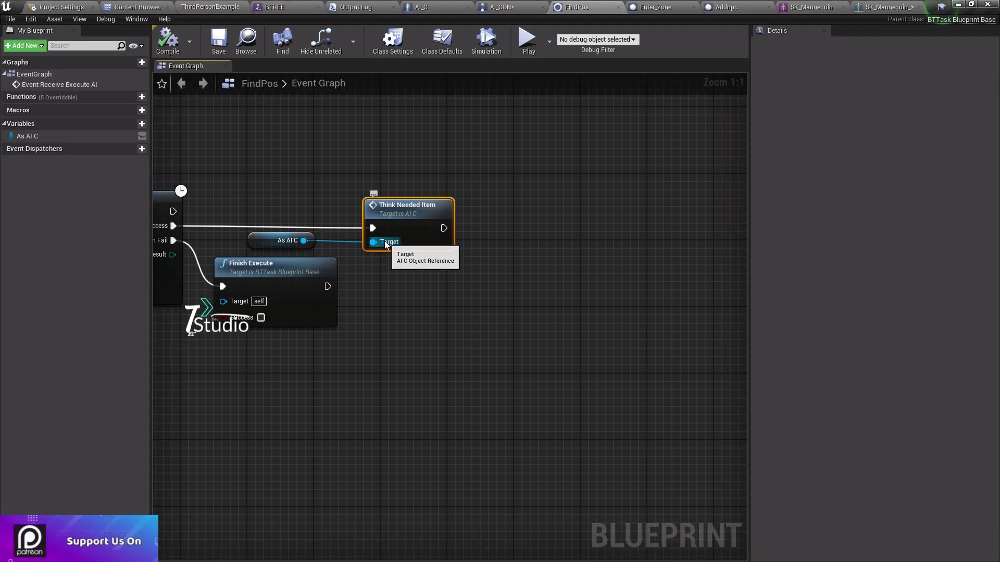
right_click(502, 210)
right_click_drag(430, 190, 467, 189)
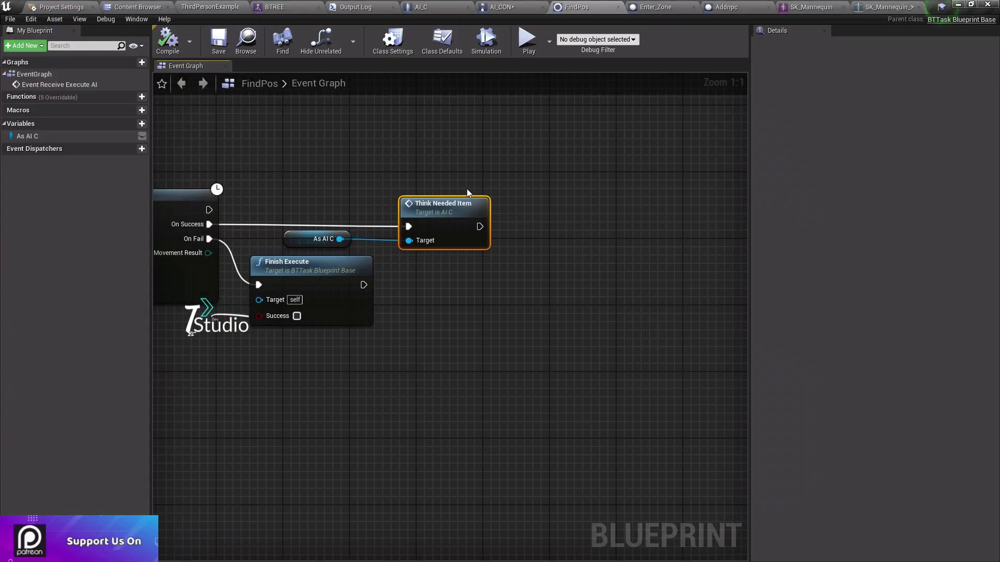
left_click(274, 7)
right_click_drag(408, 315, 290, 228)
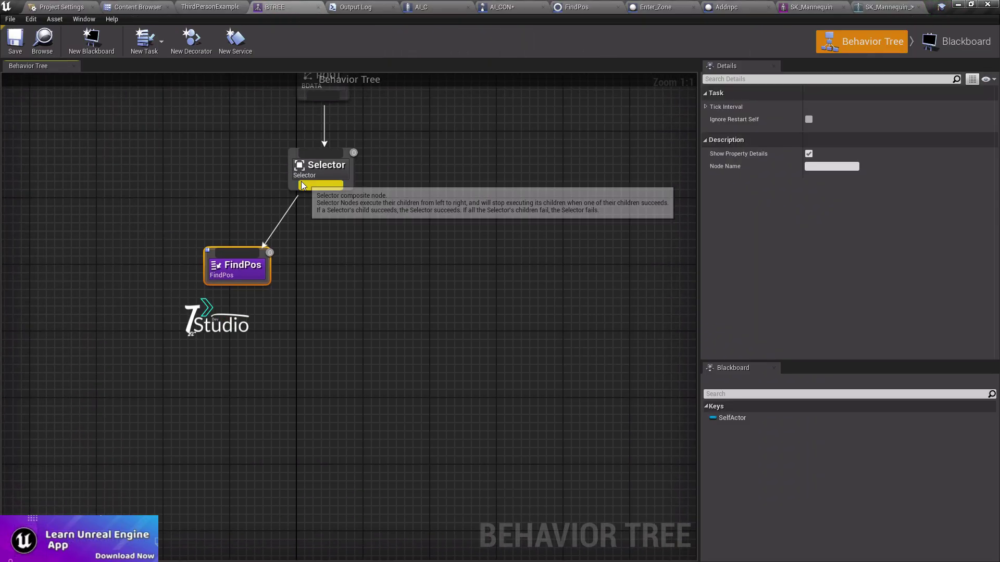
- In FindPos, duplicate the Finish Execute node and wire it after Think Needed Item
double_click(230, 266)
left_click(360, 286)
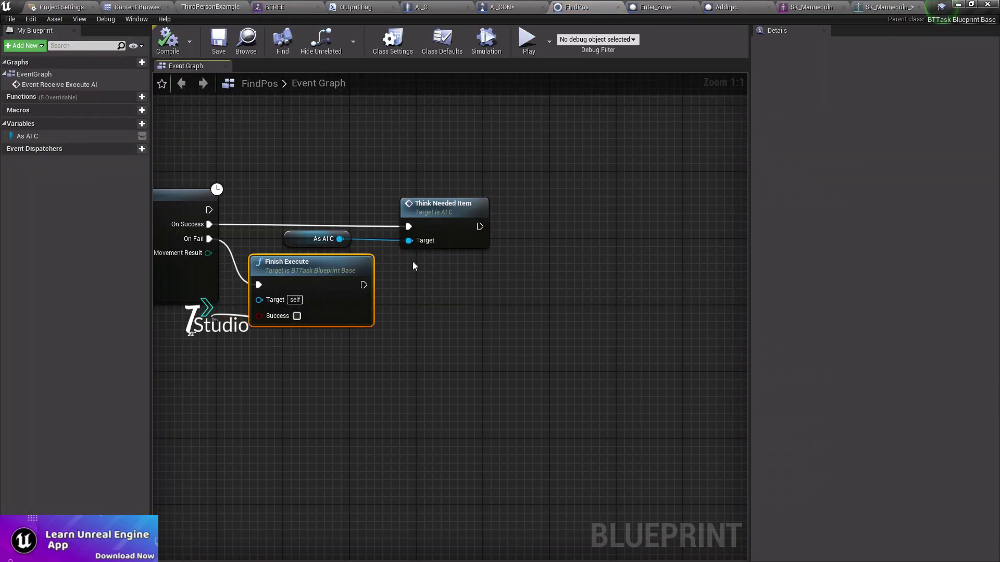
key("ctrl+c")
key("ctrl+v")
right_click_drag(413, 263, 352, 268)
left_click_drag(468, 250, 509, 208)
right_click_drag(352, 156, 487, 197)
left_click_drag(150, 34, 153, 34)
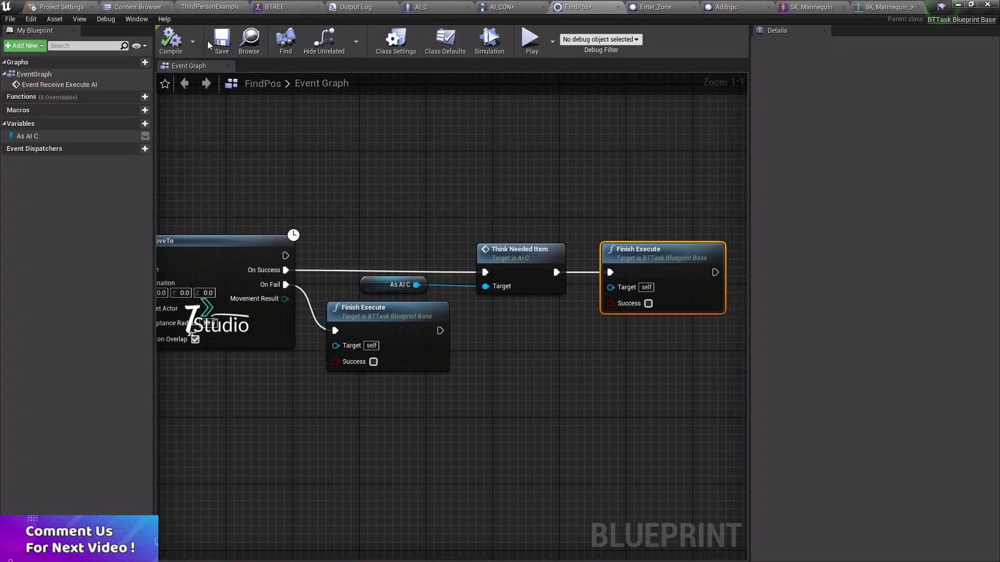
left_click(236, 4)
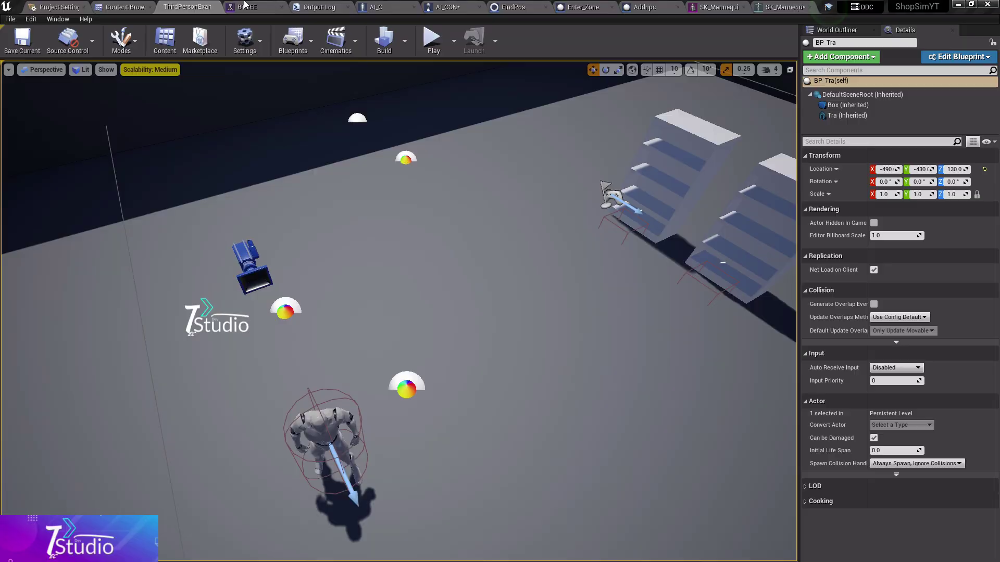
- Create a new BTTask_BlueprintBase task from the BTREE editor, producing BTTask_BlueprintBase_New
left_click(274, 7)
left_click_drag(313, 184, 324, 255)
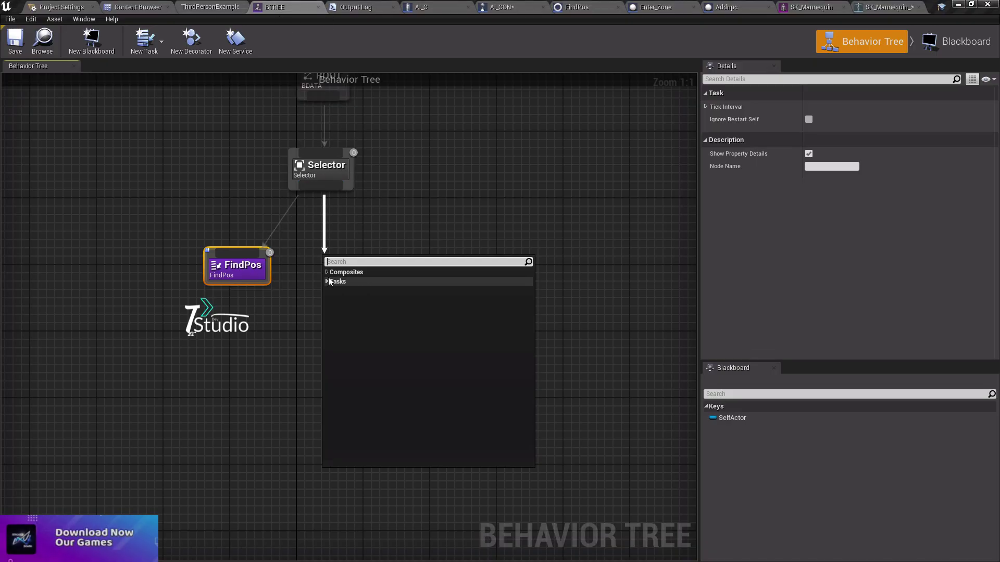
left_click(144, 39)
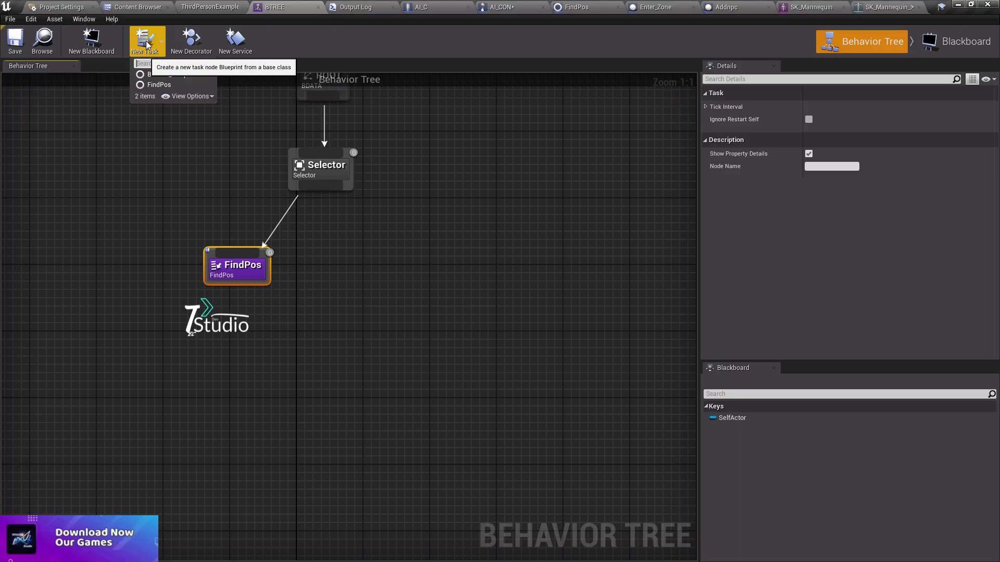
left_click(173, 76)
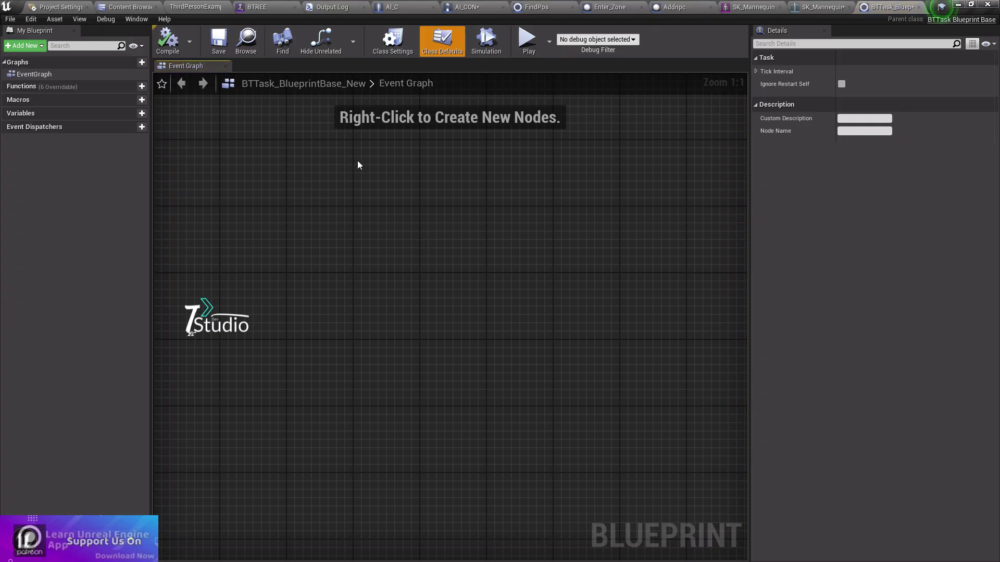
- Rename BTTask_BlueprintBase_New to FindTray in the AI folder and reopen its graph
left_click(130, 7)
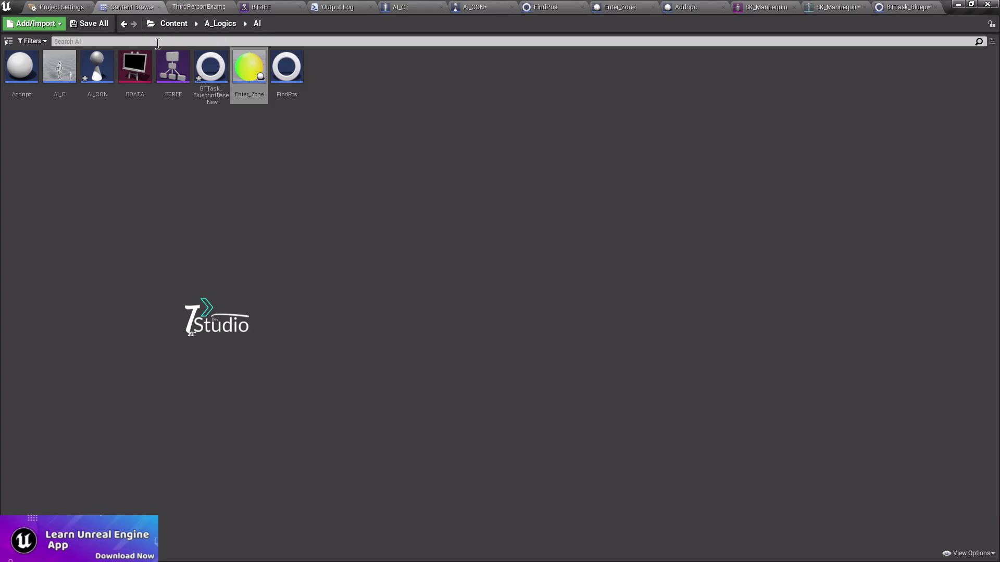
right_click(209, 78)
left_click(246, 130)
key("BackSpace")
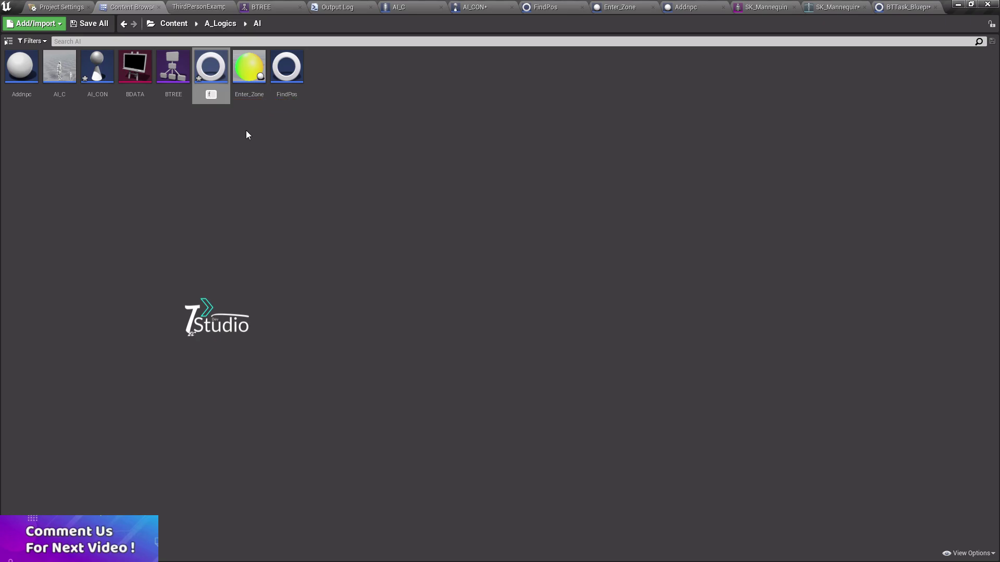
type("FindTray")
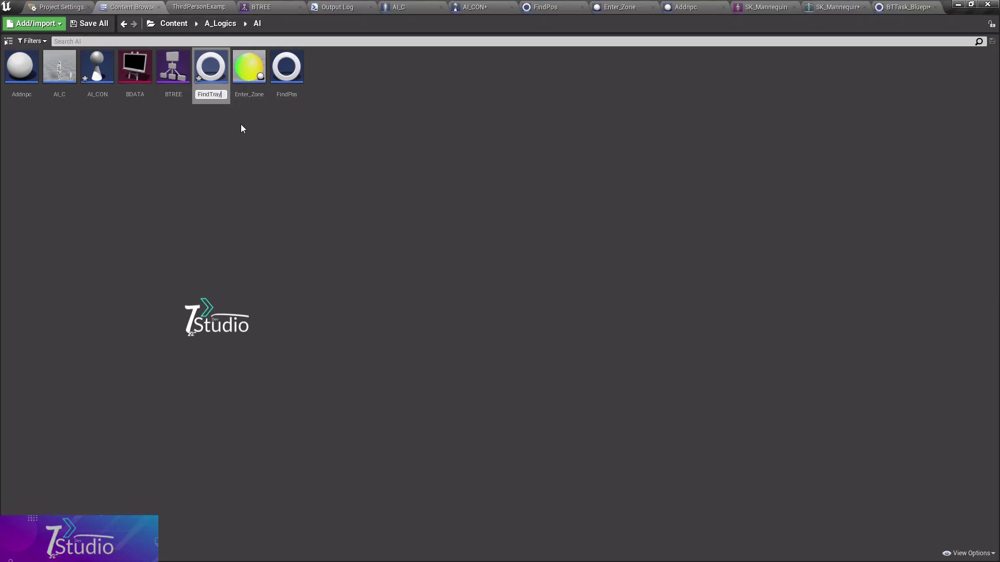
key("Return")
double_click(286, 68)
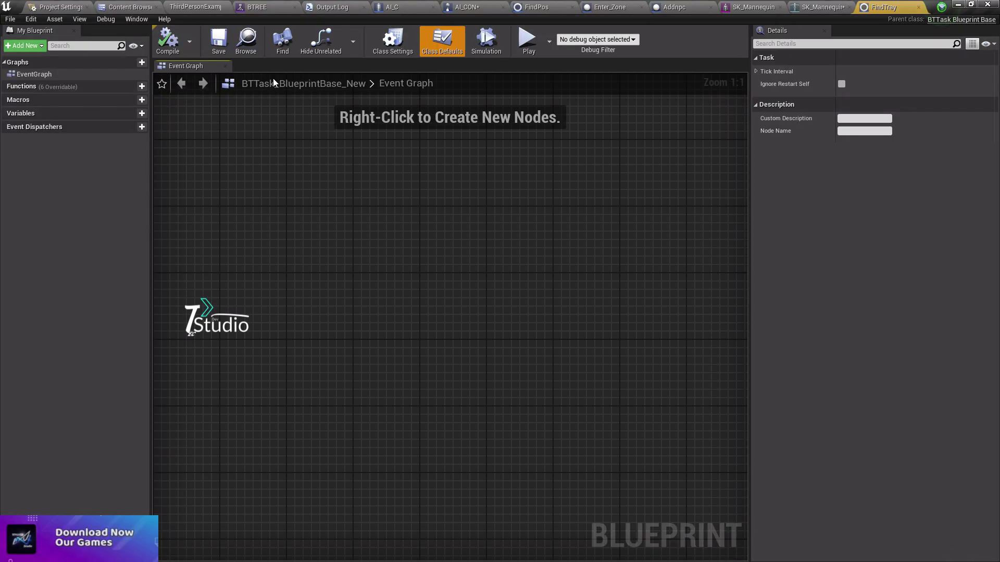
- Add an Event Receive Execute AI node to the FindTray graph
right_click(363, 207)
type("ecxe")
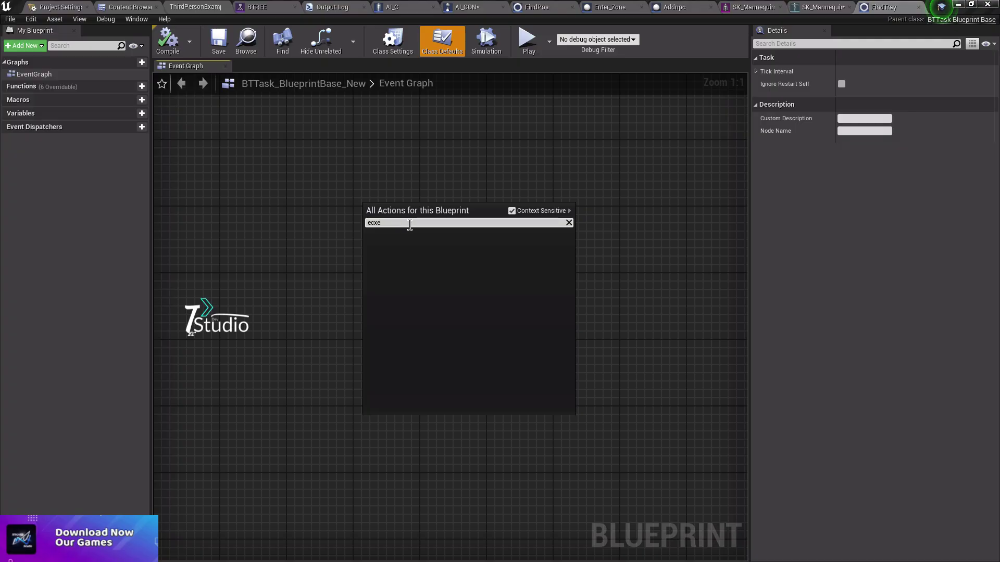
key("BackSpace")
key("BackSpace")
type("xe")
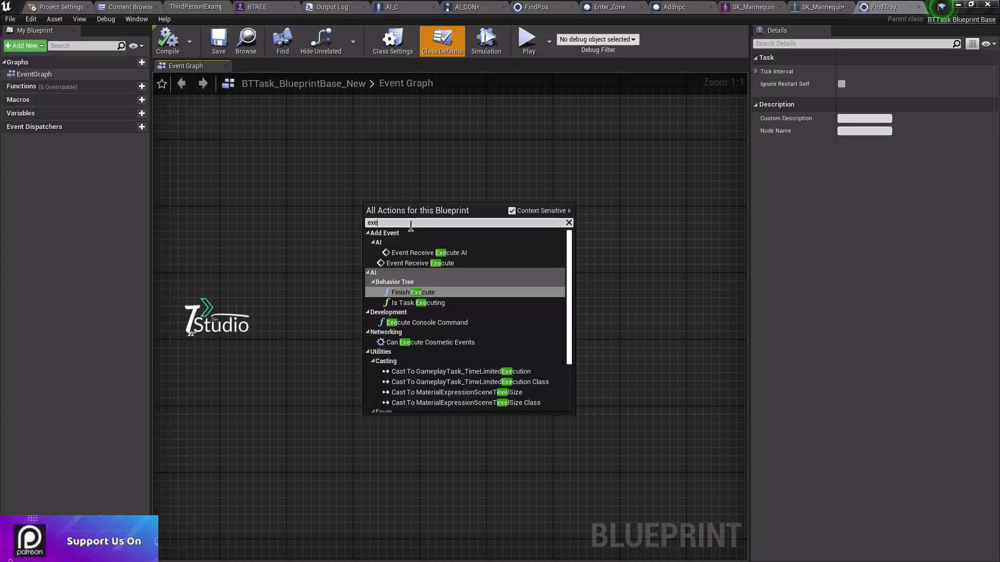
left_click(451, 255)
- Cast Controlled Pawn to AI_C and promote As AI C to a variable
right_click_drag(451, 254, 370, 261)
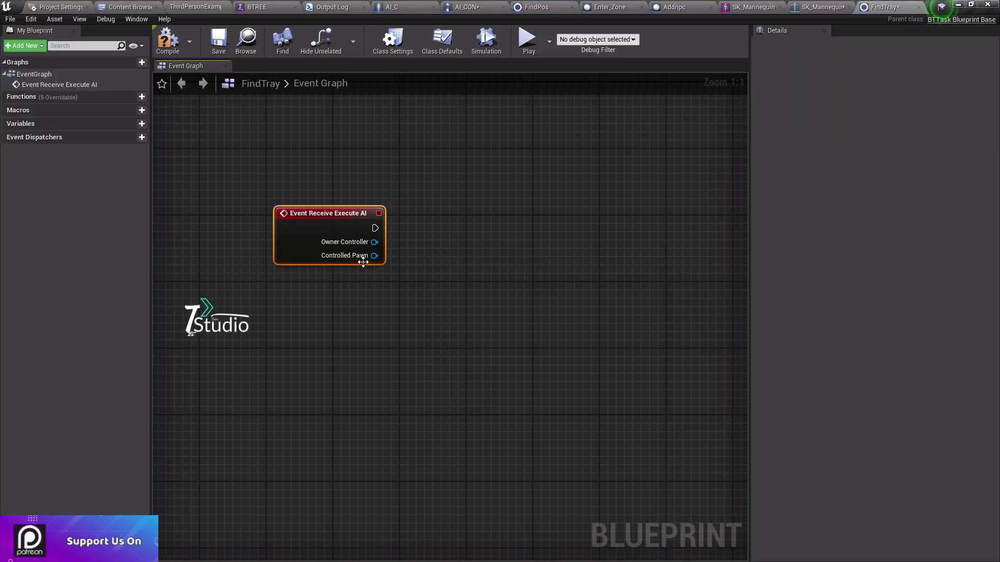
left_click_drag(374, 255, 433, 252)
type("cast to")
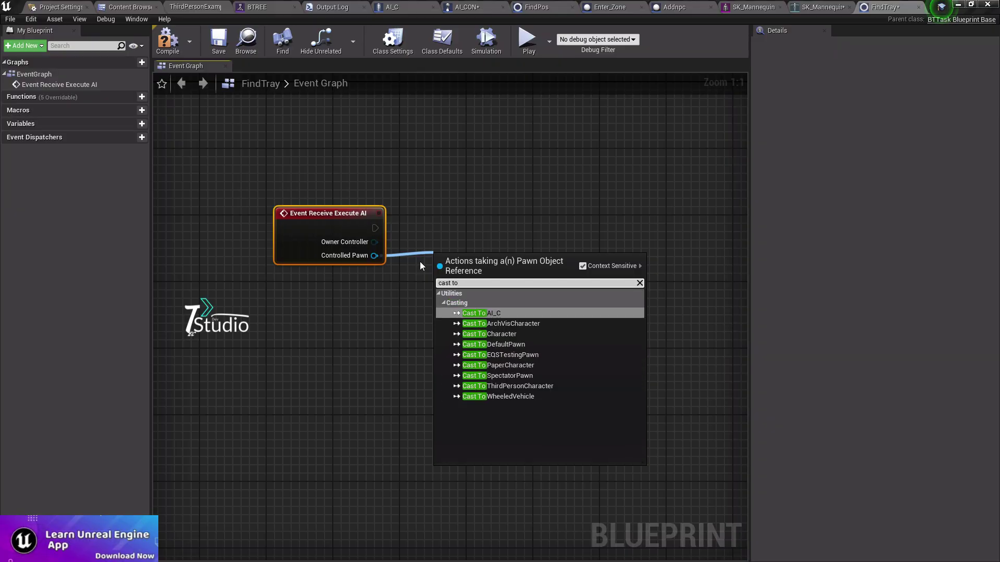
key("Return")
right_click(468, 258)
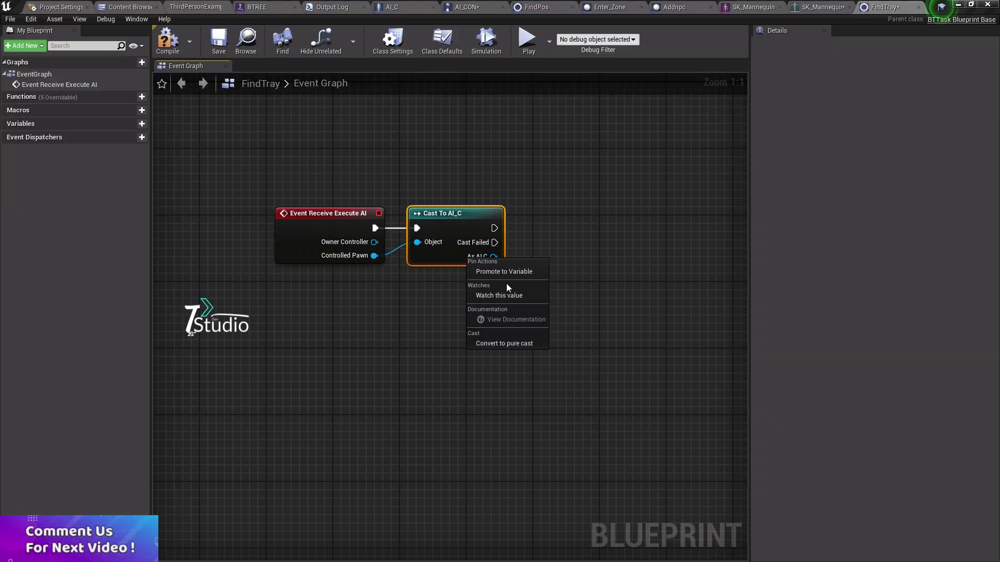
left_click(513, 272)
left_click_drag(652, 219, 568, 226)
right_click_drag(567, 226, 369, 244)
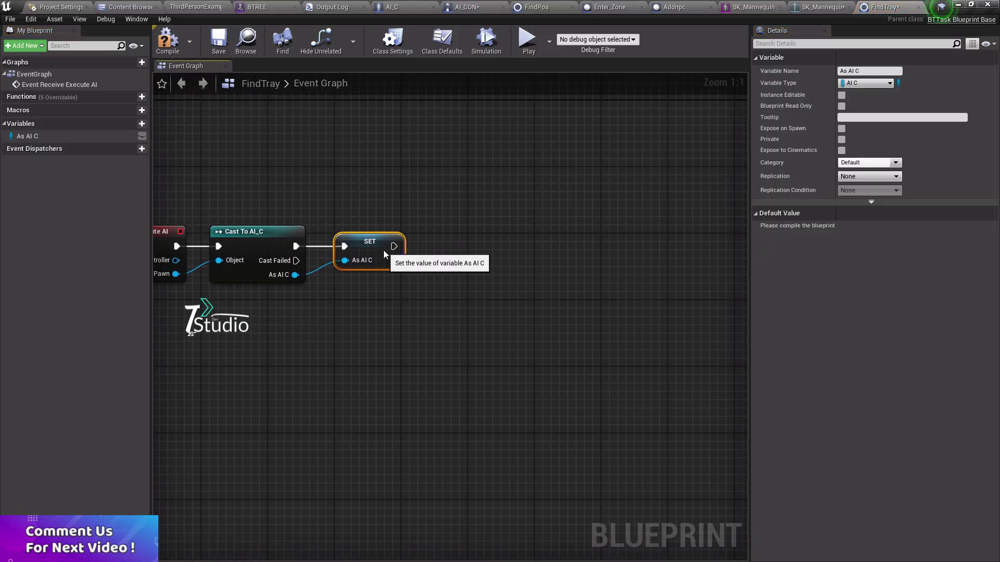
- Add AI MoveTo after the SET node, feeding the AI C reference into Pawn
left_click_drag(395, 246, 467, 243)
type("ai moveto")
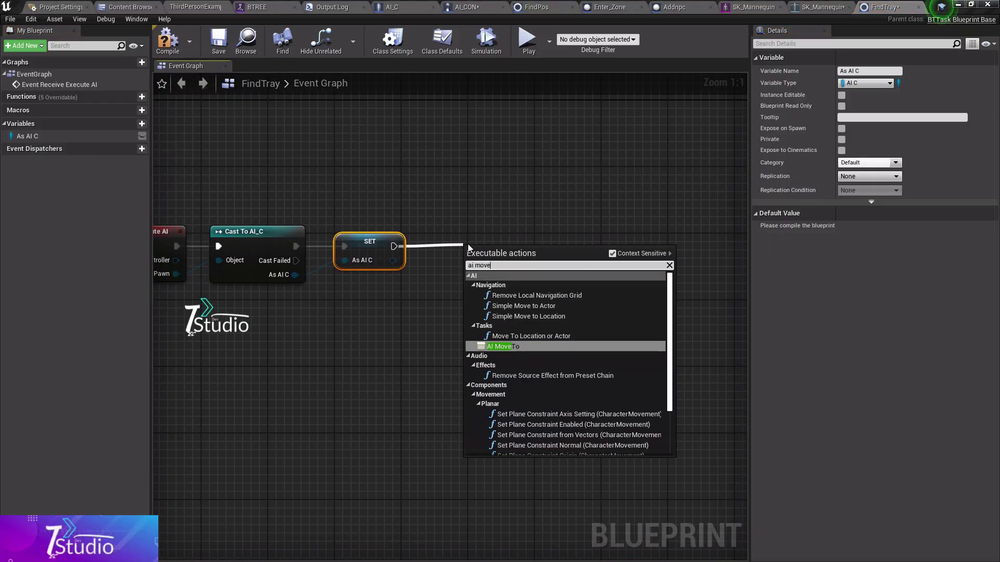
key("Return")
mouse_move(598, 257)
left_mouse_down()
mouse_move(639, 249)
mouse_move(393, 261)
left_mouse_up()
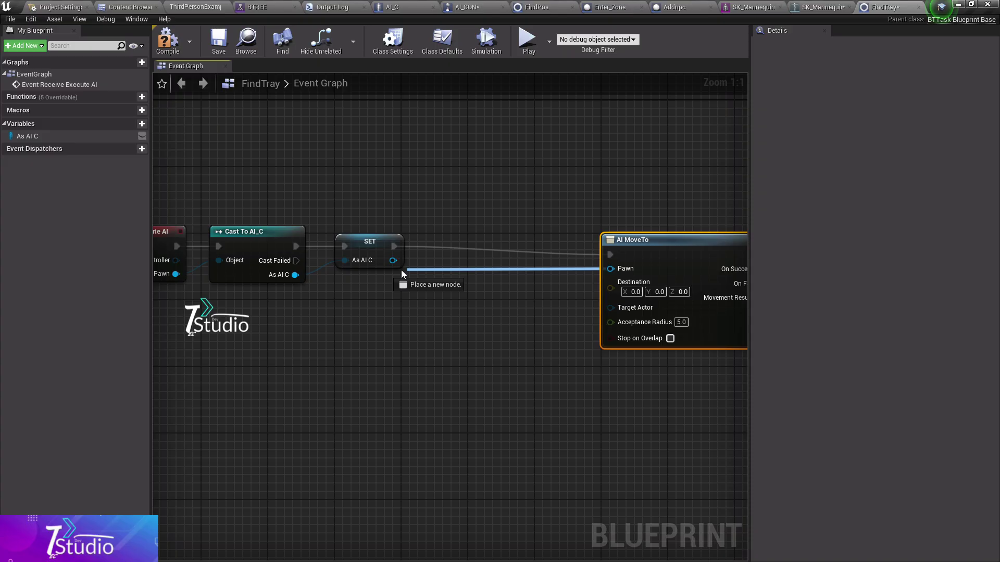
right_click_drag(616, 302, 552, 257)
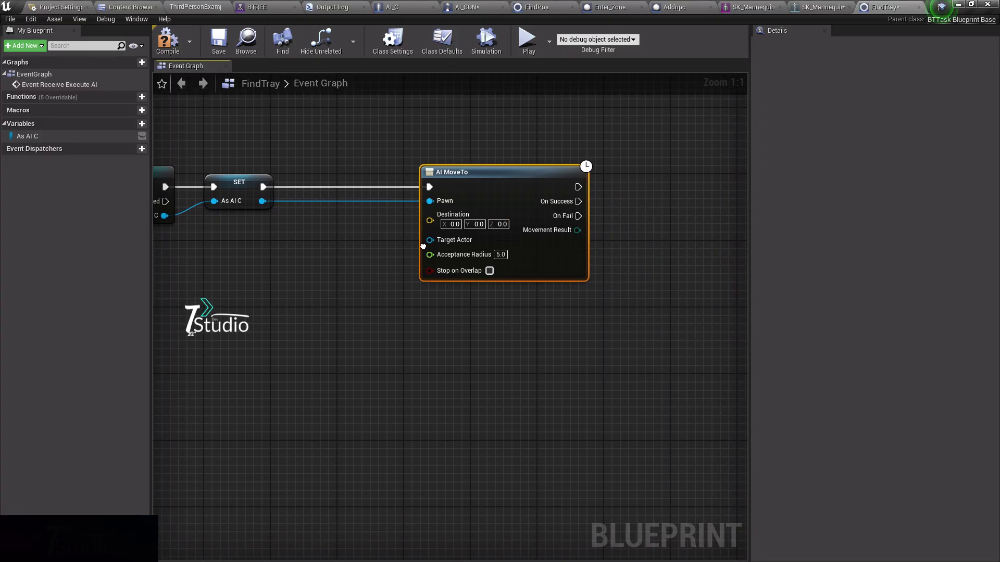
right_click_drag(435, 247, 474, 256)
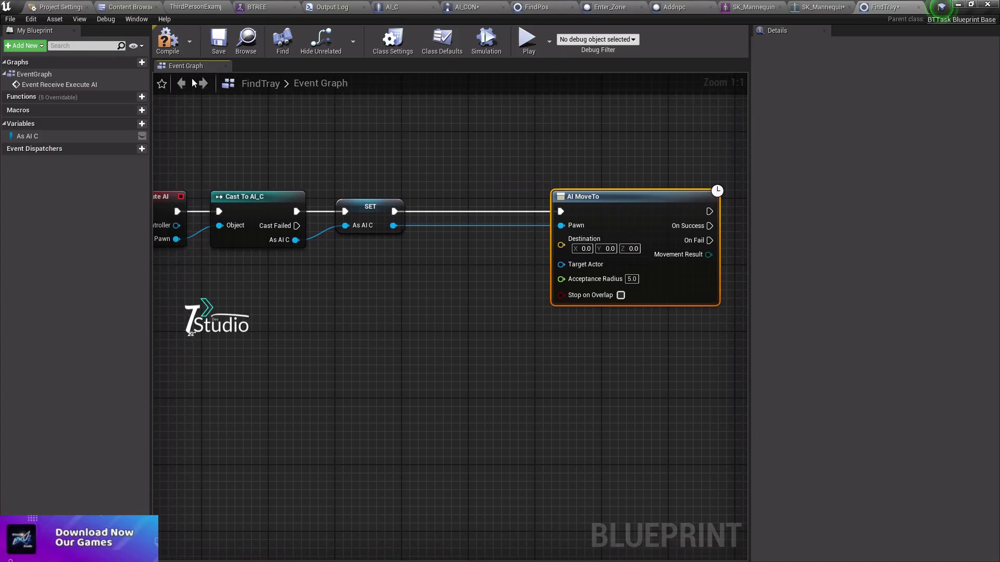
left_click(391, 7)
mouse_move(473, 203)
right_mouse_down()
mouse_move(390, 197)
mouse_move(522, 186)
right_mouse_up()
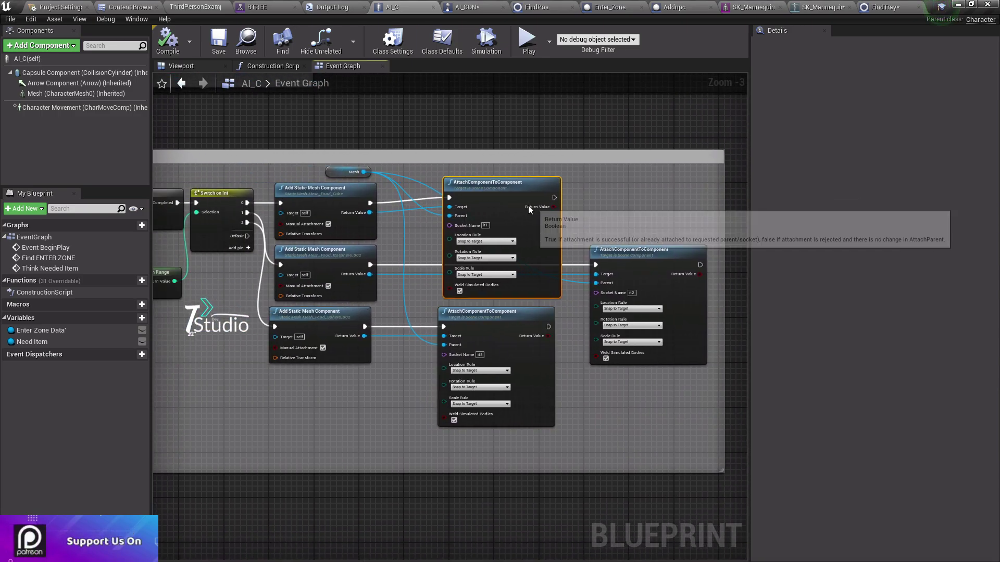
- Create a custom event named Find Tray in AI_C's event graph
left_click_drag(452, 197, 441, 203)
mouse_move(223, 299)
right_mouse_down()
mouse_move(419, 281)
mouse_move(421, 262)
right_mouse_up()
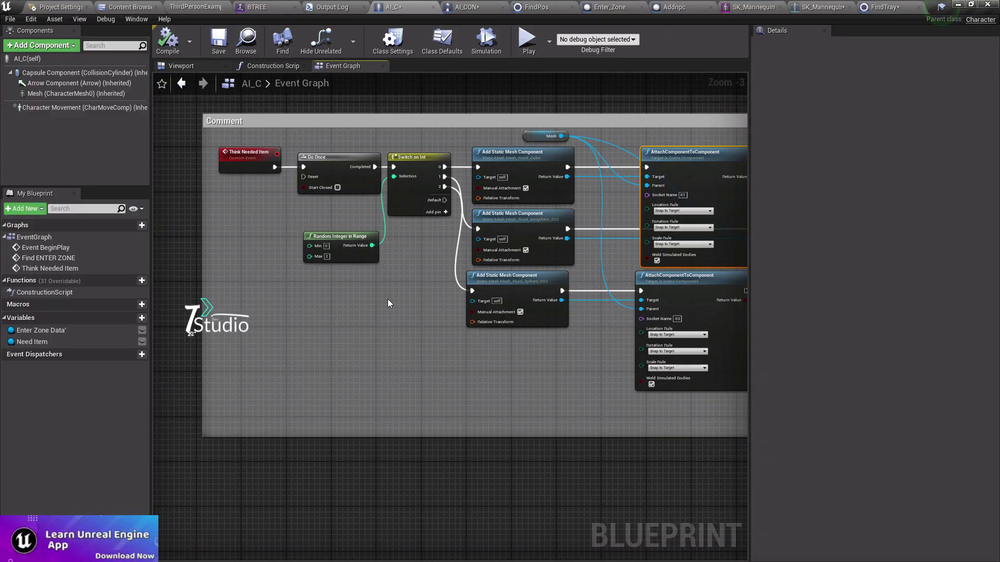
right_click_drag(382, 299, 377, 151)
right_click(279, 334)
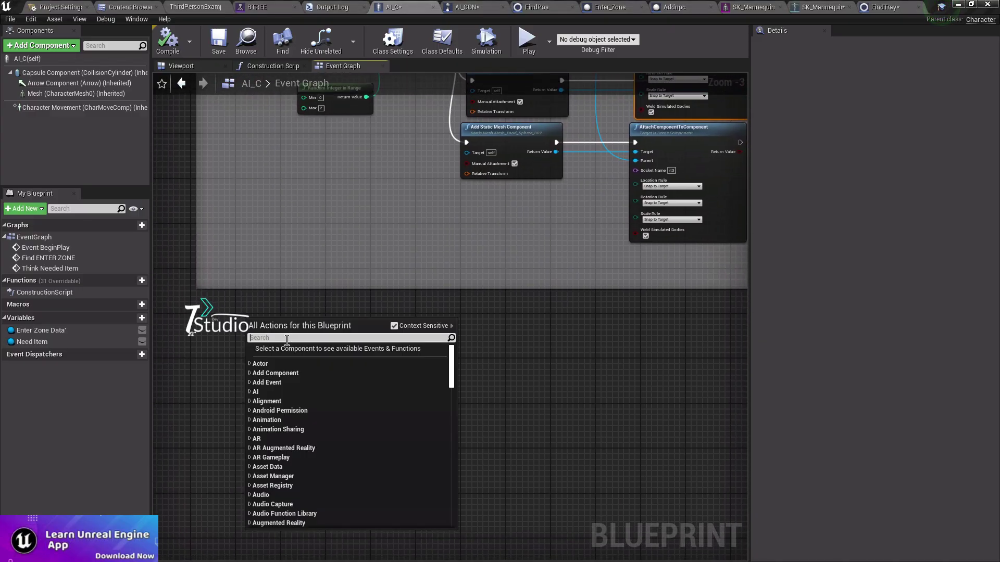
type("custom")
key("Return")
type("Find Tray")
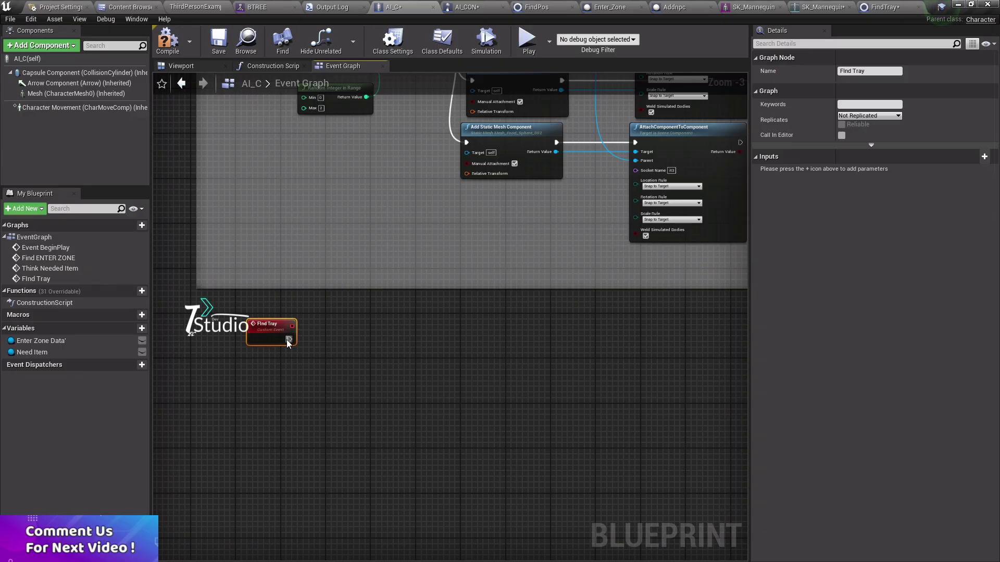
- Add Get All Actors Of Class after Find Tray with BP_Tra as the class
scroll(287, 339, "up", 3)
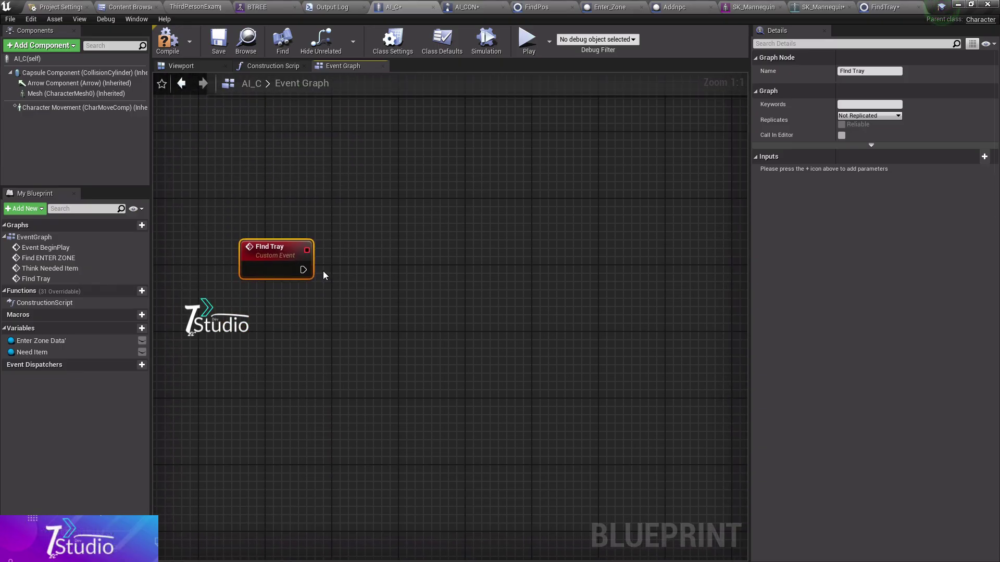
scroll(323, 274, "up", 3)
right_click(346, 256)
type("get ")
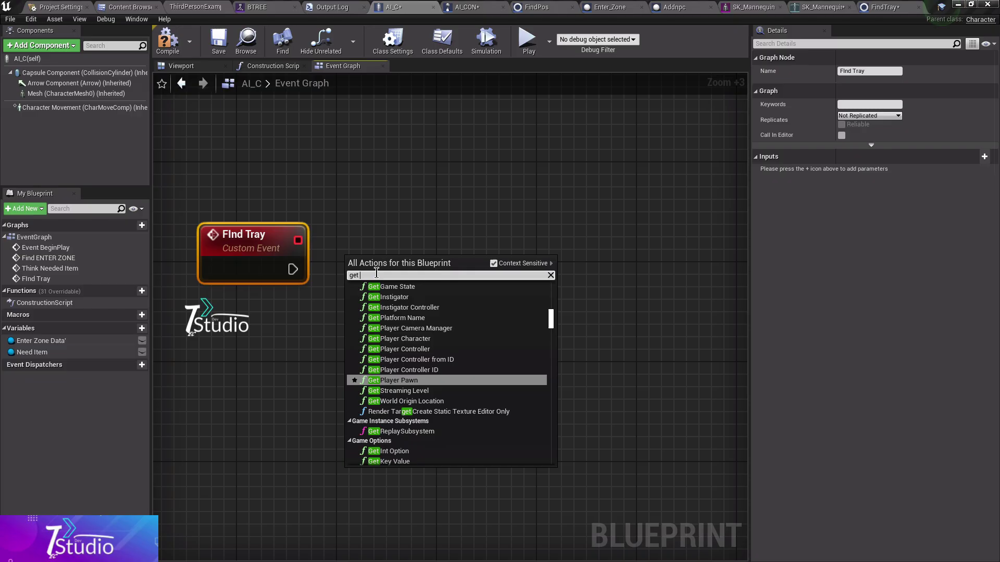
type("all ac")
key("Return")
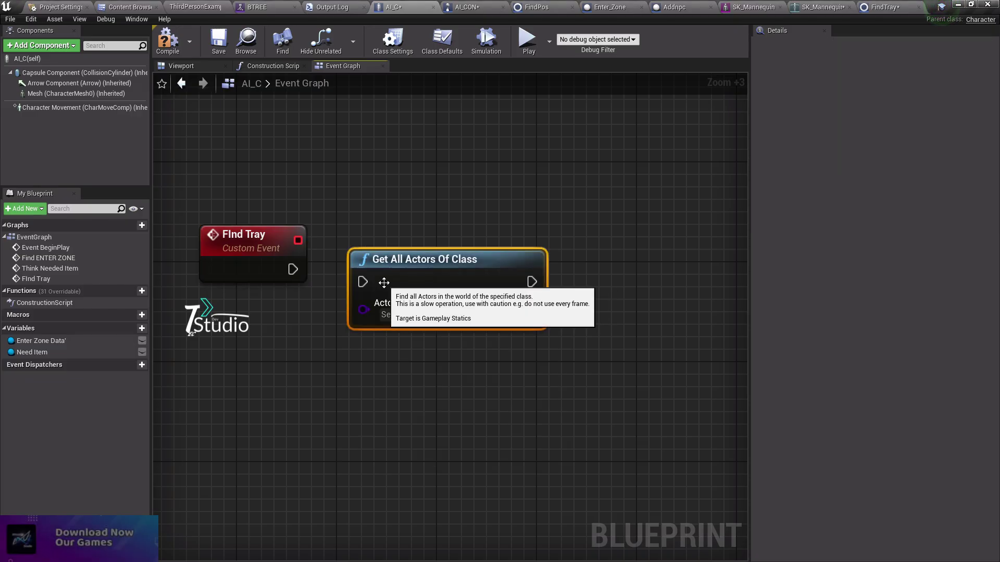
left_click(417, 302)
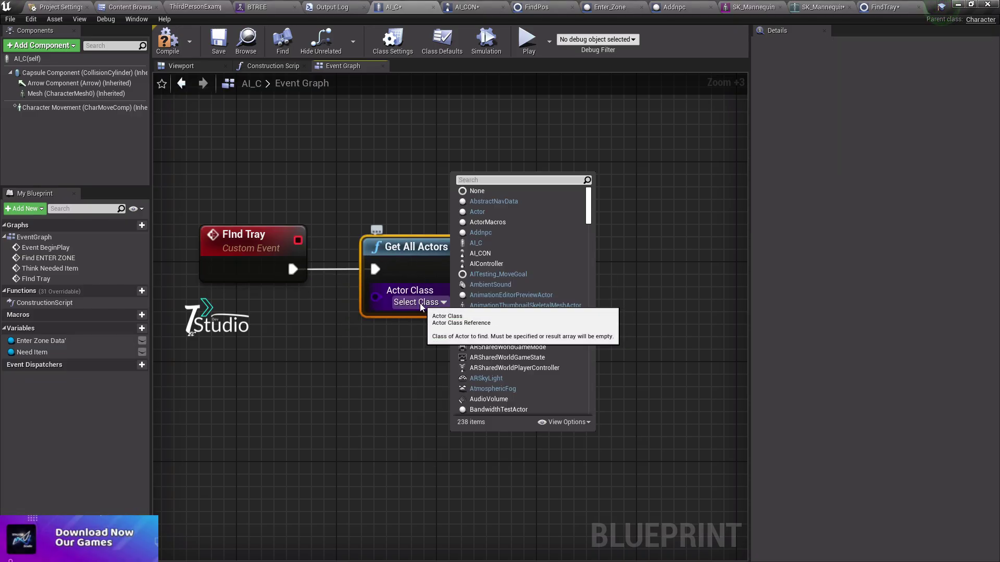
type("bp_")
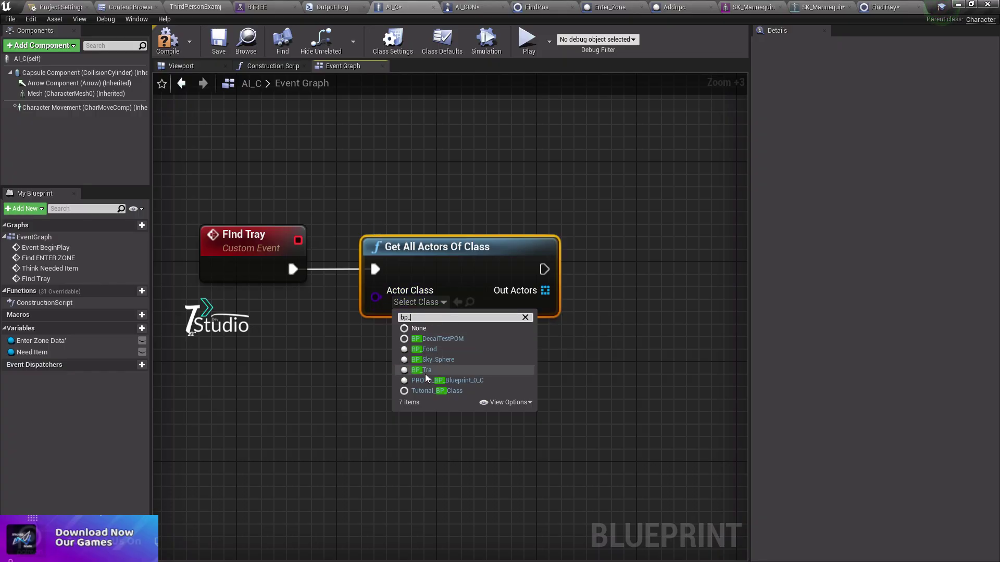
left_click(423, 371)
- Pick a random item from Out Actors and store it in a Tray Data variable
right_click_drag(496, 325, 312, 324)
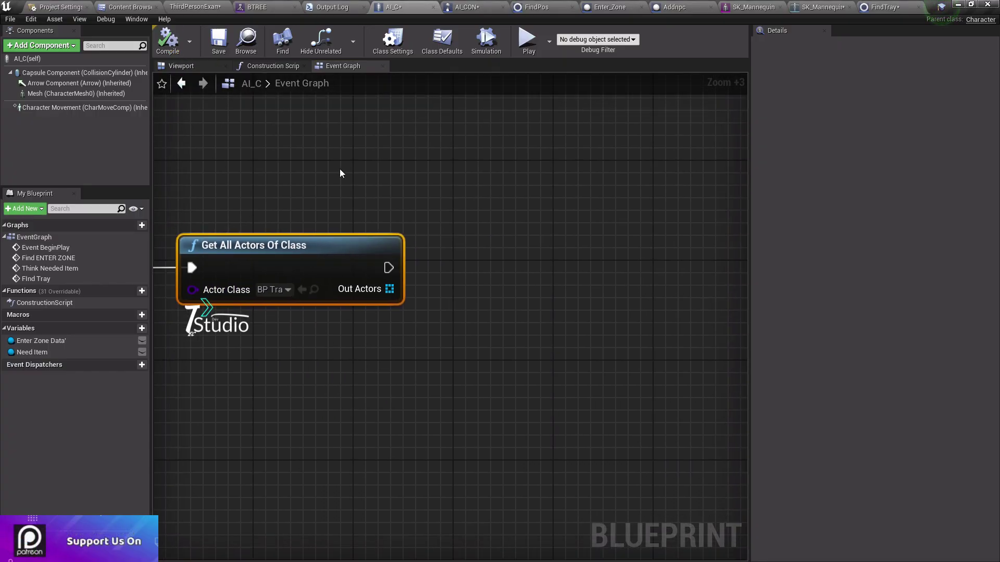
left_click_drag(377, 290, 454, 282)
type("random")
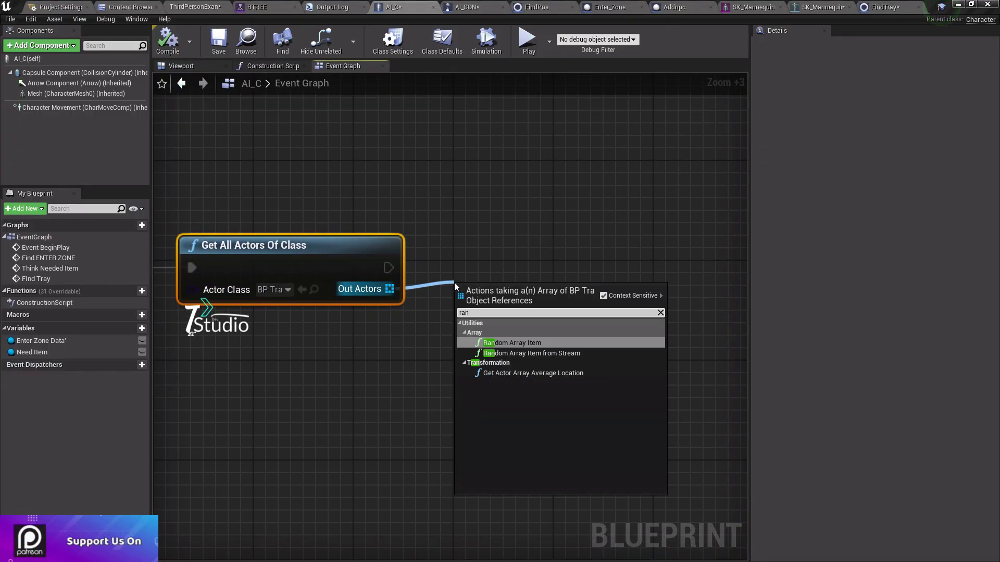
left_click(533, 324)
left_click_drag(542, 322, 505, 334)
right_click(567, 319)
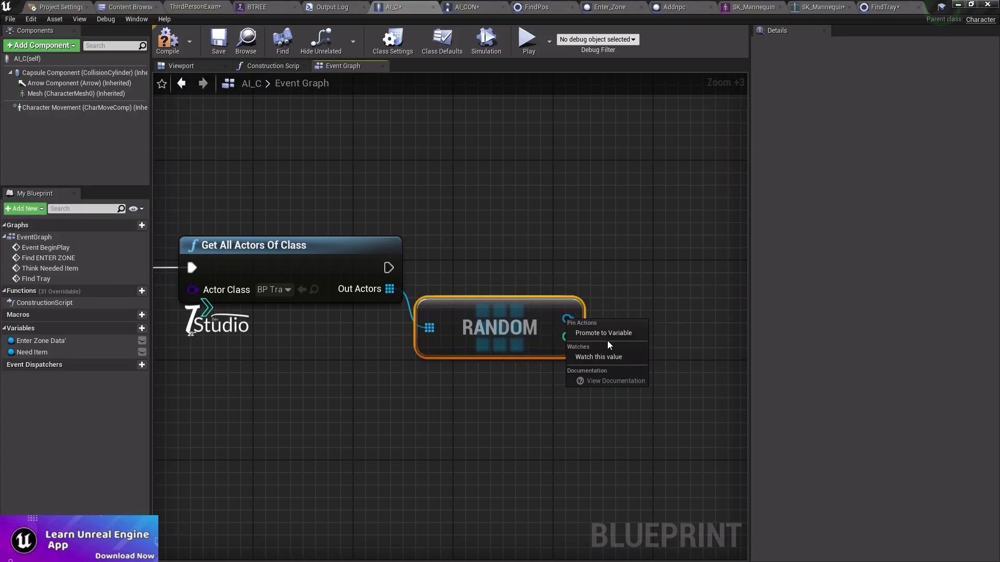
left_click(606, 332)
key("BackSpace")
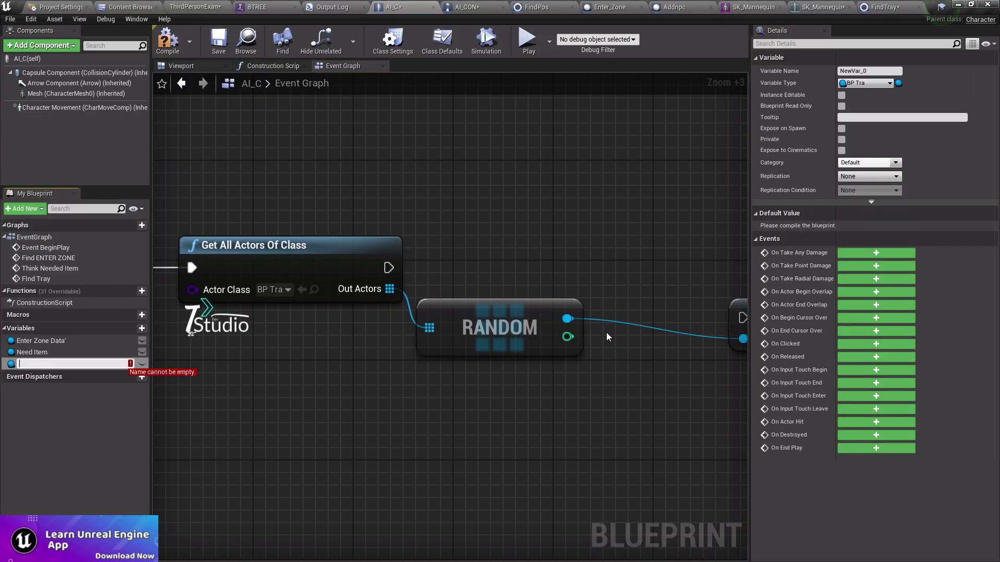
type("Tray Data")
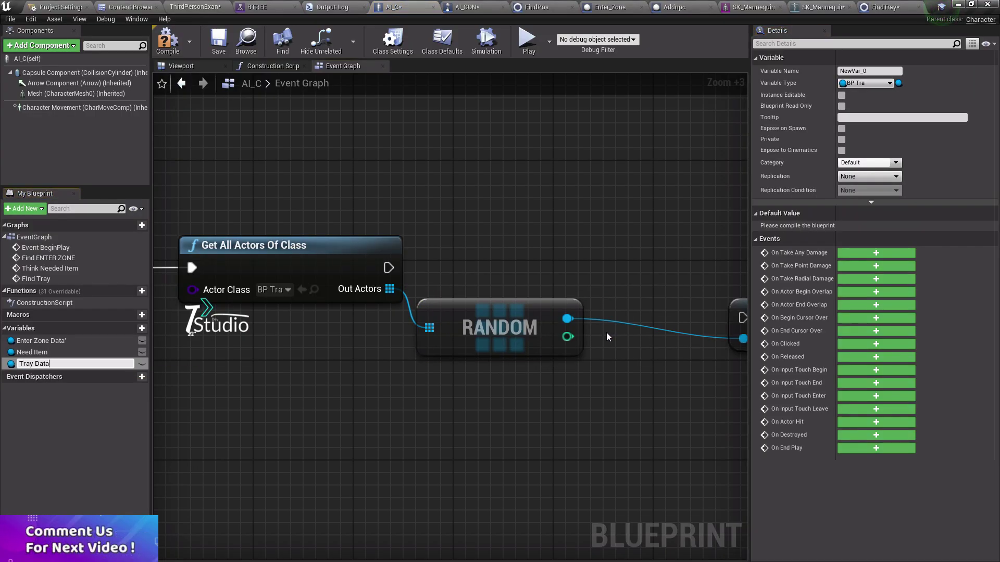
key("Return")
right_click_drag(421, 287, 244, 294)
mouse_move(465, 323)
left_mouse_down()
mouse_move(568, 325)
mouse_move(472, 272)
left_mouse_up()
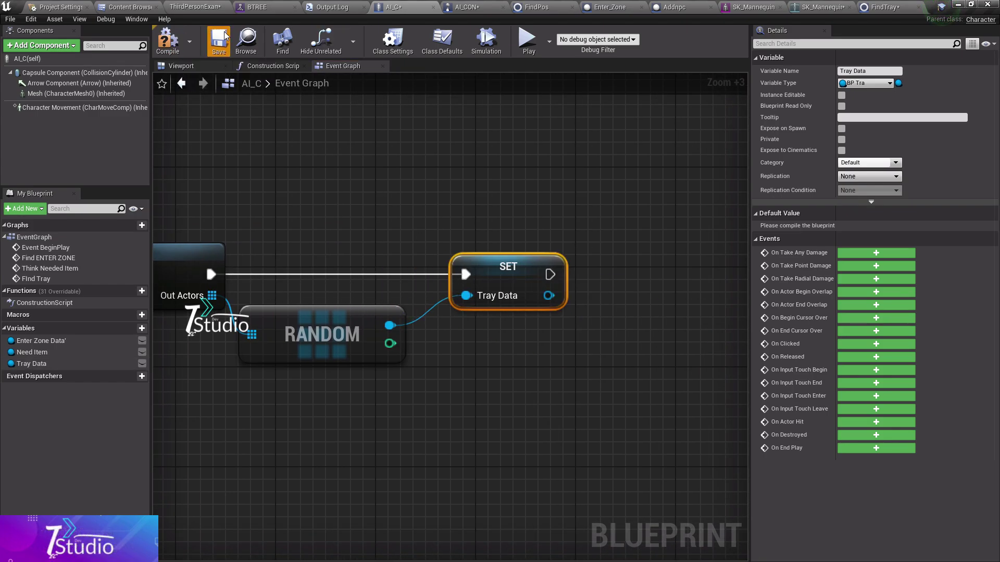
left_click(466, 7)
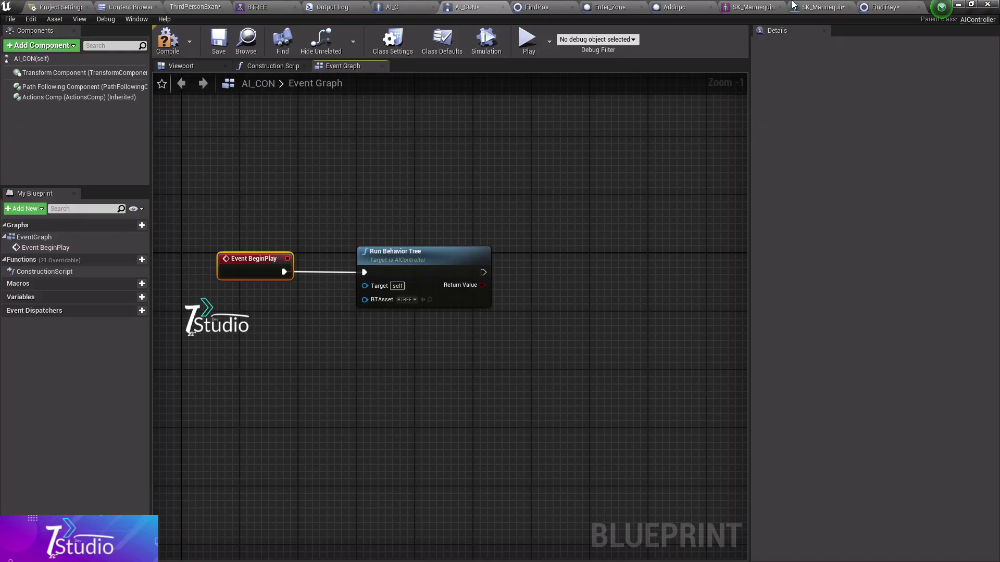
- Call Find Tray on As AI C, wired between the SET node and AI MoveTo
left_click(876, 5)
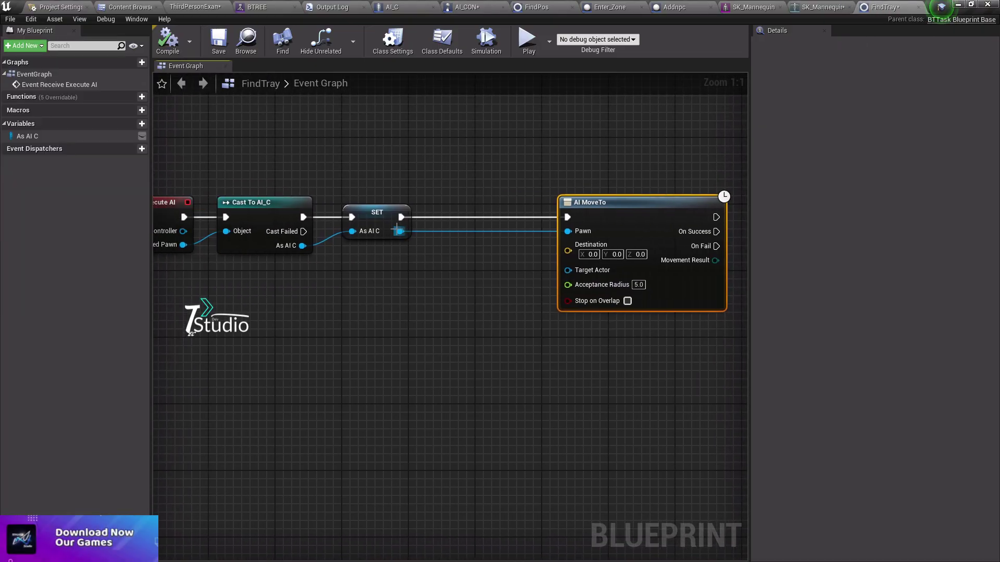
left_click_drag(398, 231, 430, 320)
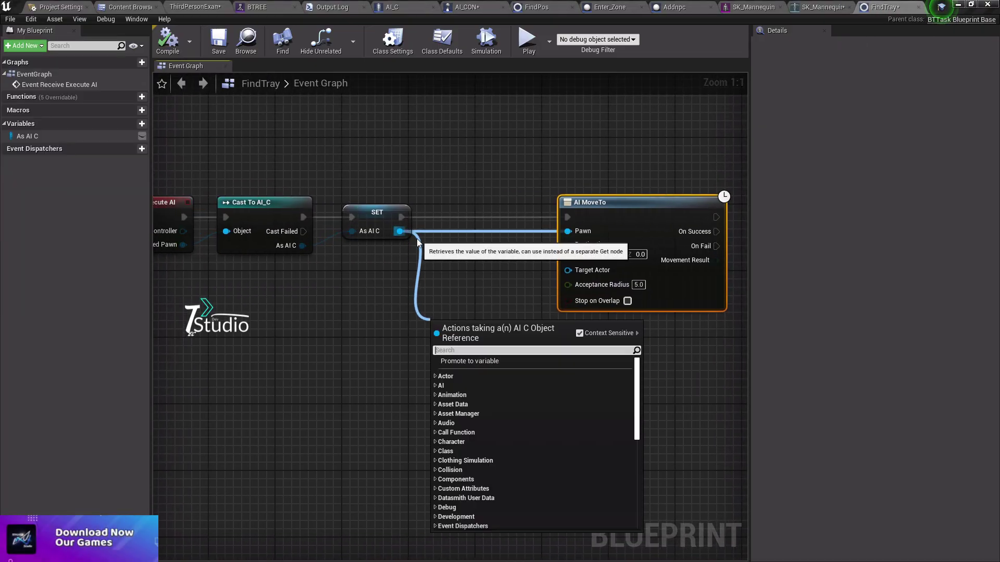
type("find")
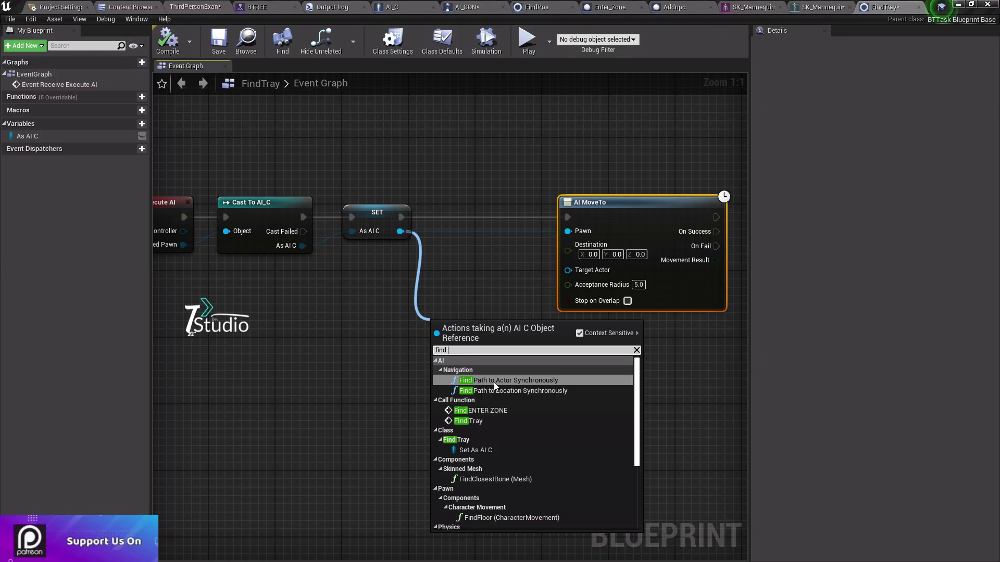
left_click(482, 421)
left_click_drag(458, 329, 459, 205)
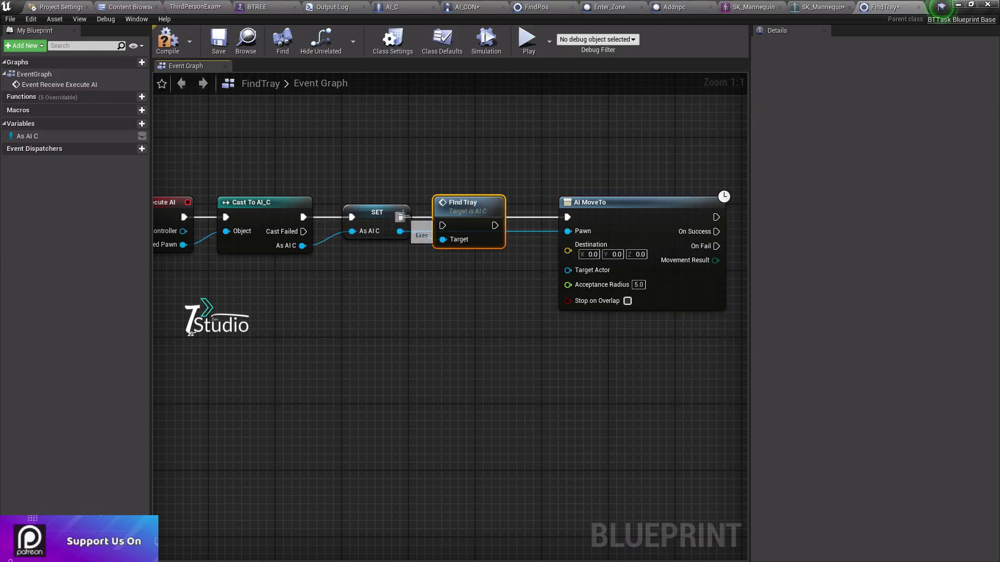
mouse_move(401, 217)
left_mouse_down()
mouse_move(443, 225)
mouse_move(466, 212)
left_mouse_up()
left_click_drag(597, 227, 567, 217)
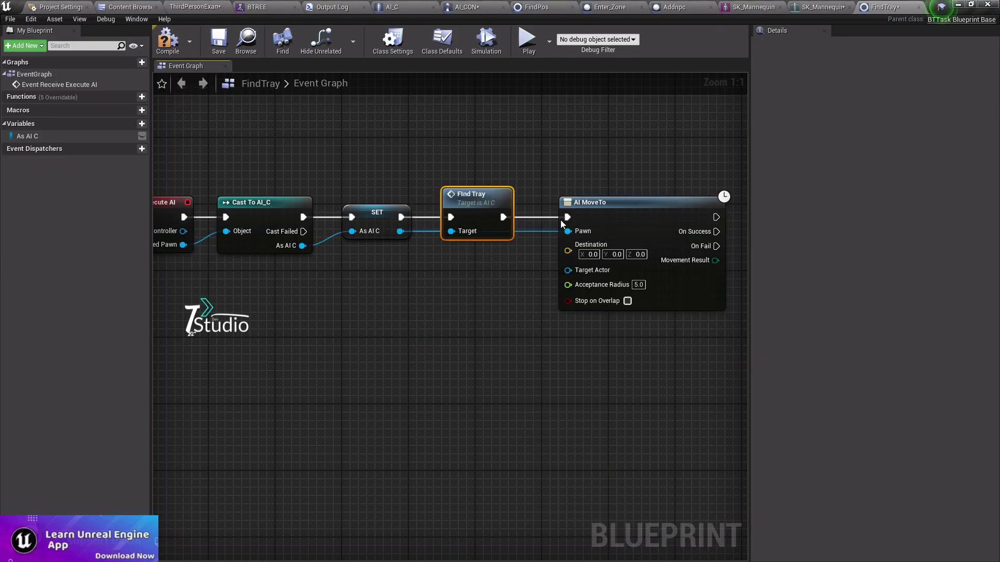
right_click_drag(493, 252, 447, 248)
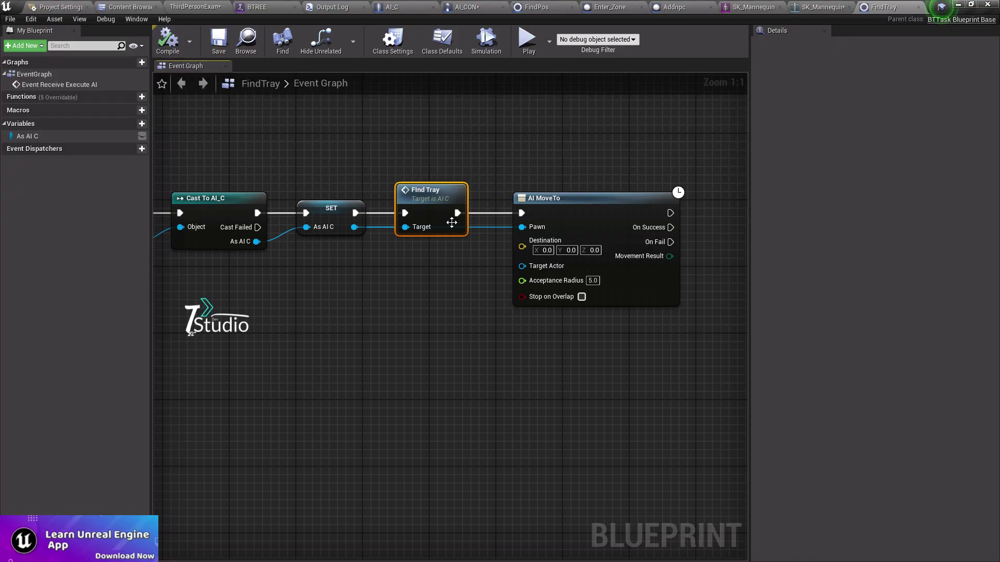
double_click(451, 222)
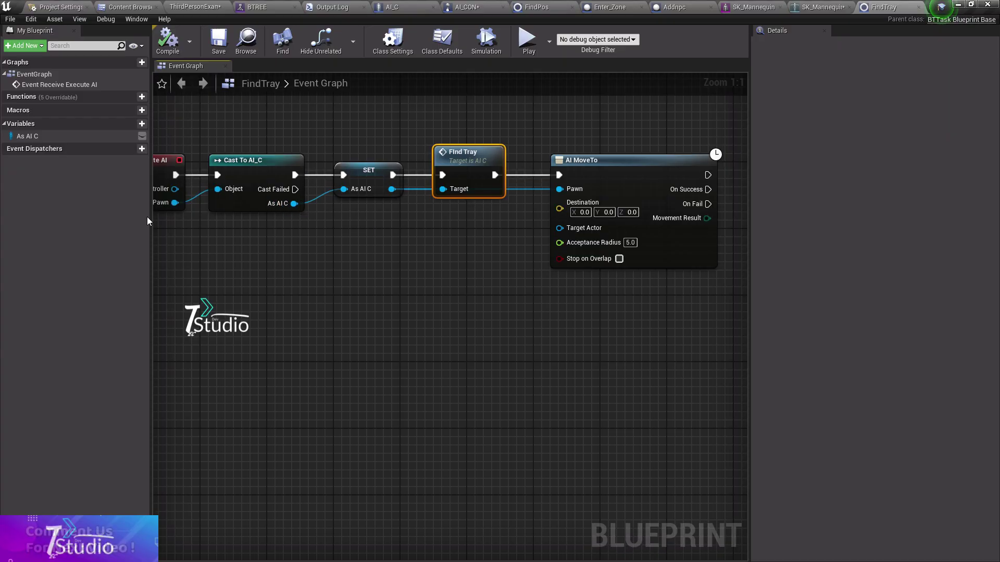
- Get Tray Data from As AI C and connect it to AI MoveTo's Target Actor
mouse_move(36, 136)
left_mouse_down()
mouse_move(344, 297)
mouse_move(439, 281)
left_mouse_up()
left_click(354, 305)
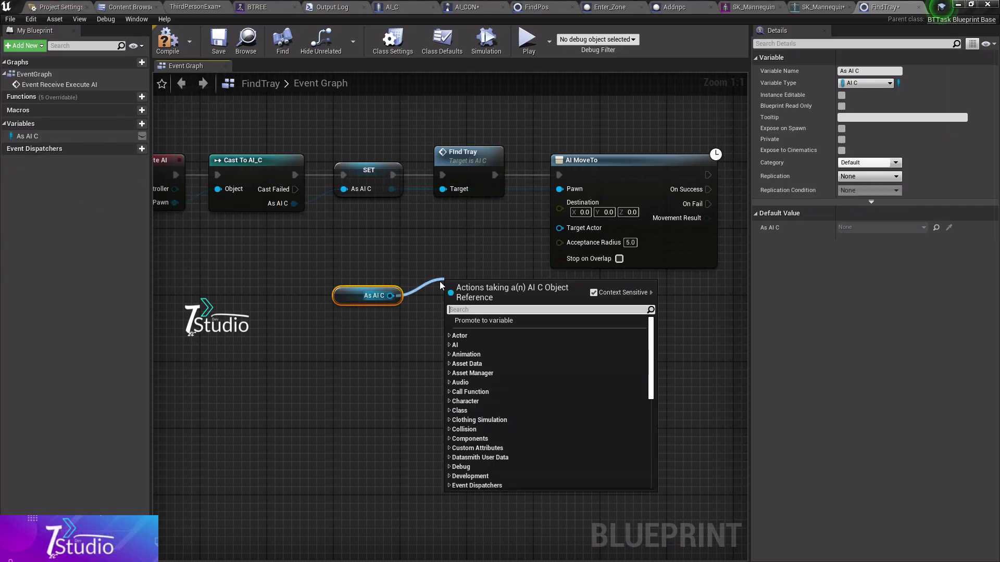
type("tra")
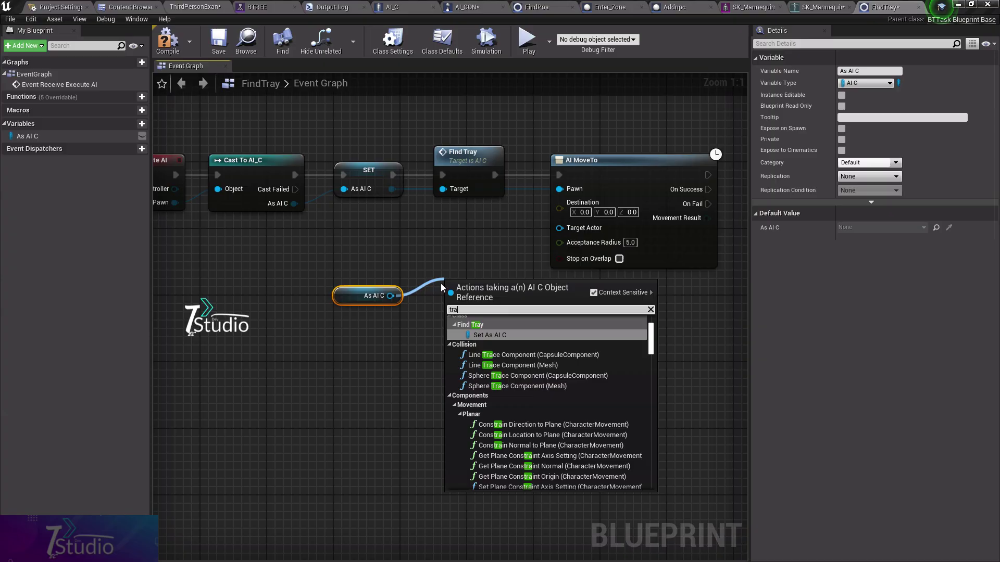
type("z")
key("BackSpace")
key("BackSpace")
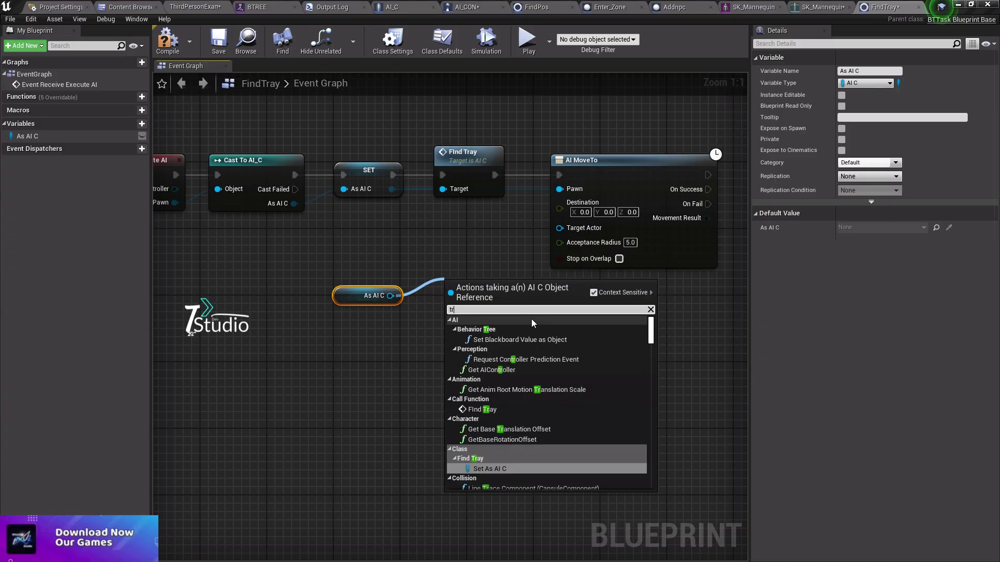
key("BackSpace")
type("ry")
key("BackSpace")
scroll(509, 440, "down", 2)
scroll(524, 427, "down", 3)
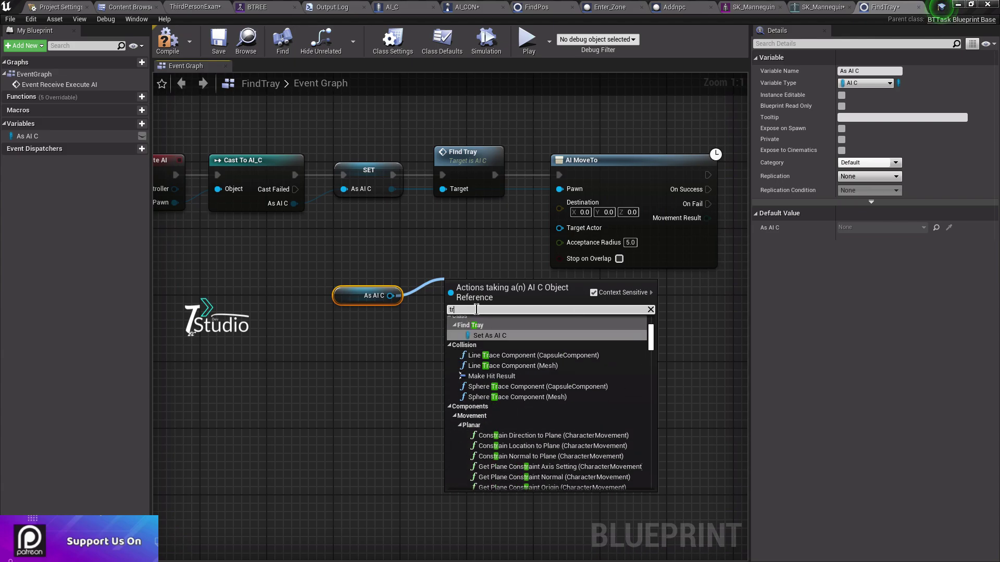
type("ay d")
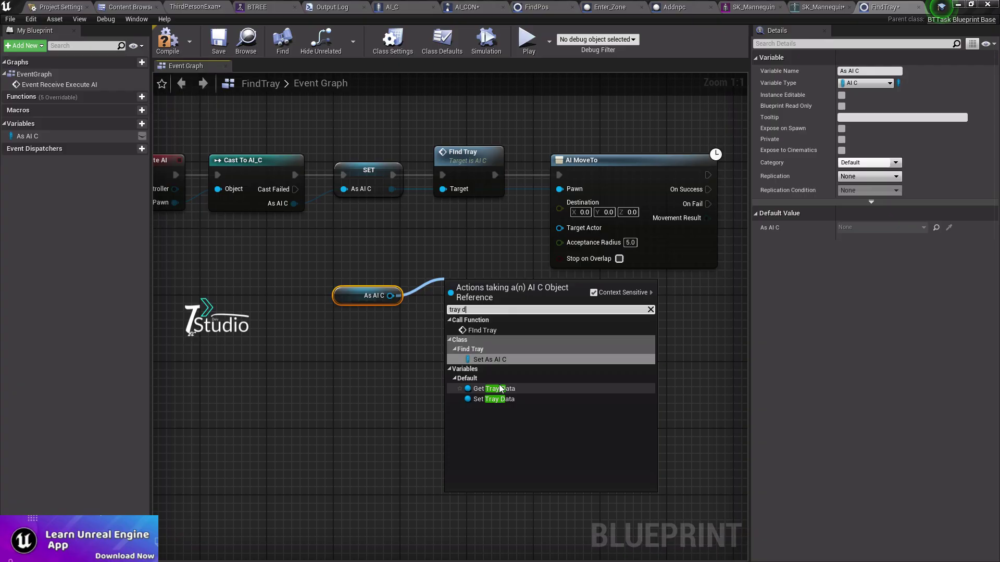
left_click(500, 388)
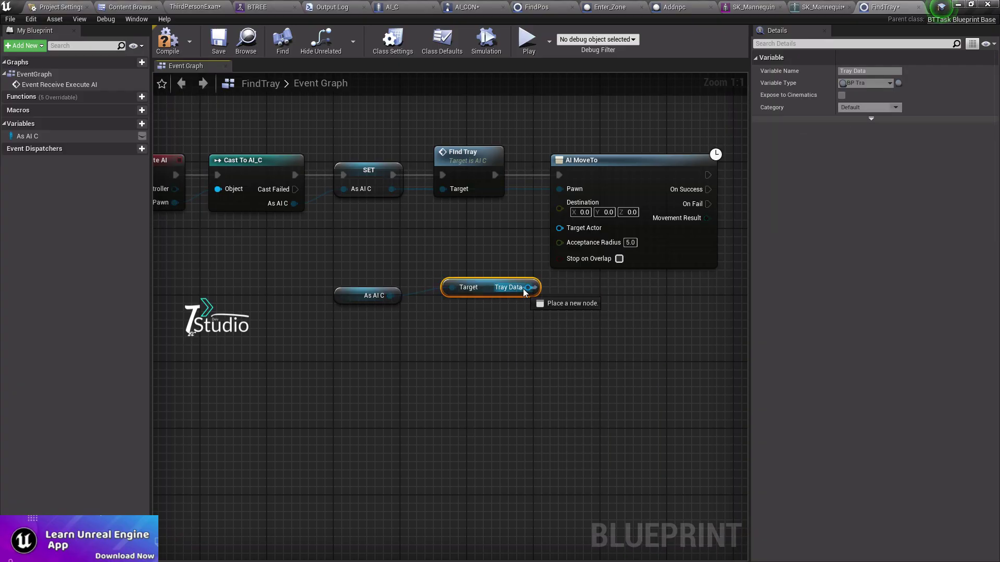
left_click_drag(523, 288, 586, 226)
- Set AI MoveTo's Acceptance Radius to 50.0 and compile FindTray
left_click(440, 323)
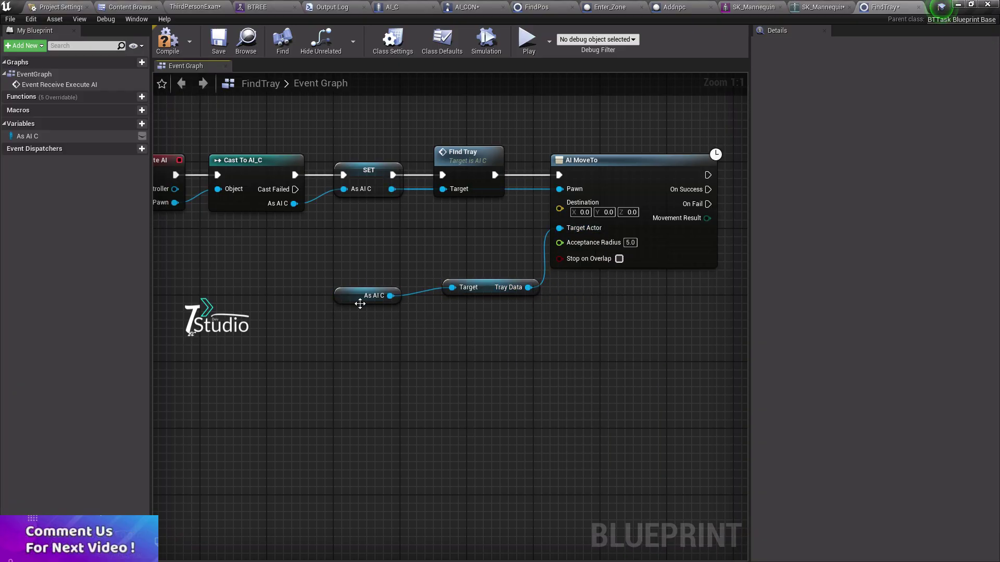
left_click_drag(360, 304, 329, 297)
right_click_drag(328, 297, 195, 278)
left_click(497, 225)
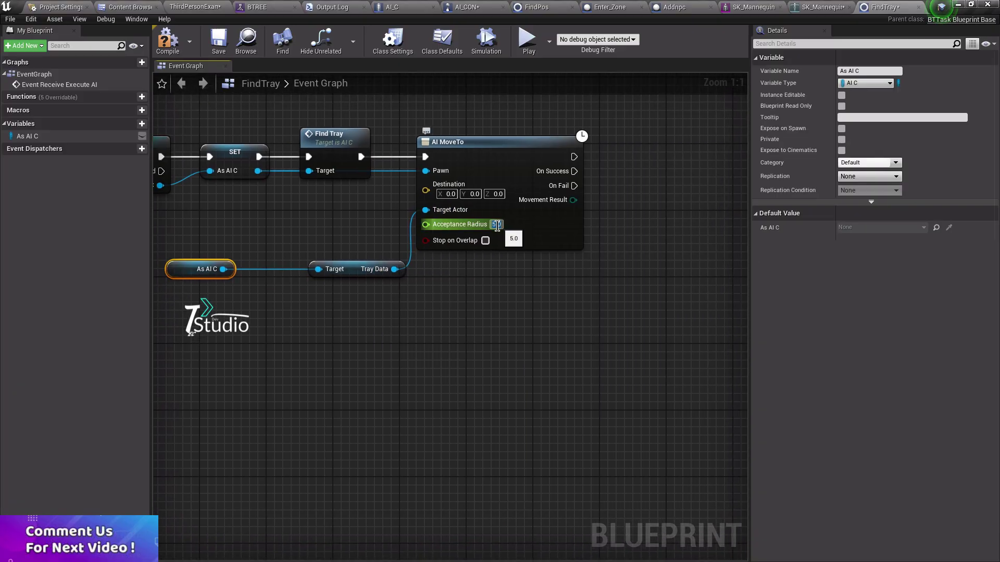
type("50")
left_click(508, 258)
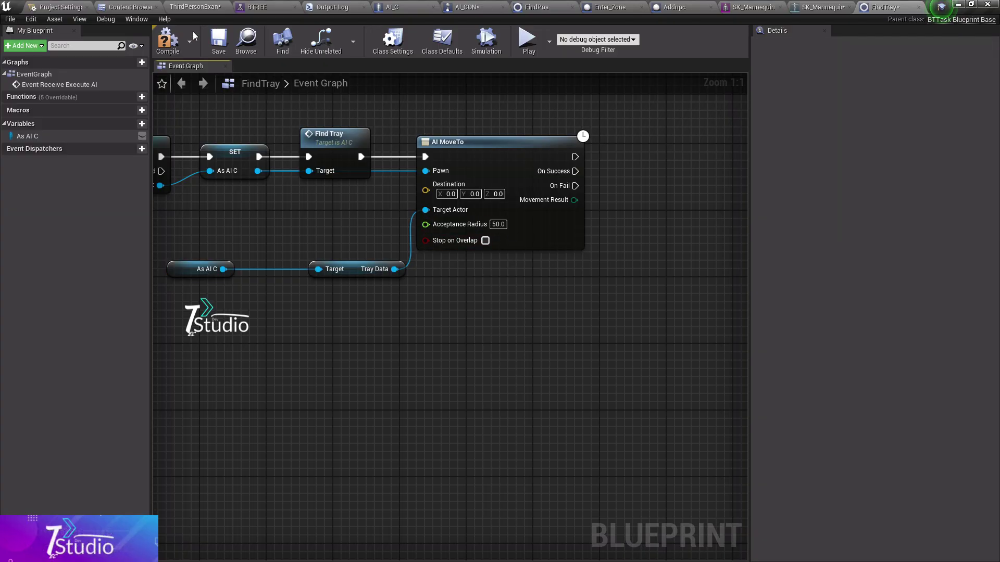
left_click(167, 42)
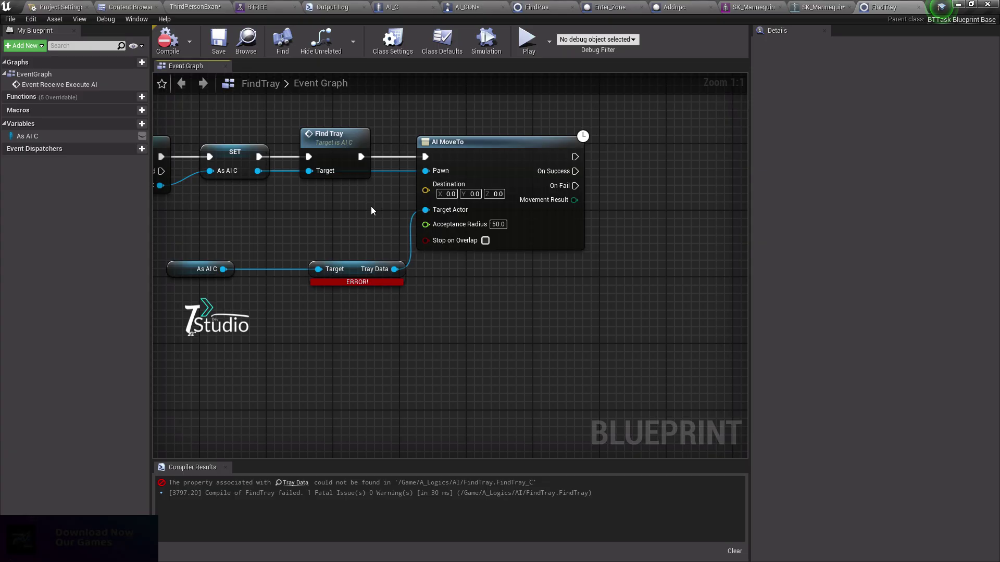
- Save the AI_C blueprint, recompile FindTray without the Tray Data error, and return to BTREE
right_click_drag(302, 202, 378, 187)
left_click(412, 5)
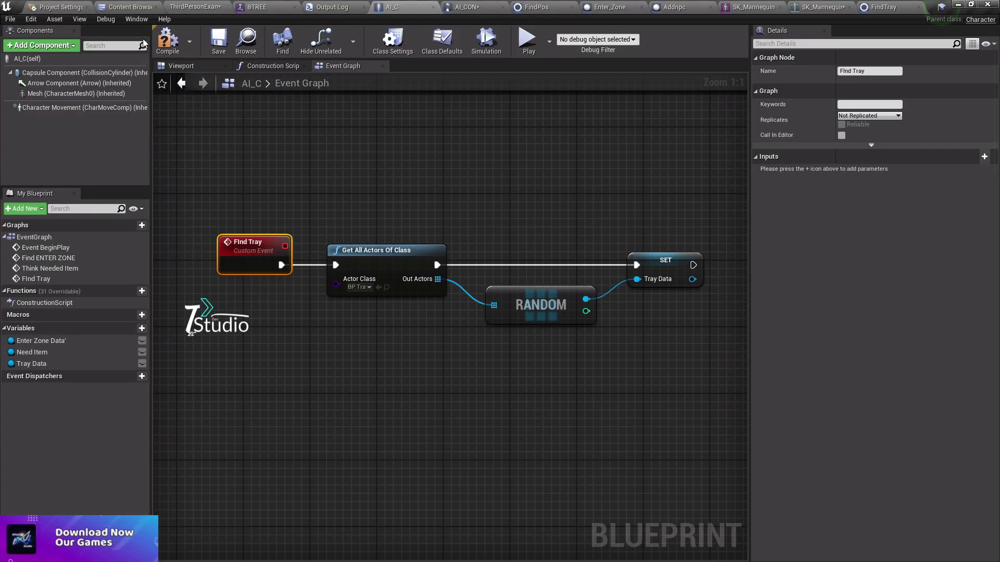
left_click(10, 18)
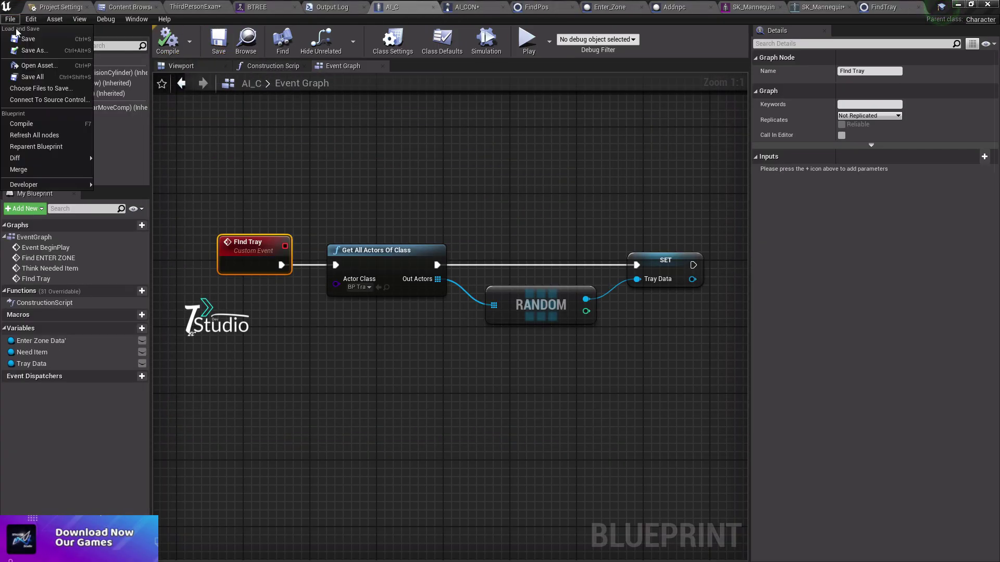
left_click(884, 7)
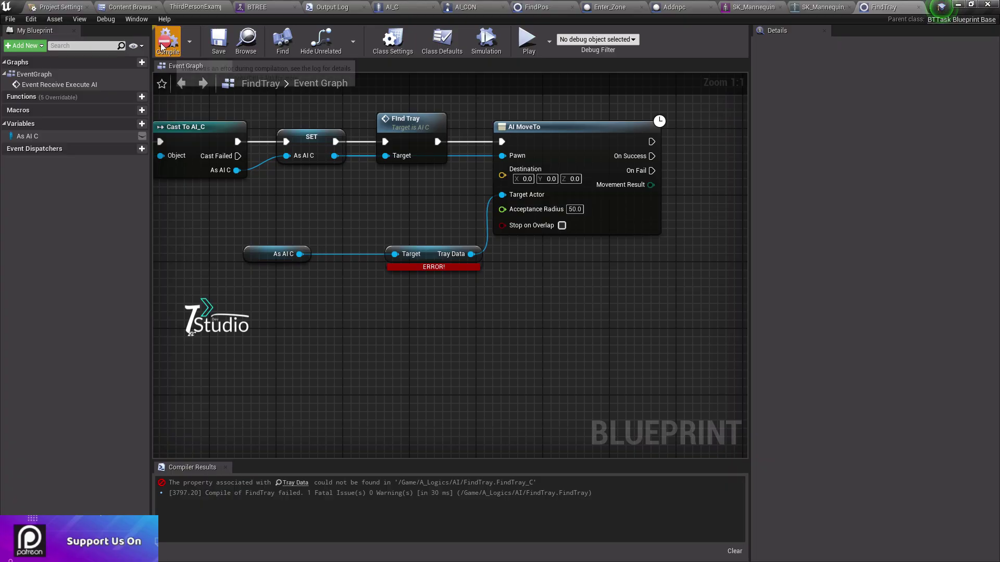
left_click(167, 41)
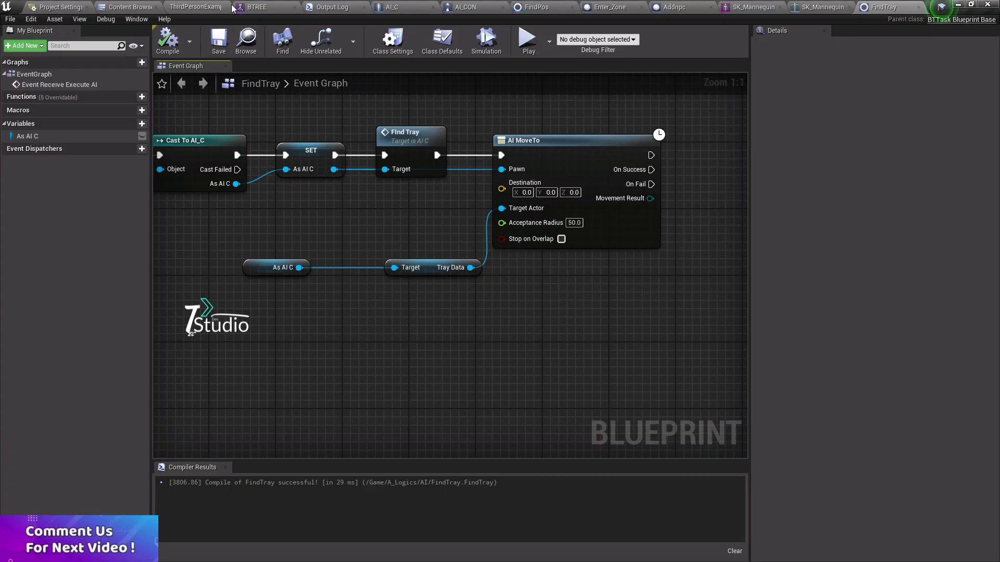
left_click(193, 7)
left_click(453, 41)
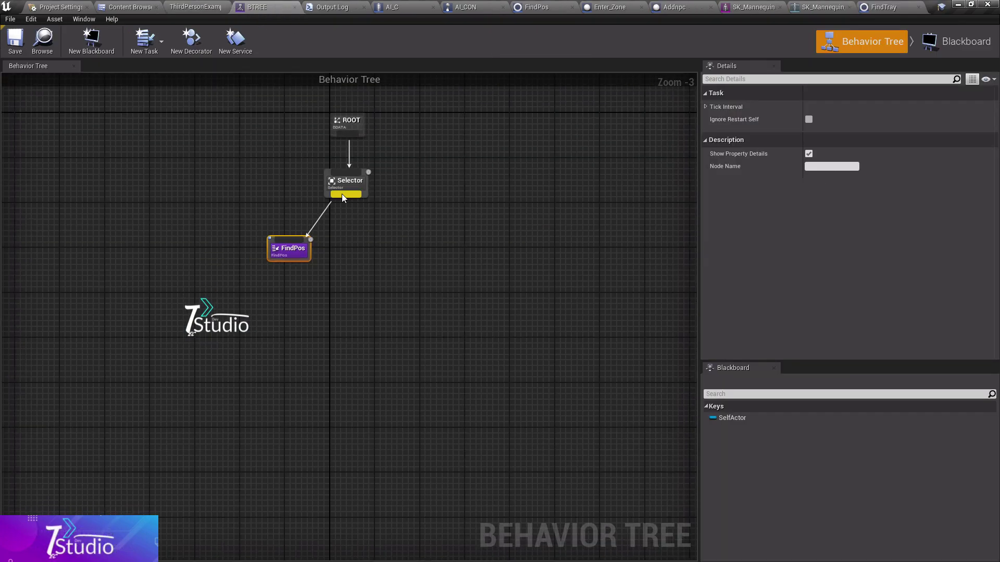
- Add the Find Tray task under the Selector beside FindPos and open its graph
left_click_drag(342, 197, 370, 256)
left_click(373, 284)
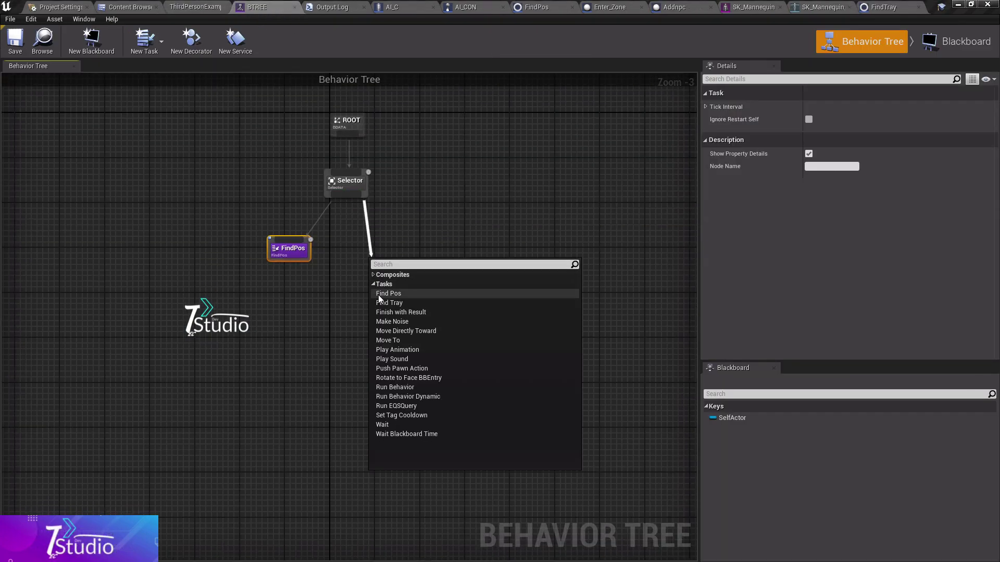
left_click(407, 303)
left_click_drag(387, 271, 366, 248)
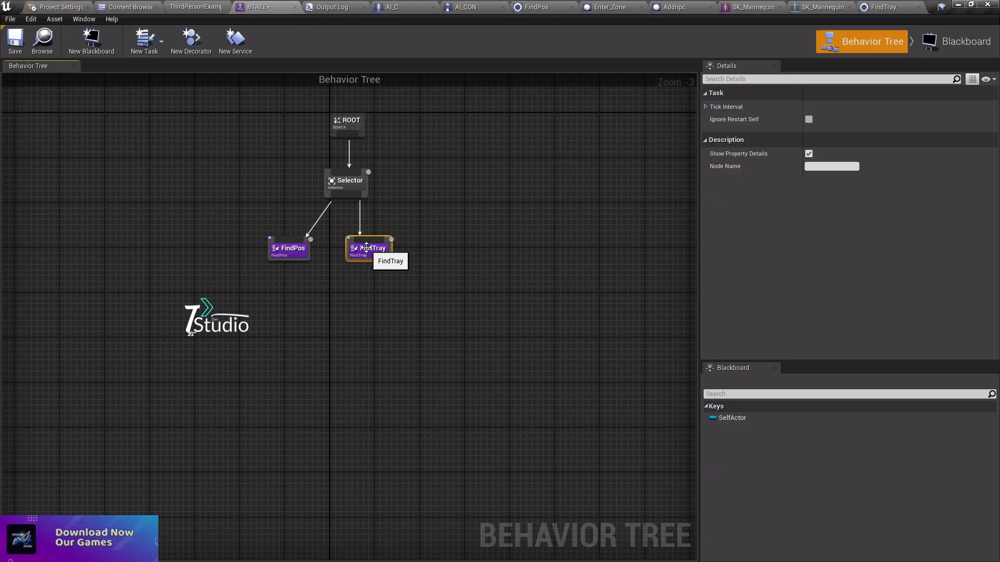
double_click(366, 247)
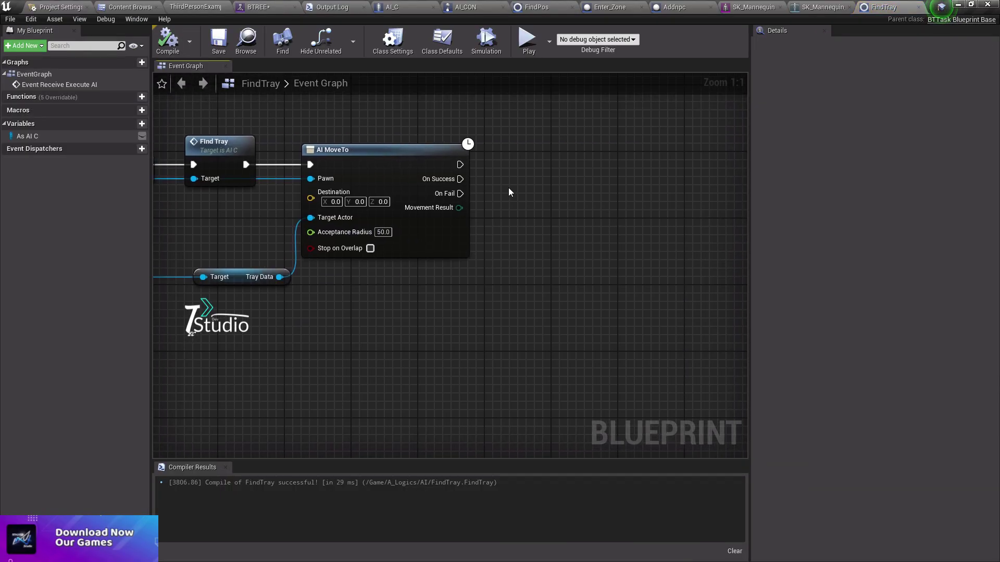
- Add Finish Execute after AI MoveTo's outputs and compile FindTray
right_click(509, 192)
type("fin")
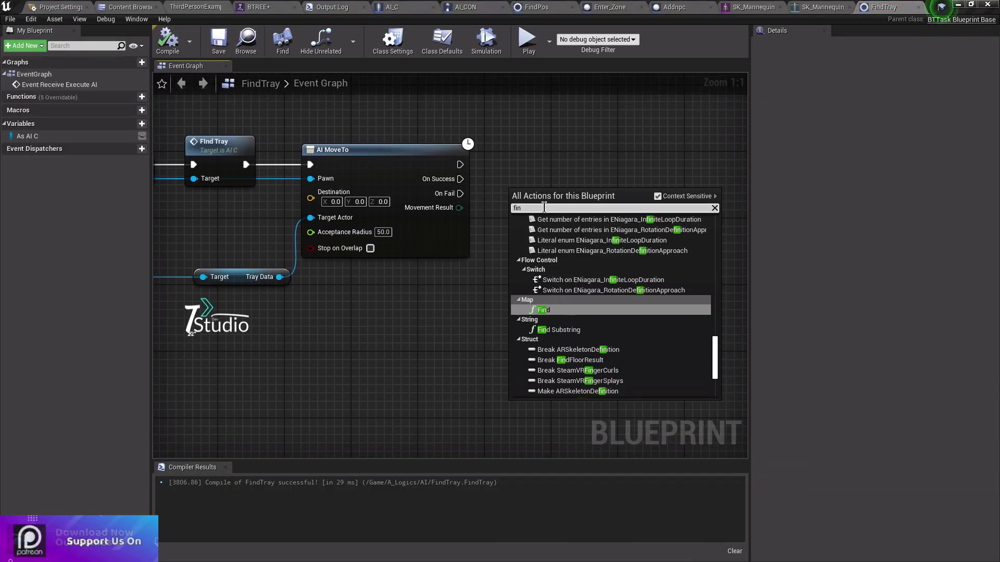
type("s")
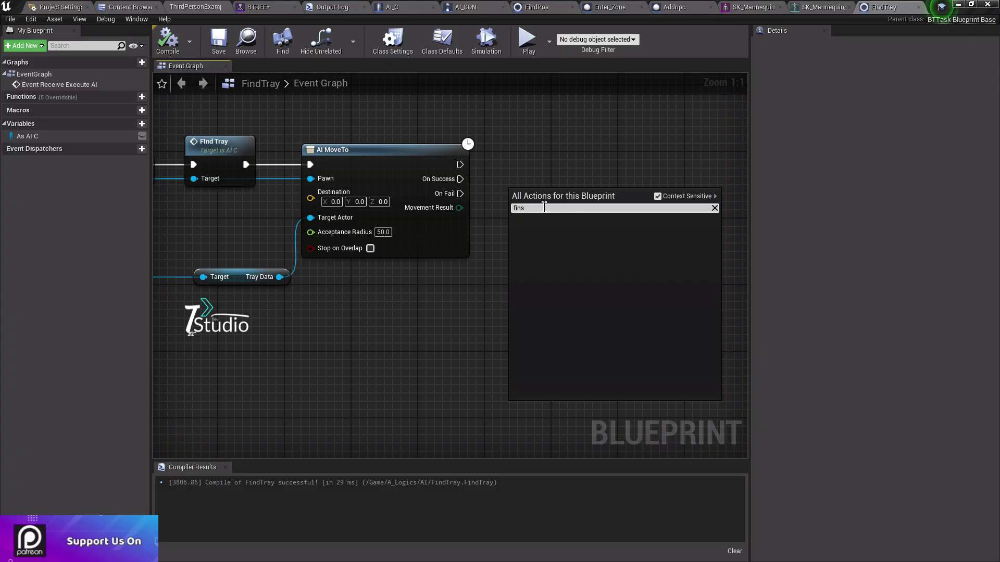
key("BackSpace")
type("ish")
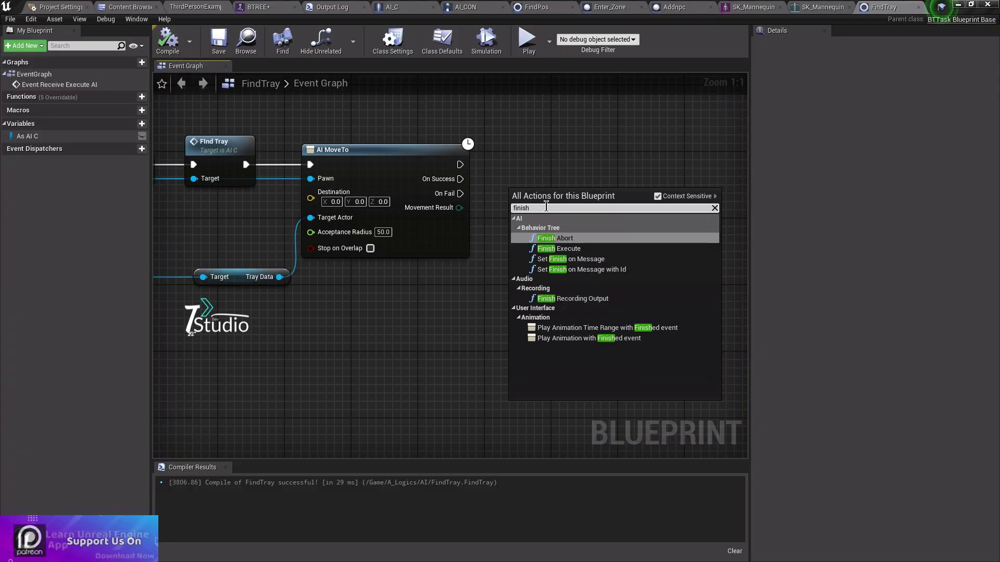
left_click(582, 249)
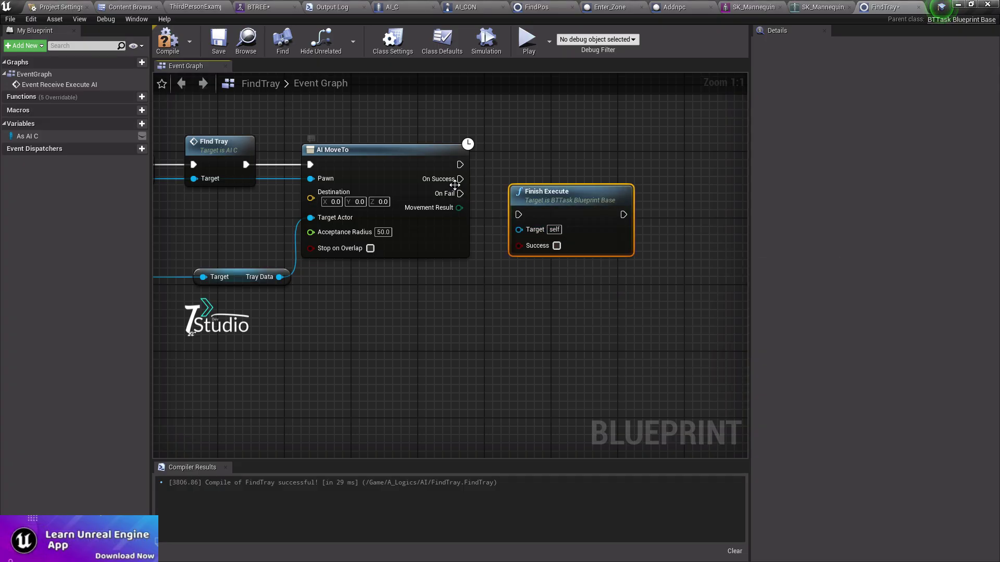
left_click_drag(526, 215, 543, 181)
left_click(168, 50)
left_click(195, 7)
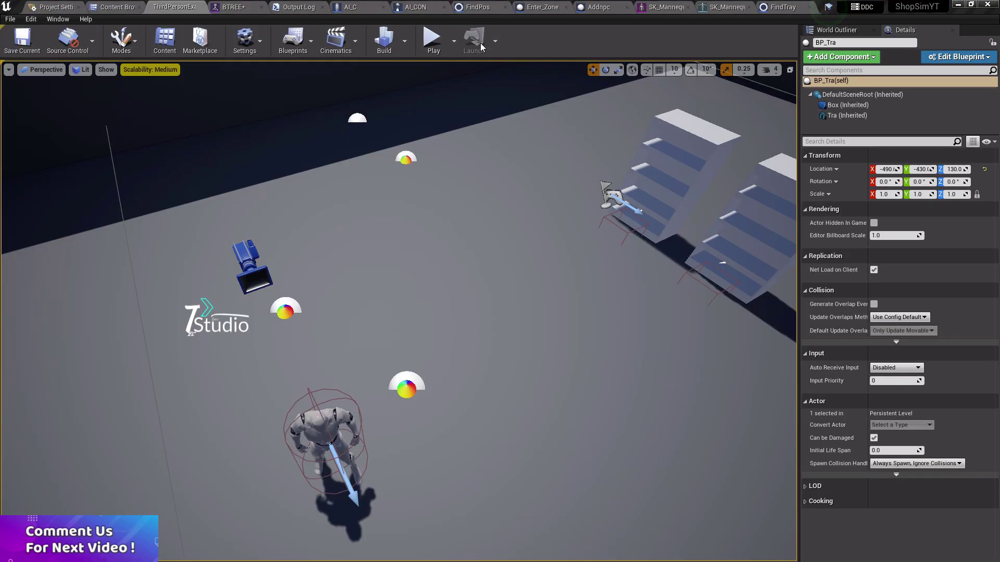
left_click(431, 39)
key("w")
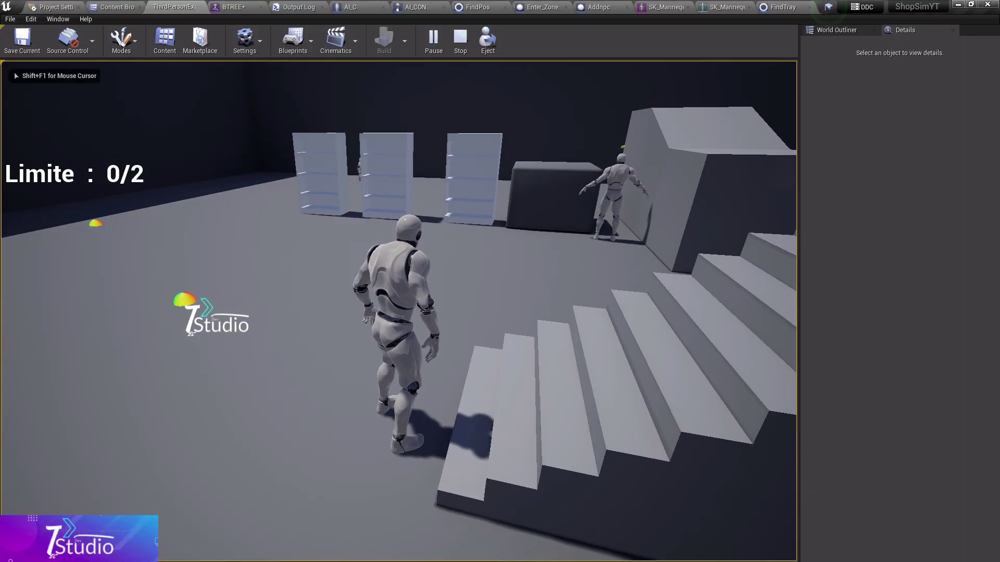
key("w")
key("w")
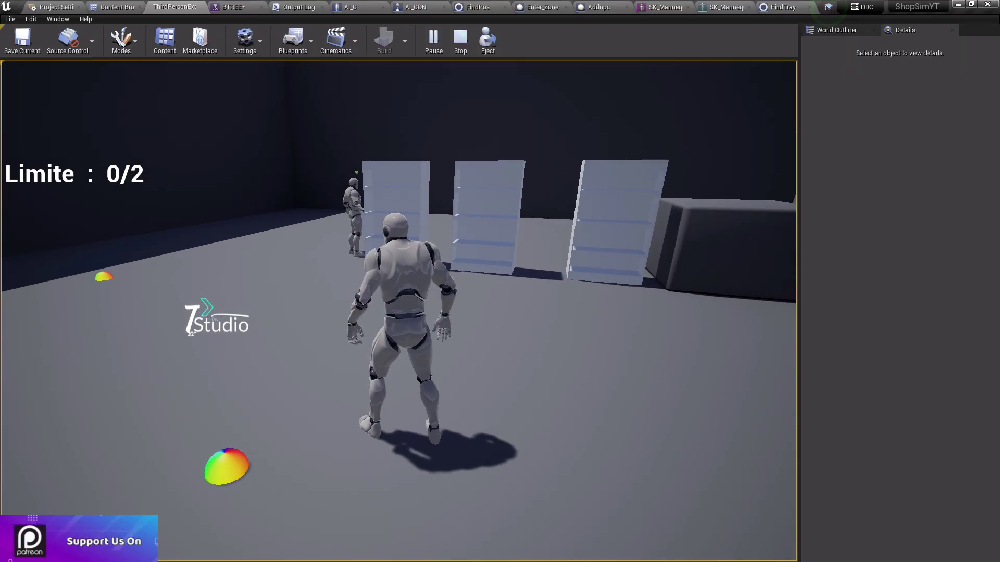
key("Escape")
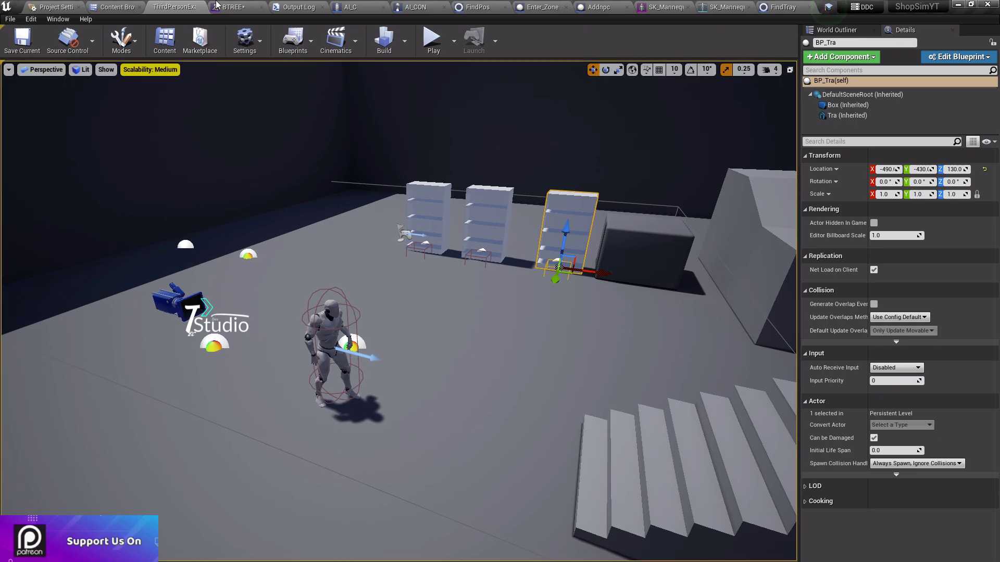
- Check the BTREE and FindTray tabs, then play-test the AI walking to the tray and stop
left_click(246, 7)
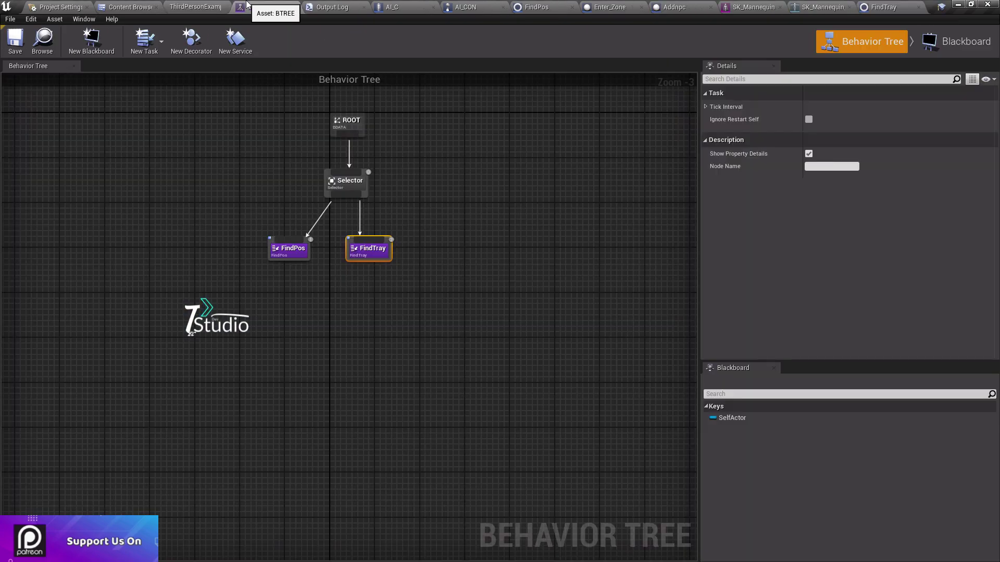
left_click(873, 7)
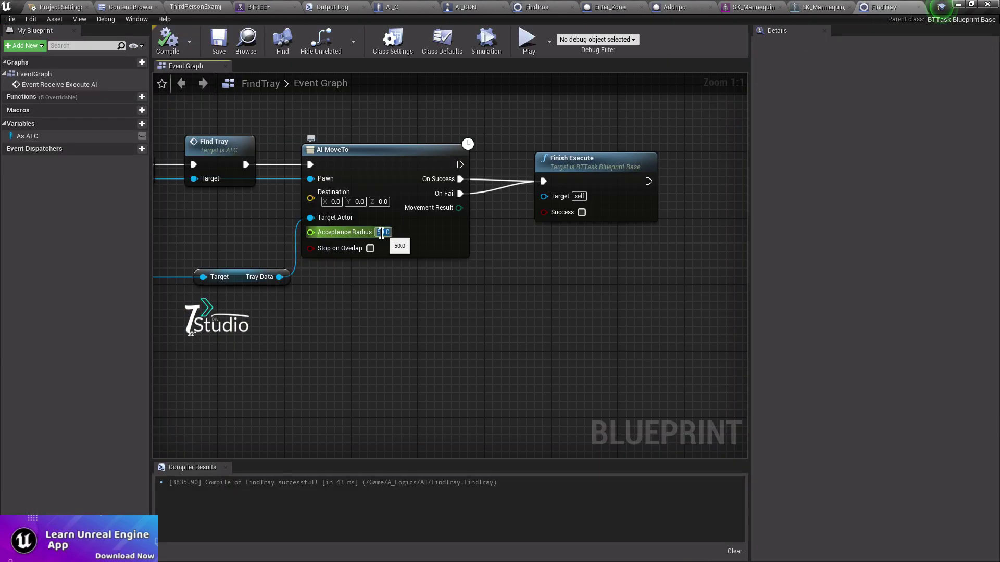
left_click(196, 6)
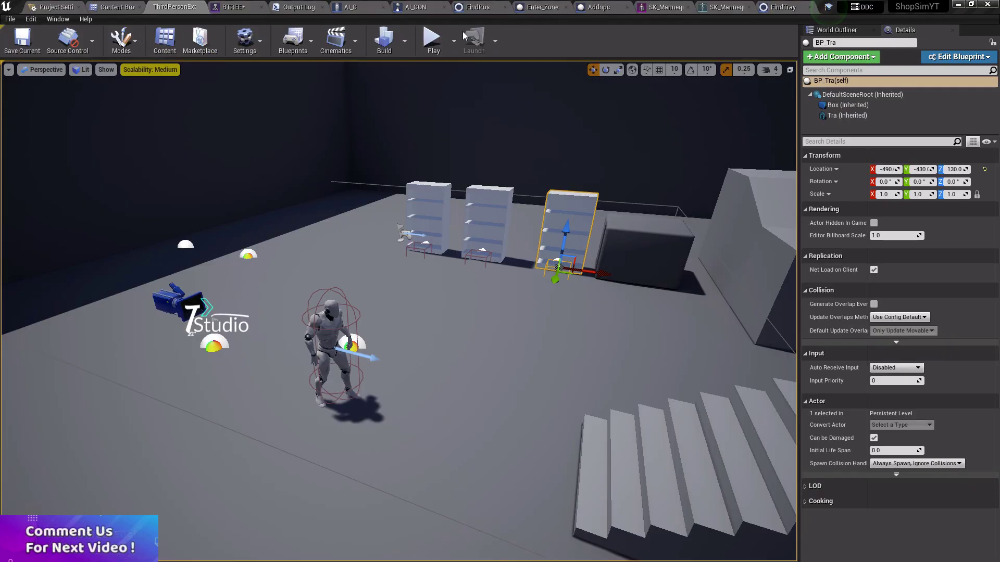
left_click(436, 41)
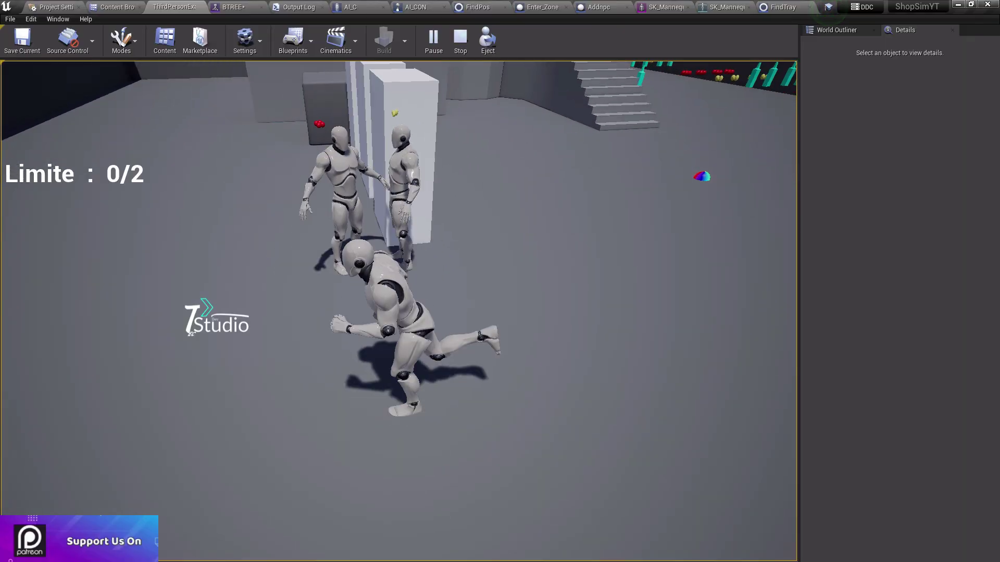
key("Escape")
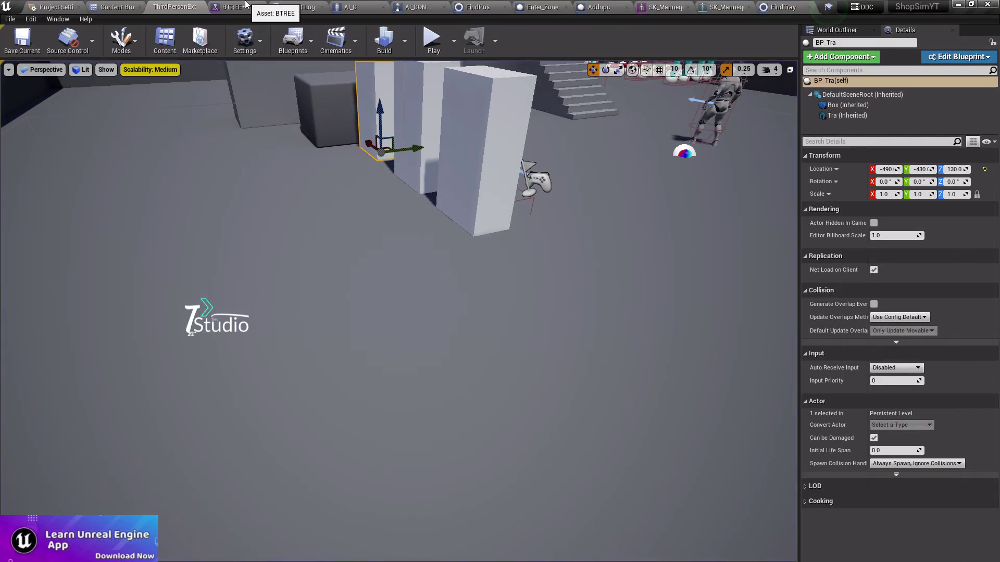
- Wrap AI_C's Find Tray event nodes in a comment box and save the blueprint
left_click(780, 7)
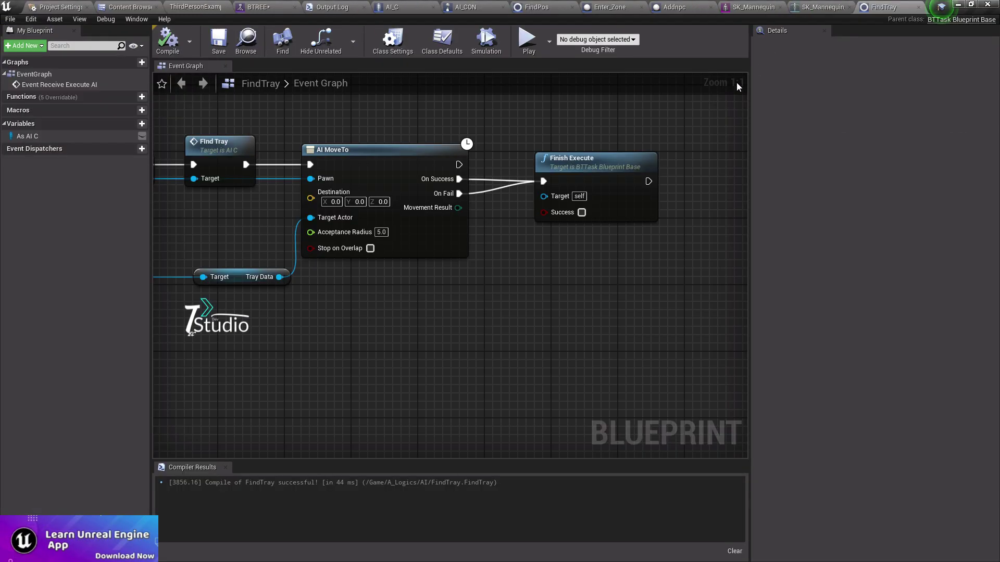
mouse_move(441, 318)
right_mouse_down()
mouse_move(343, 255)
mouse_move(504, 217)
right_mouse_up()
double_click(518, 174)
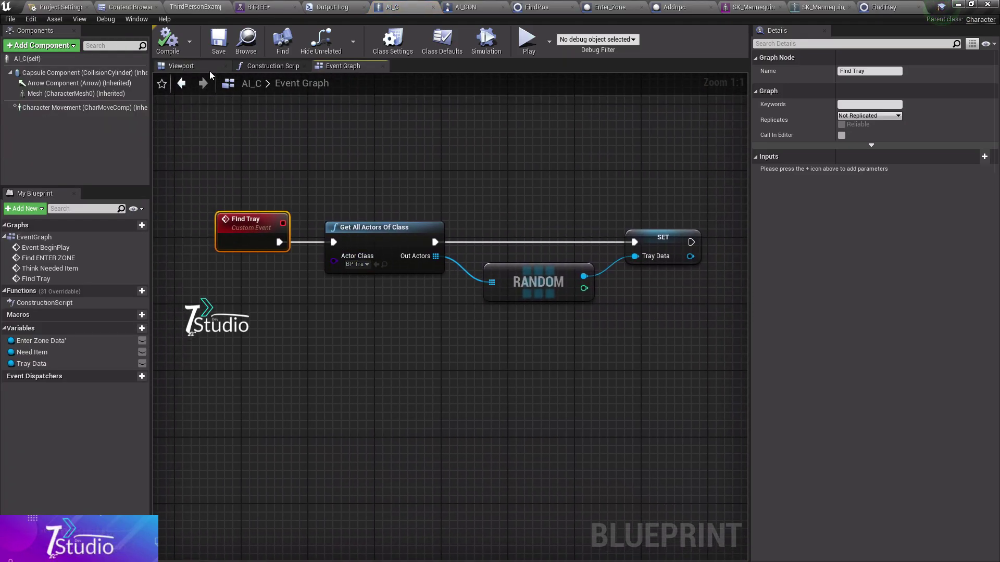
left_click_drag(217, 145, 723, 361)
key("c")
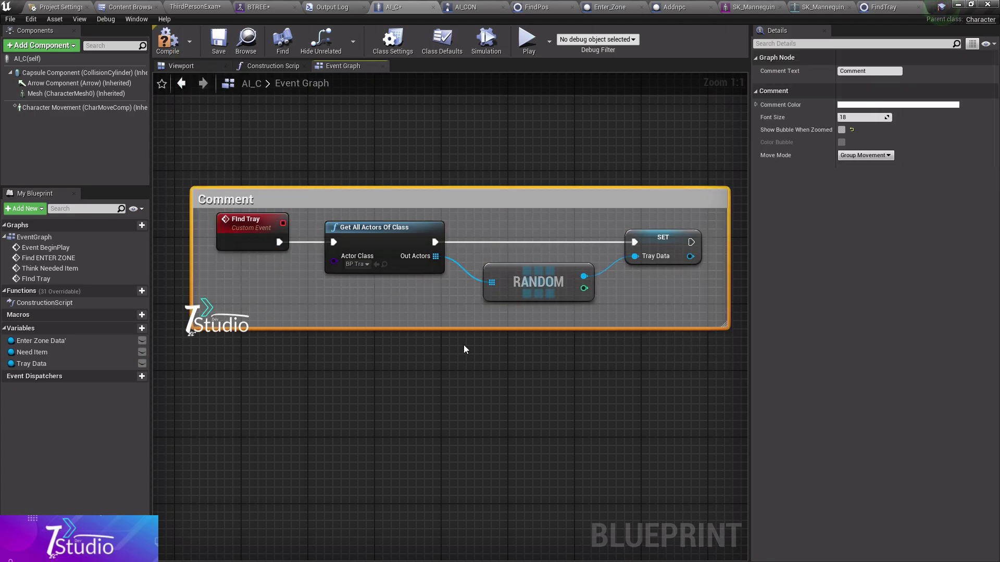
left_click(464, 350)
left_click(219, 41)
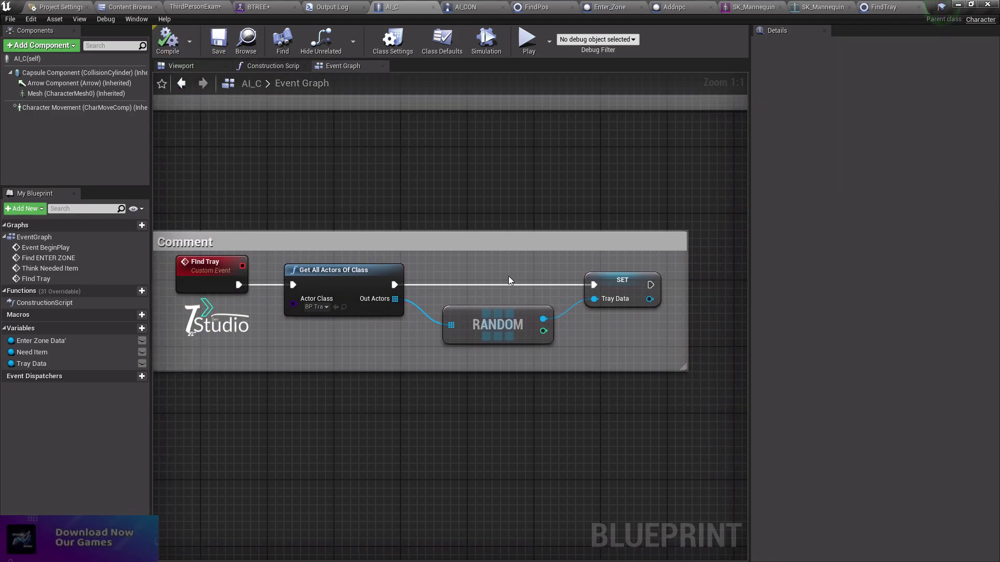
- Fly the level camera down over the shelves and glance at the AI_CON and AI_C graphs
left_click(195, 7)
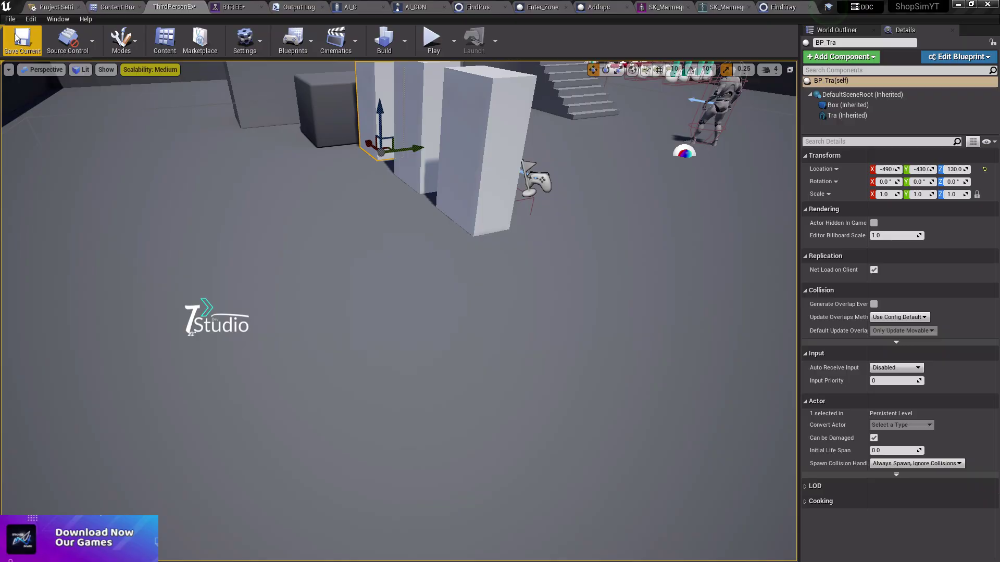
right_click_drag(500, 181, 499, 182)
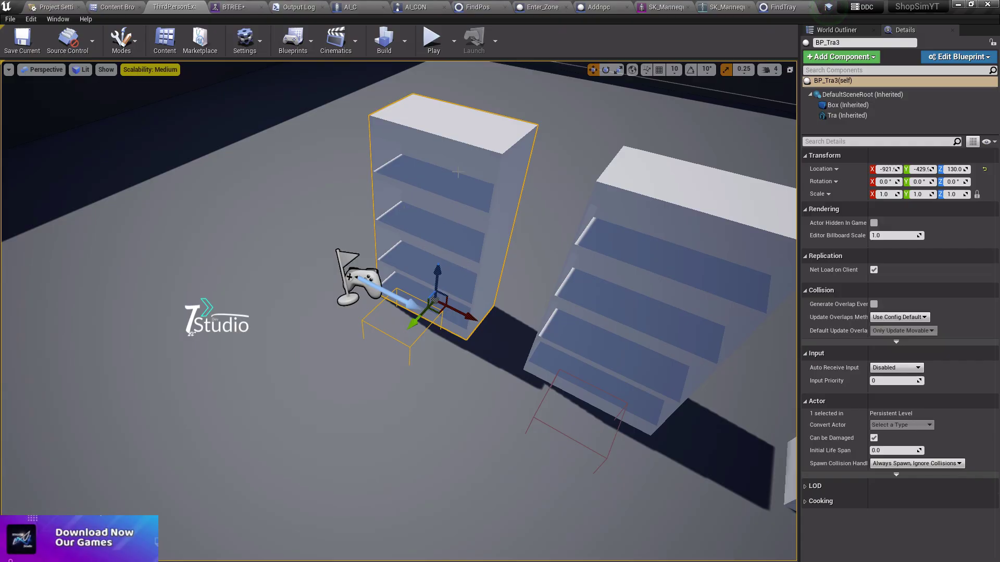
left_click(417, 6)
left_click(396, 5)
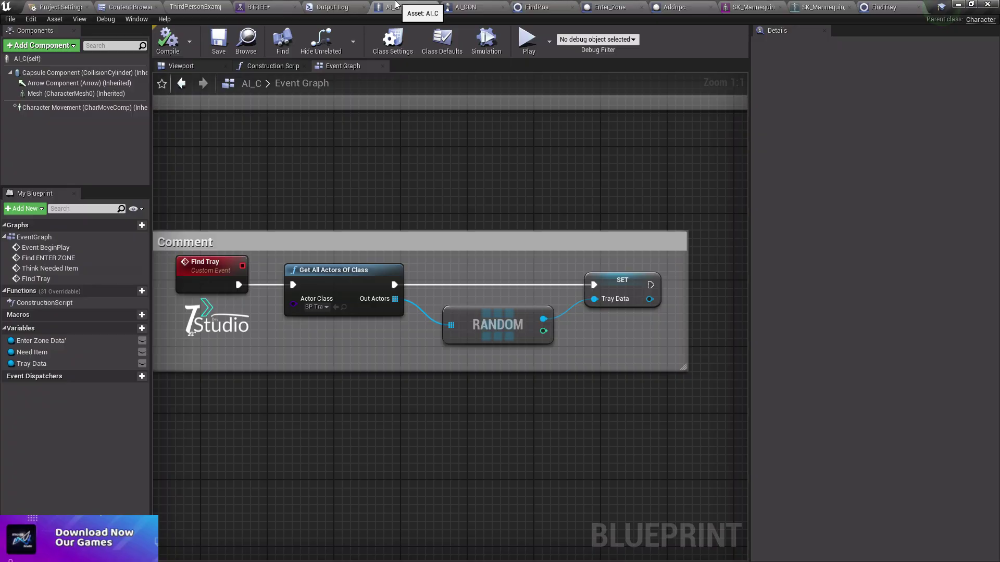
left_click(481, 5)
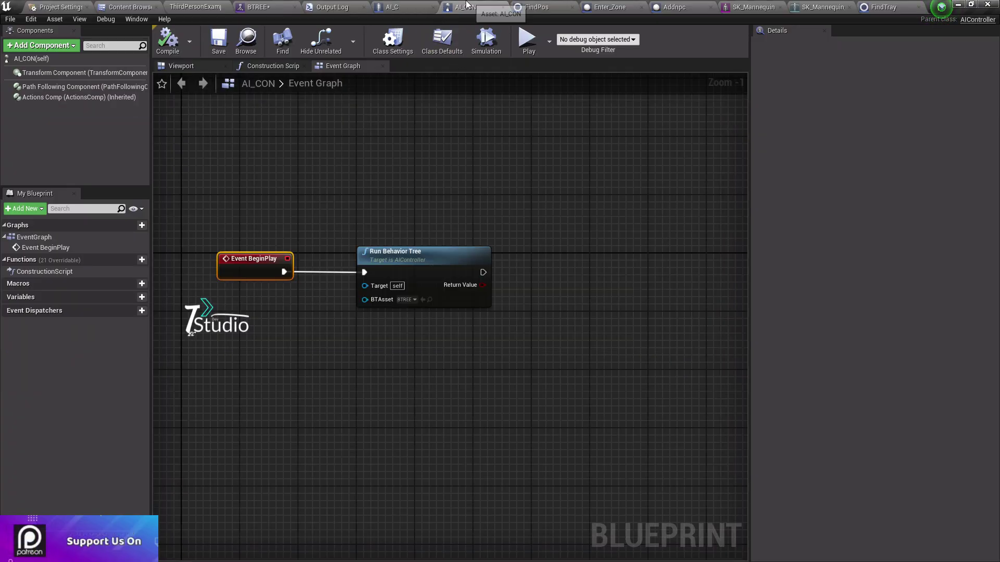
- Browse the AI folder, level and AI_C tabs, ending on the FindTray task graph
left_click(151, 5)
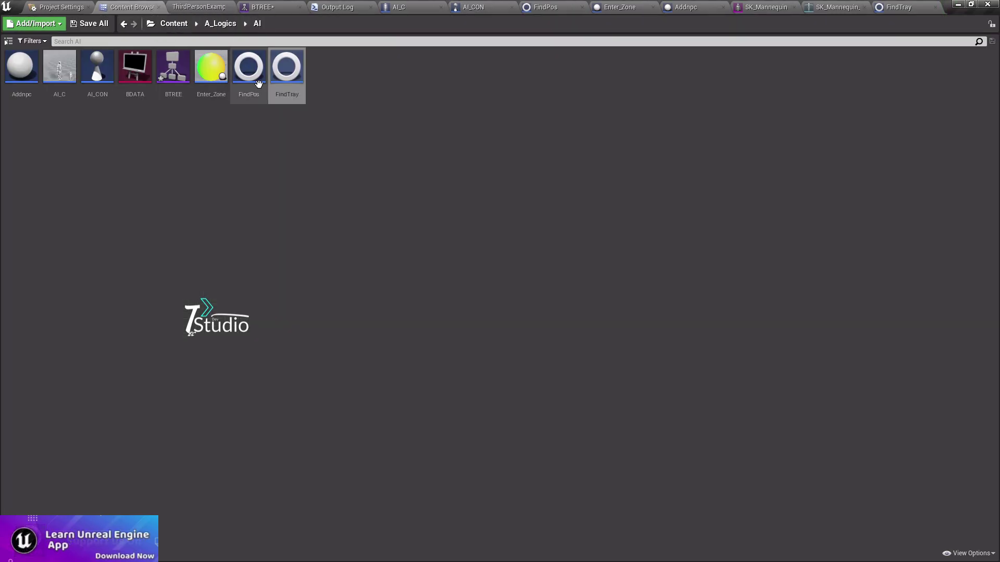
left_click(227, 4)
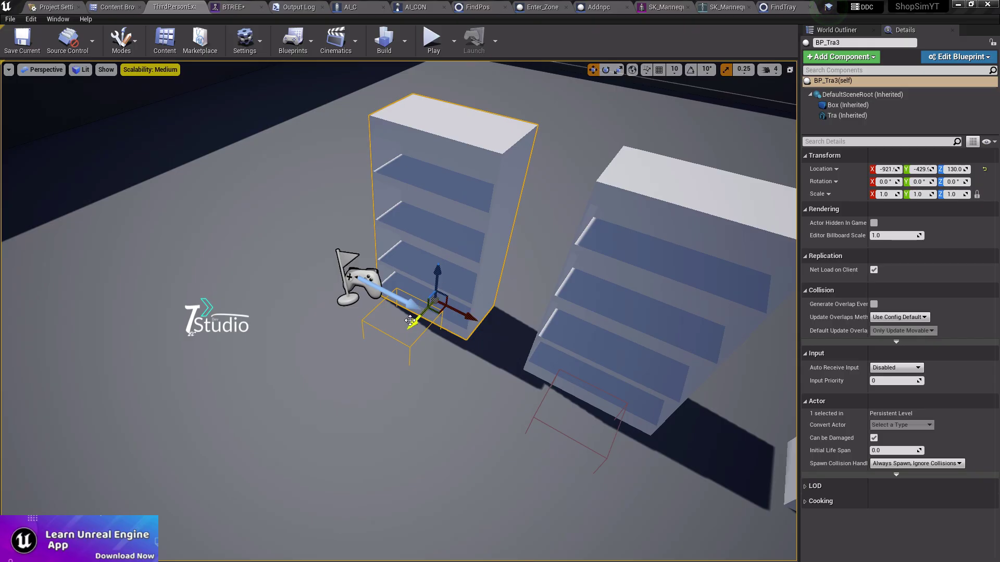
left_click(354, 7)
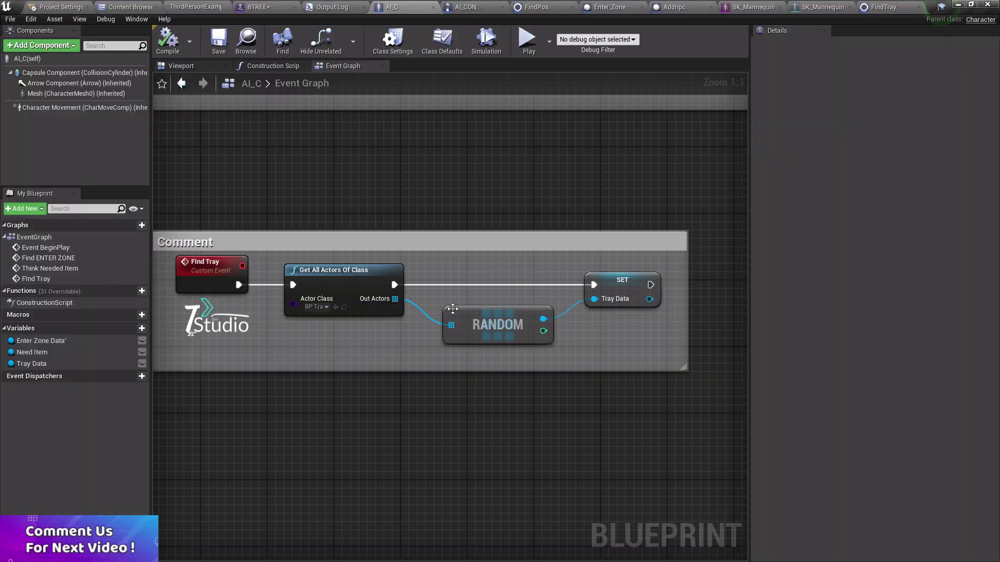
left_click(883, 6)
- Add a Get Box node pulled from the Tray Data getter
left_click_drag(530, 295, 465, 295)
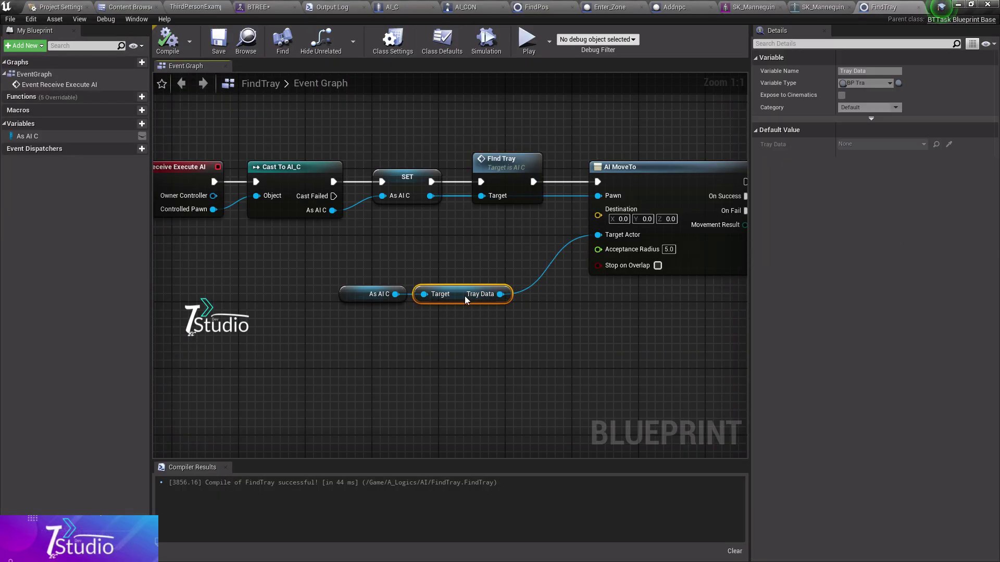
left_click_drag(329, 344, 329, 344)
type("g")
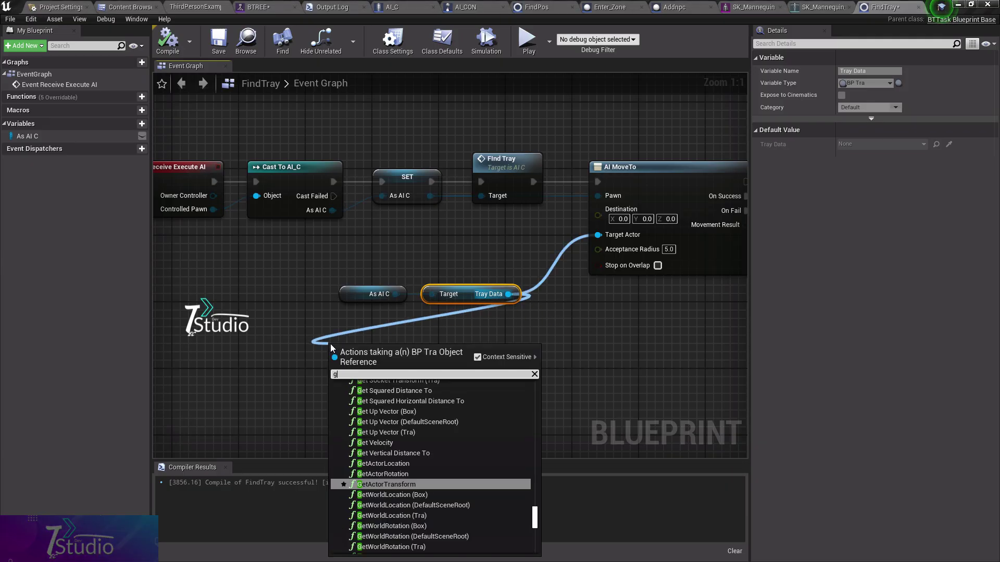
type("et box")
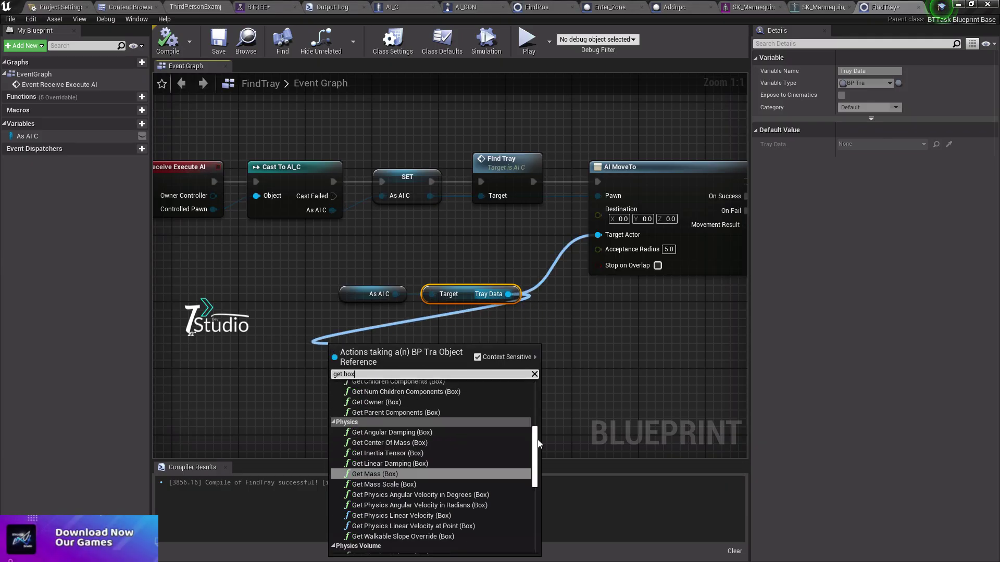
left_click_drag(534, 465, 535, 530)
left_click(406, 553)
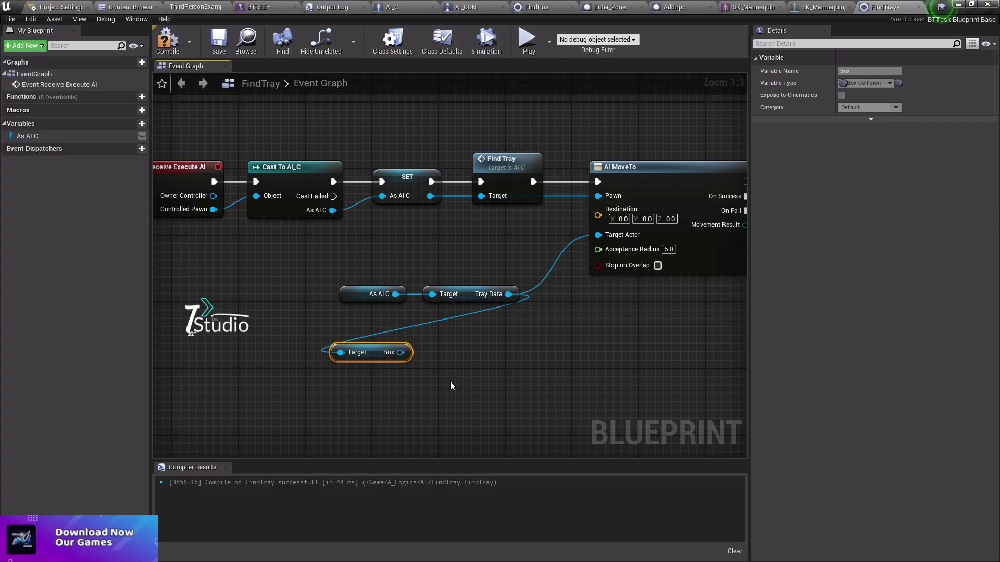
- Position the Get Box node and add GetWorldLocation off its Box output
left_click_drag(339, 350, 380, 344)
right_click_drag(343, 300, 319, 295)
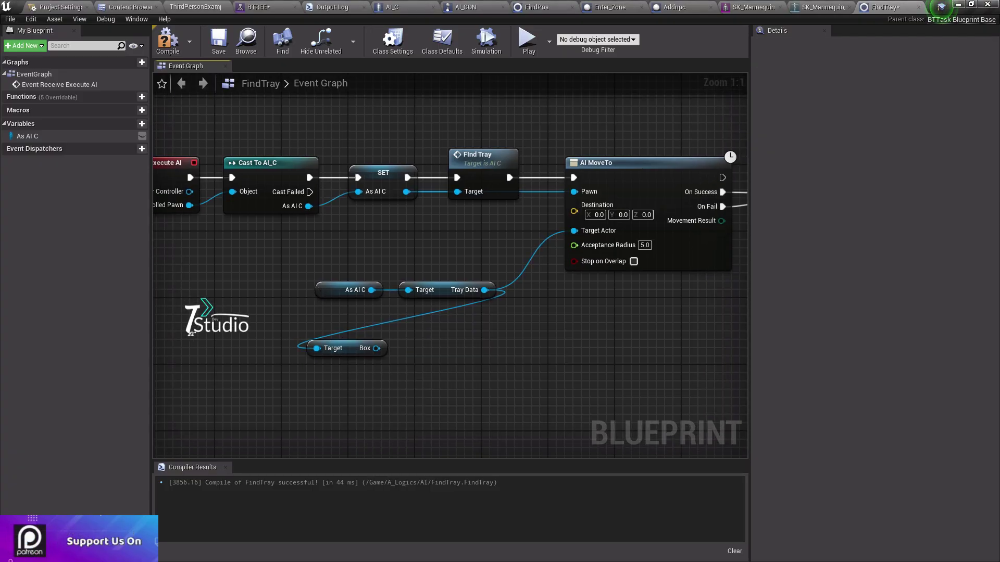
left_click(366, 348)
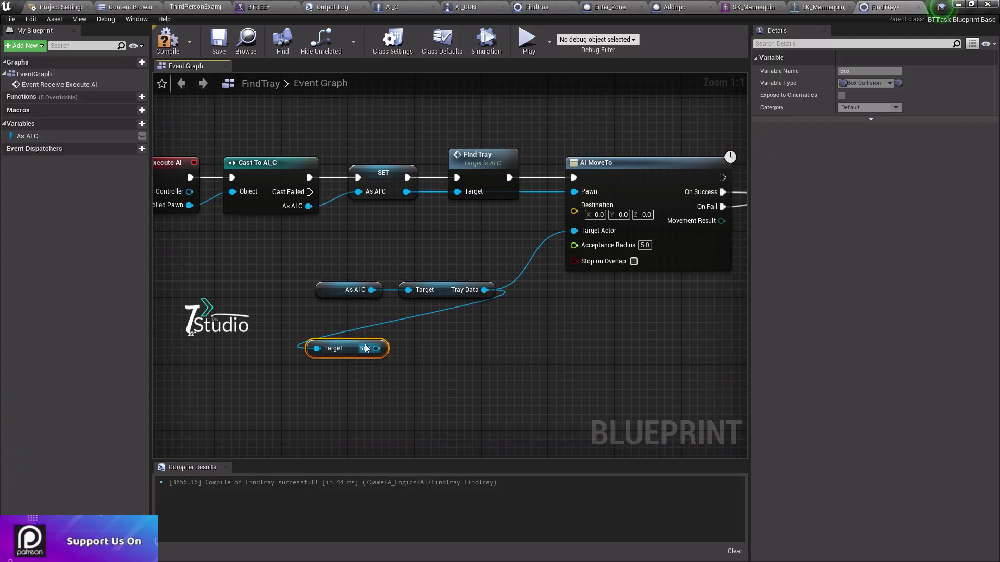
mouse_move(354, 344)
left_mouse_down()
mouse_move(354, 318)
mouse_move(355, 344)
left_mouse_up()
left_click(388, 316)
left_click(386, 320)
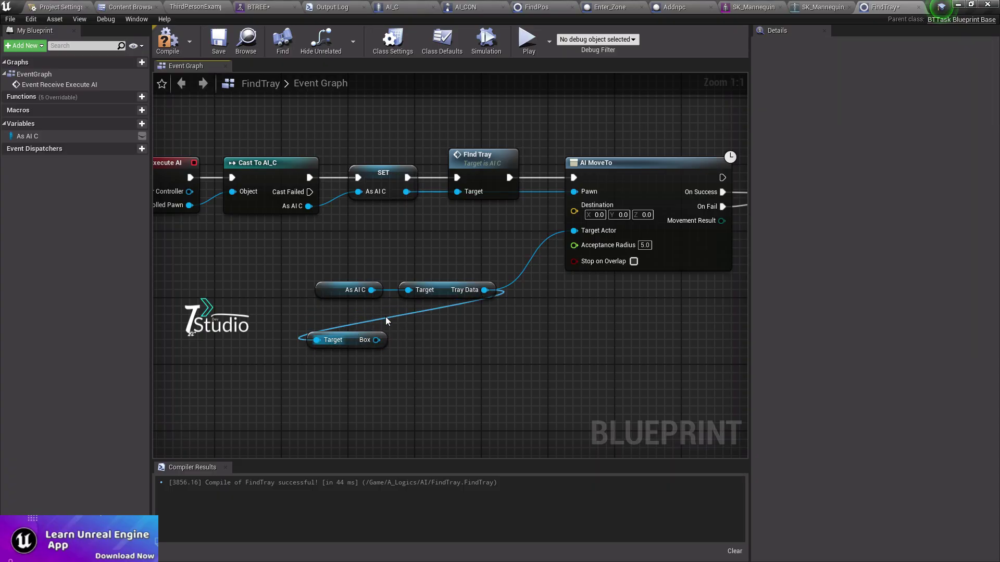
left_click_drag(376, 339, 408, 343)
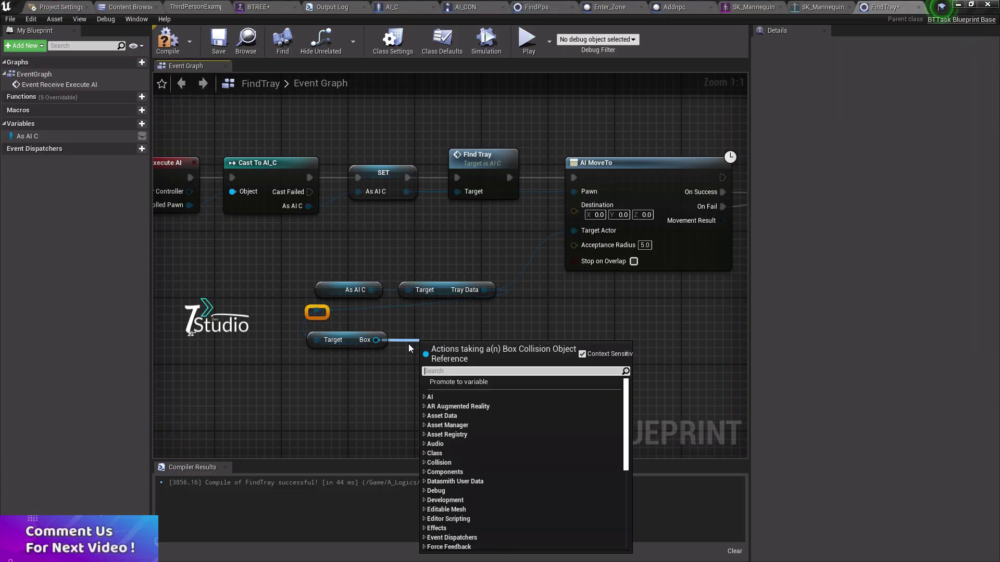
type("get loca")
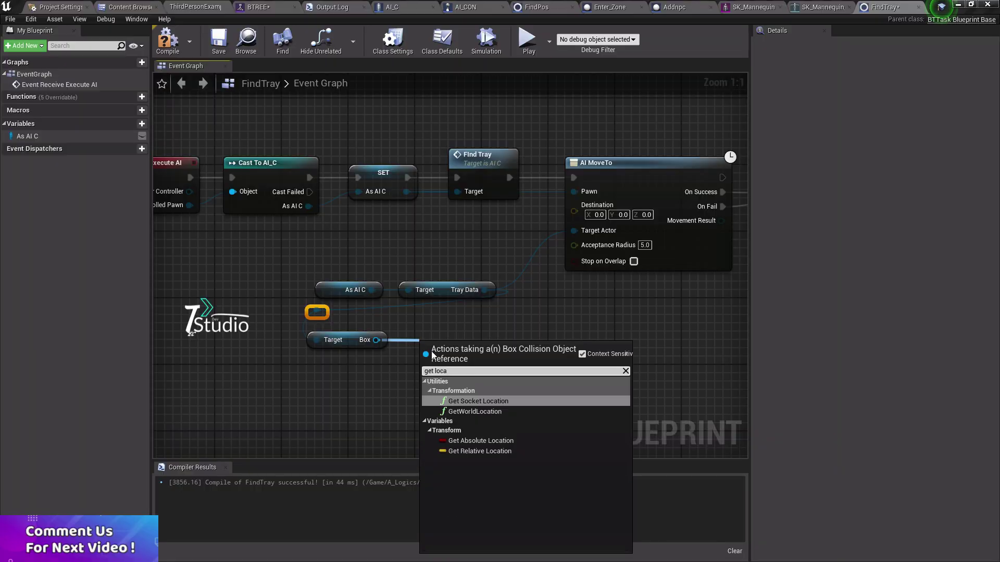
left_click(510, 412)
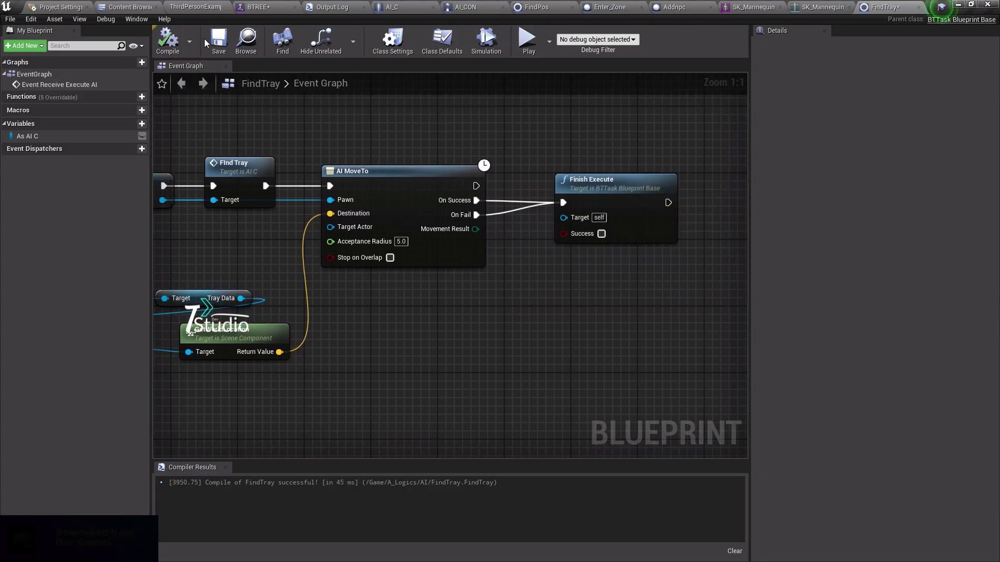
- Review the AI folder, level and behavior tree, then save the FindTray task
left_click(128, 7)
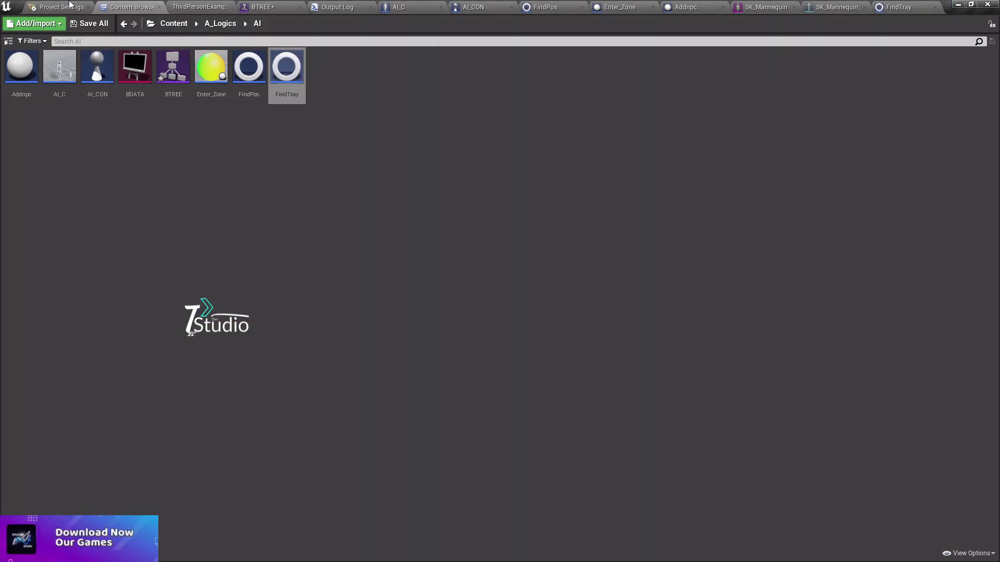
left_click(224, 10)
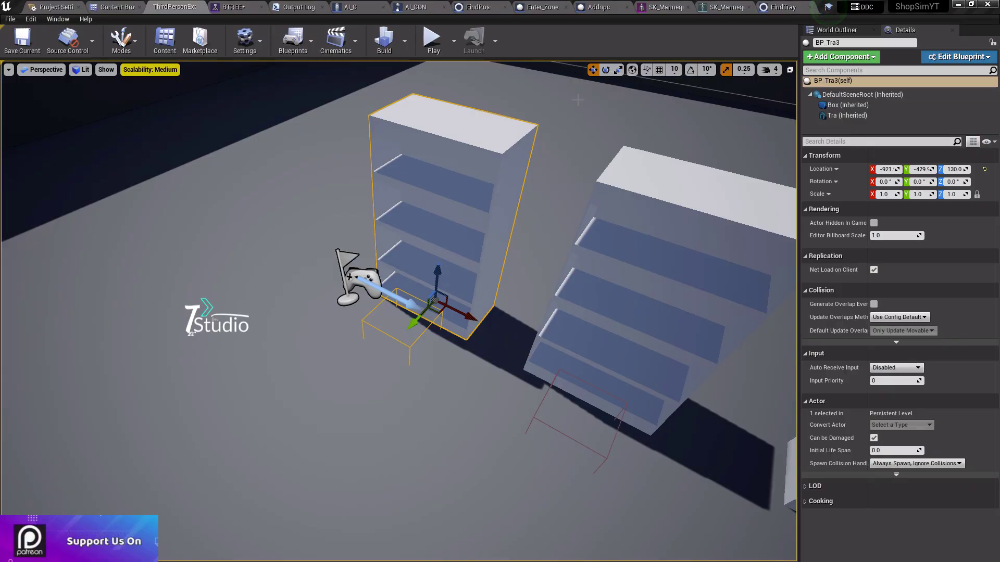
left_click(254, 8)
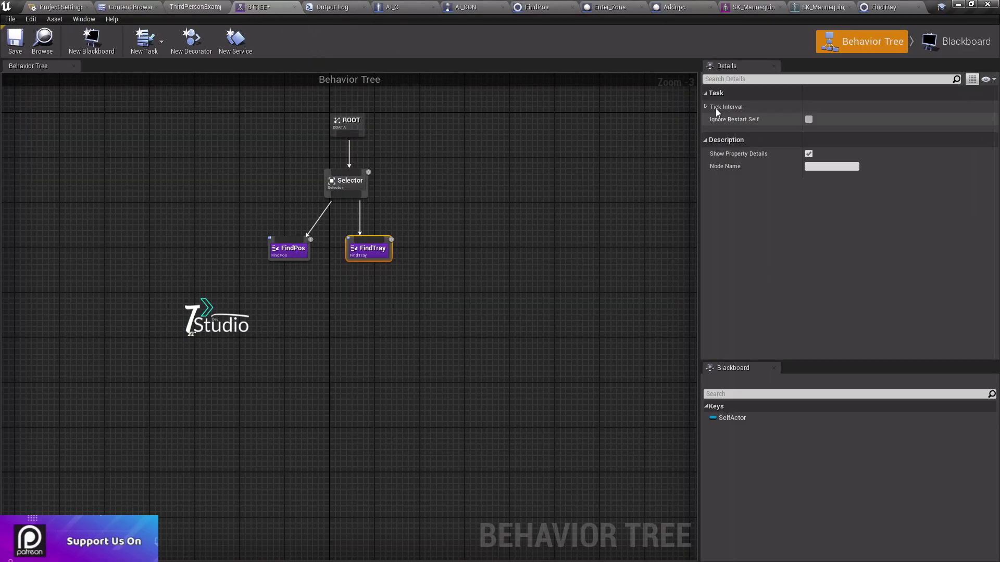
left_click(866, 5)
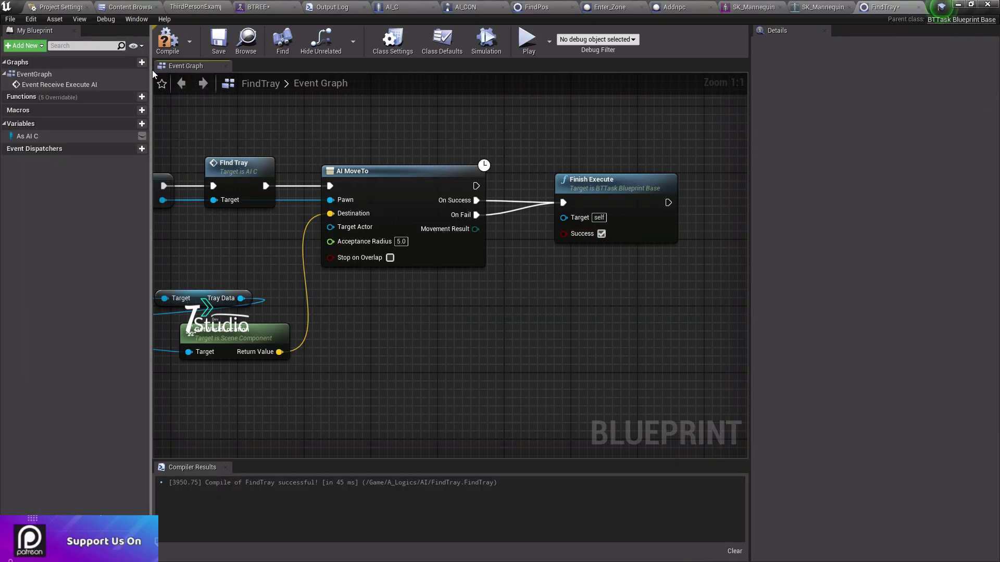
left_click(218, 42)
left_click(246, 41)
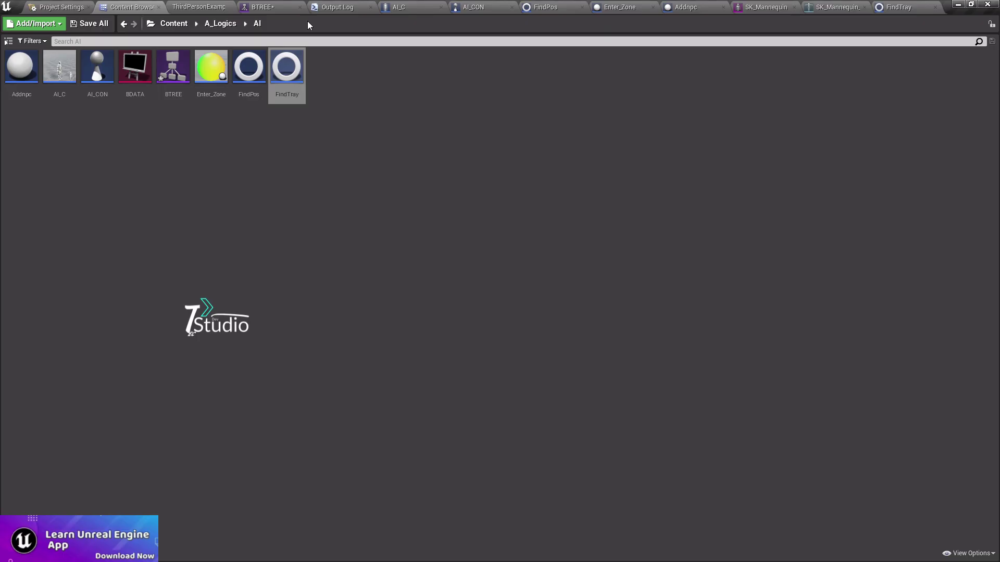
- Play-test the level, walking the player around toward the shelves, then stop
left_click(197, 5)
left_click(433, 39)
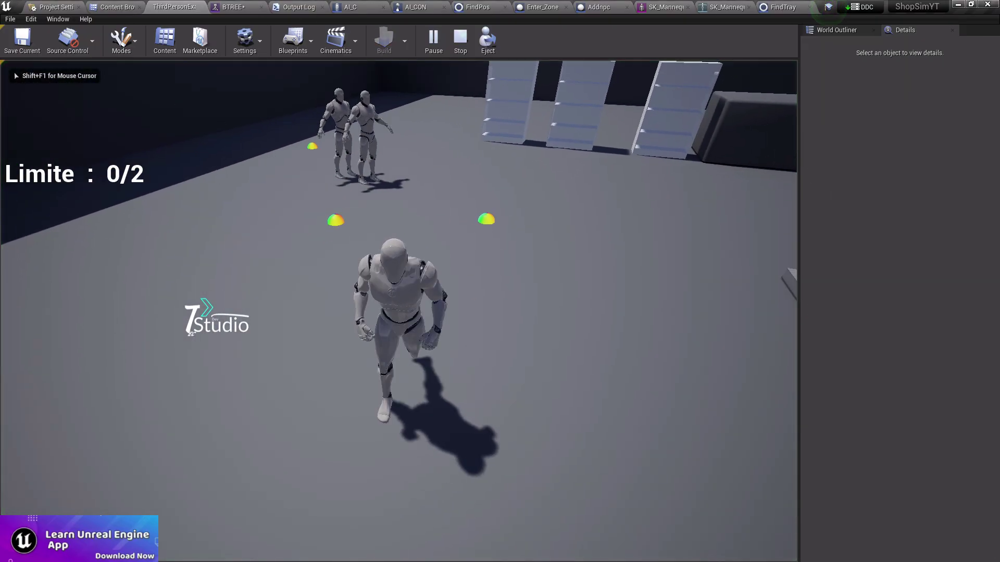
key("w")
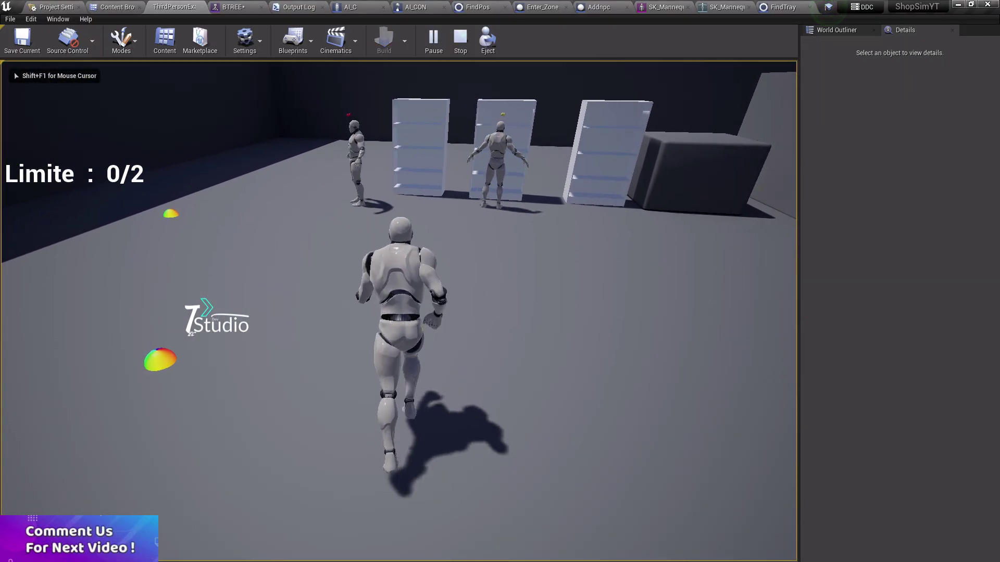
key("s")
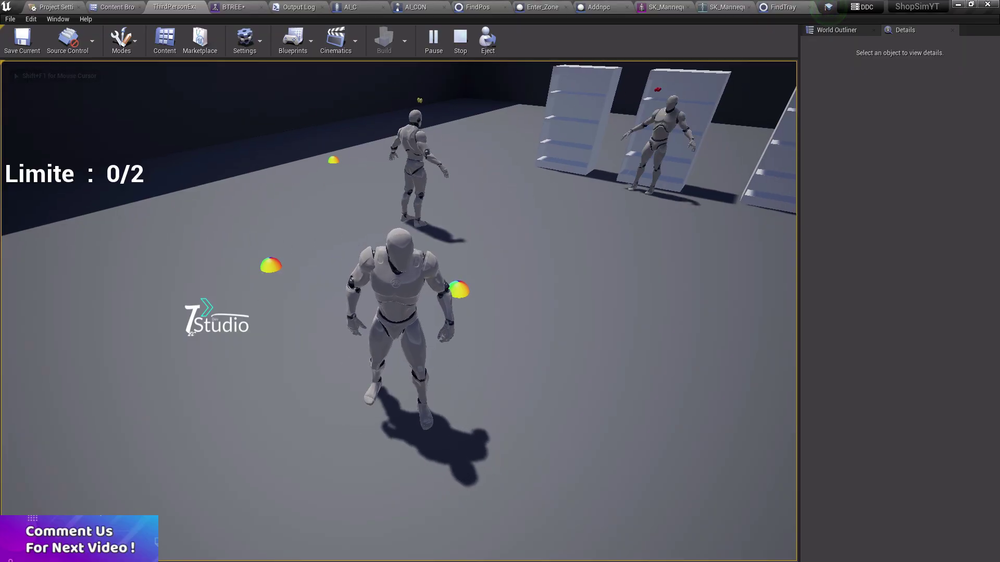
key("a")
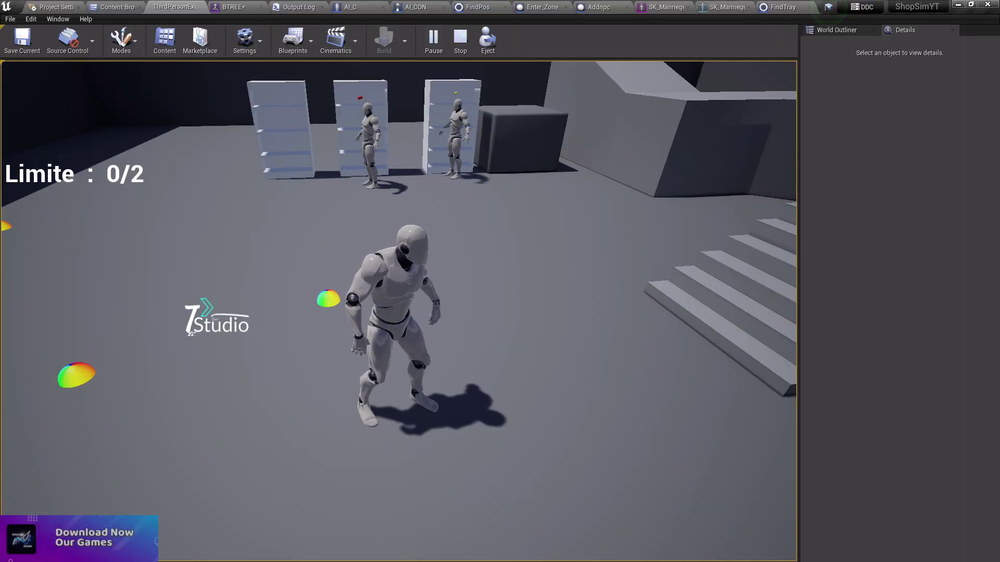
mouse_move(399, 310)
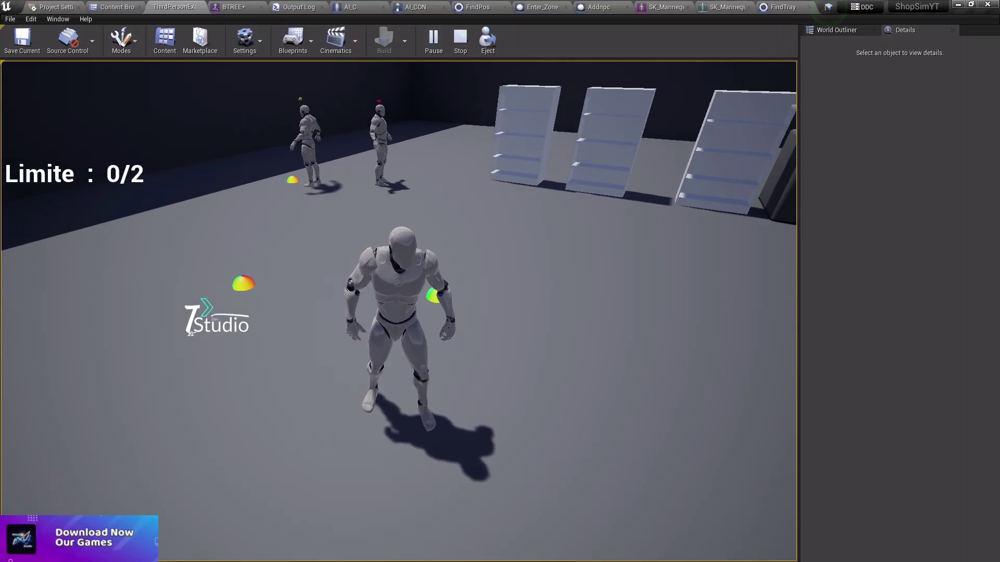
key("w")
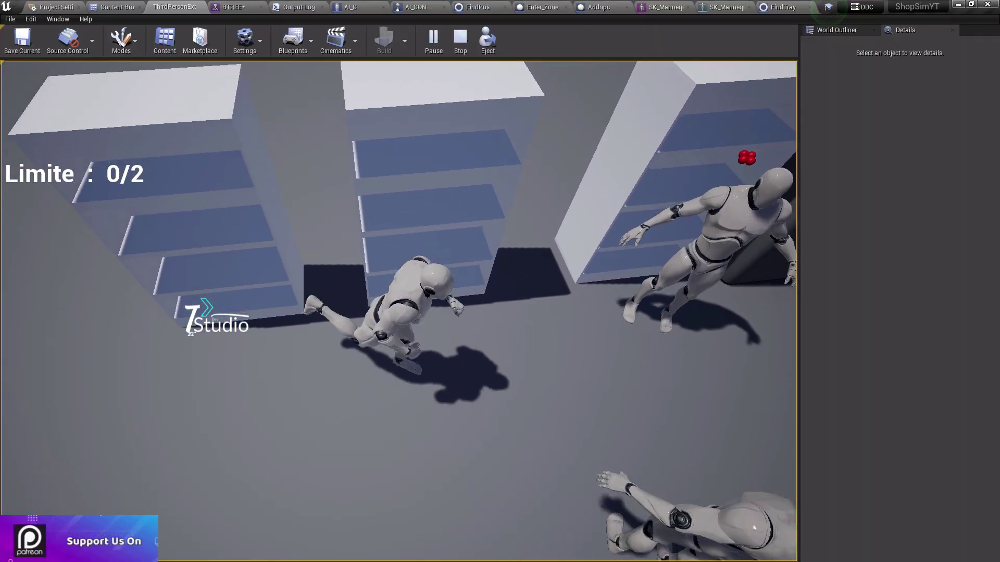
key("Escape")
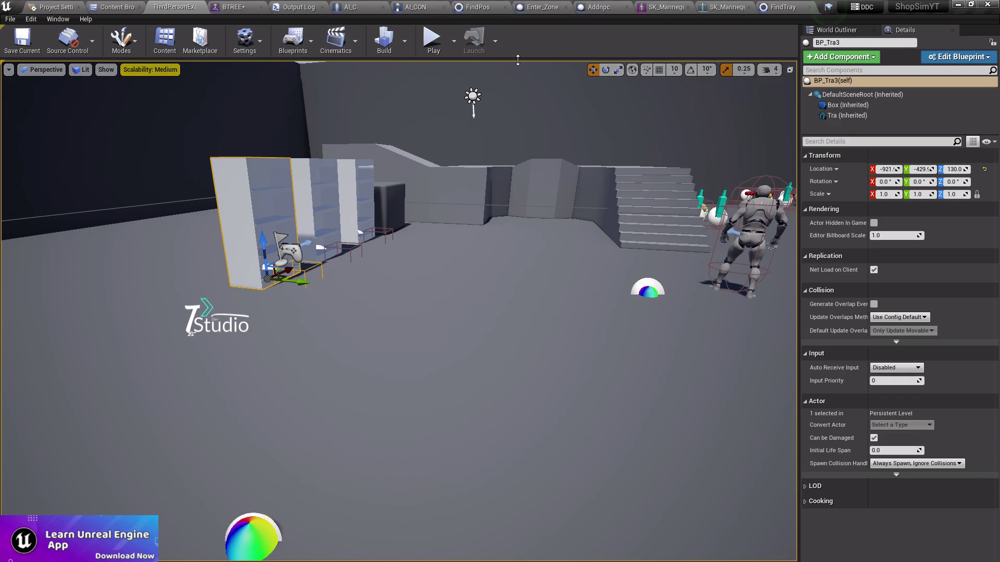
- Close the FindPos, Enter_Zone and both mannequin asset editor tabs
left_click(505, 7)
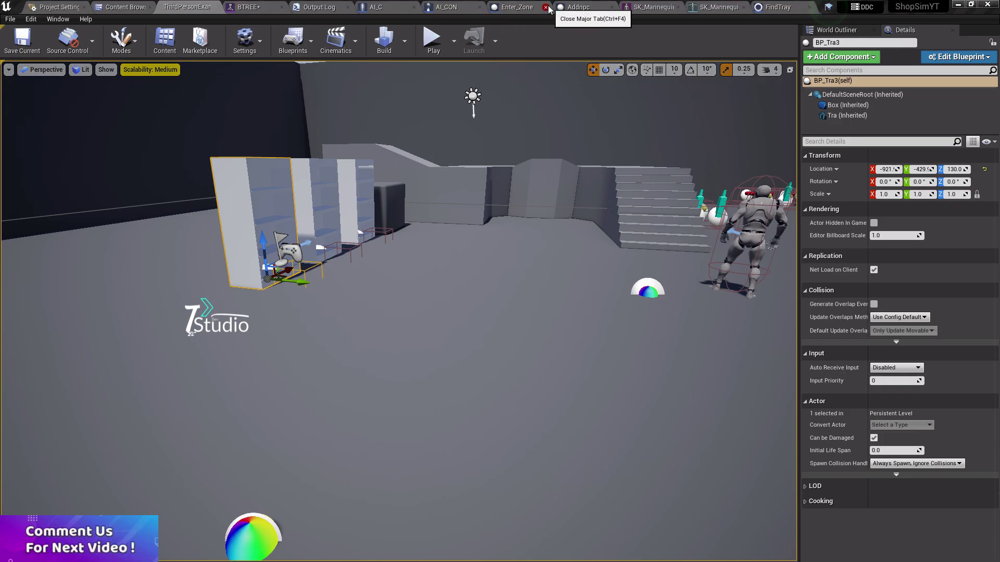
left_click(546, 8)
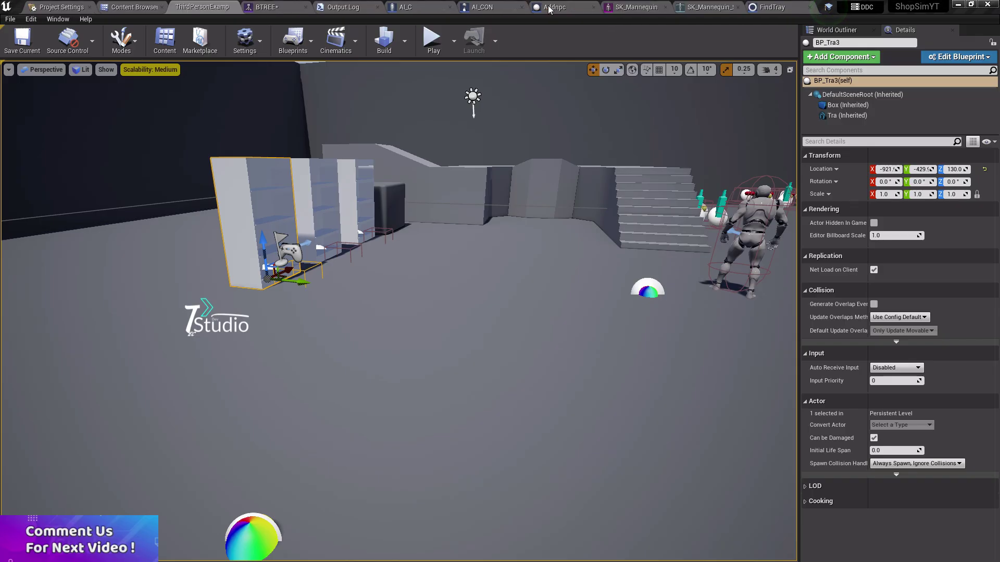
left_click(666, 7)
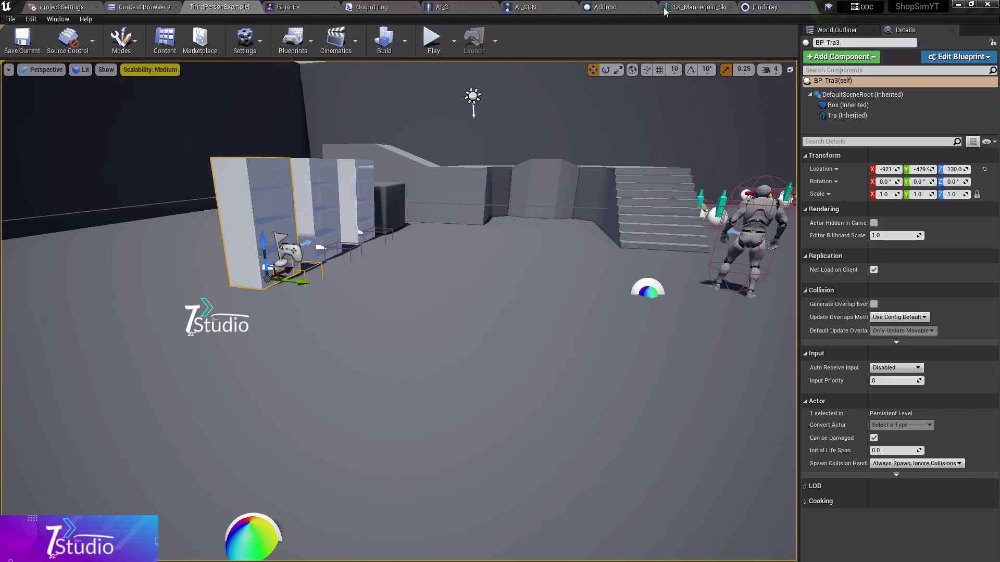
left_click(729, 8)
- Make room after AI MoveTo and insert a Delay node before Finish Execute
left_click(703, 7)
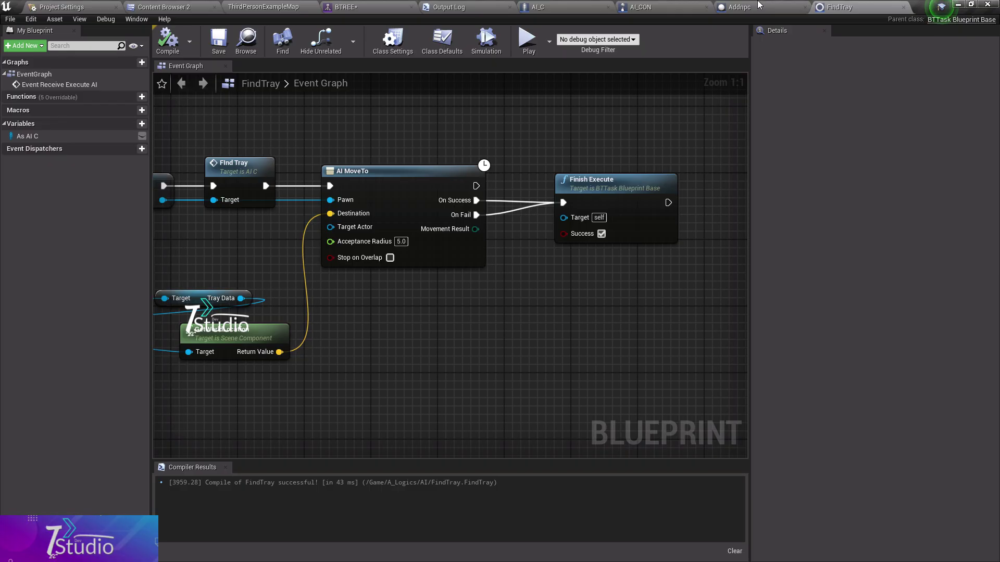
right_click_drag(555, 260, 680, 253)
right_click_drag(583, 268, 345, 276)
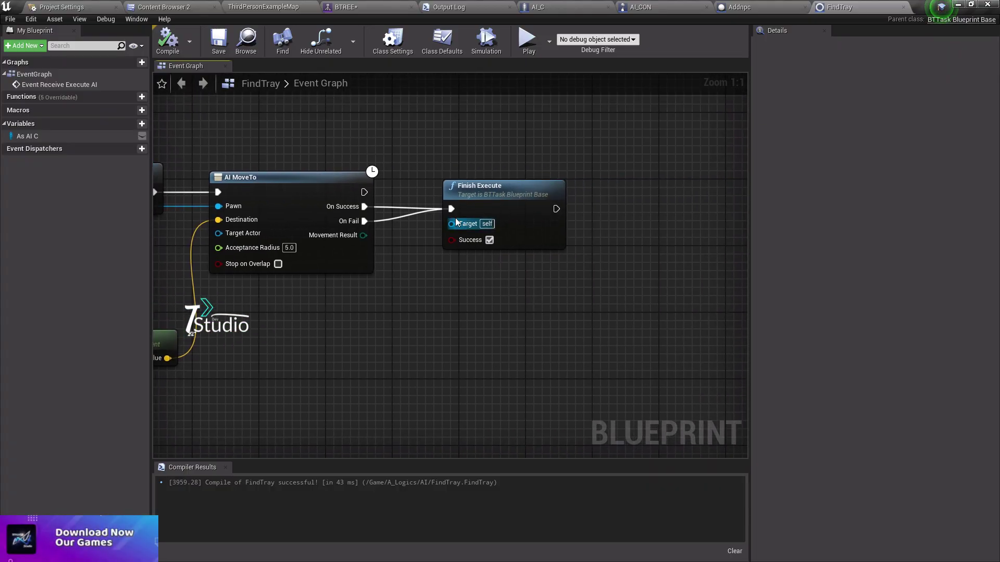
left_click(574, 189)
left_click_drag(575, 192, 618, 201)
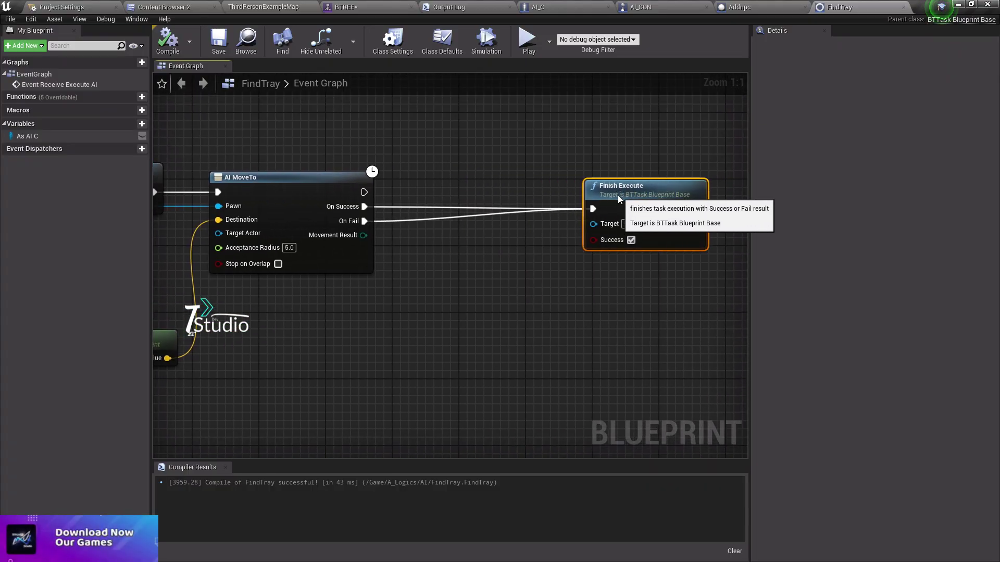
left_click(425, 184)
mouse_move(439, 214)
left_mouse_down()
mouse_move(456, 222)
mouse_move(366, 269)
left_mouse_up()
- Feed Delay's Duration from Random Float in Range (Min 2, Max 5) and wire Completed to Finish Execute
type("rasndf")
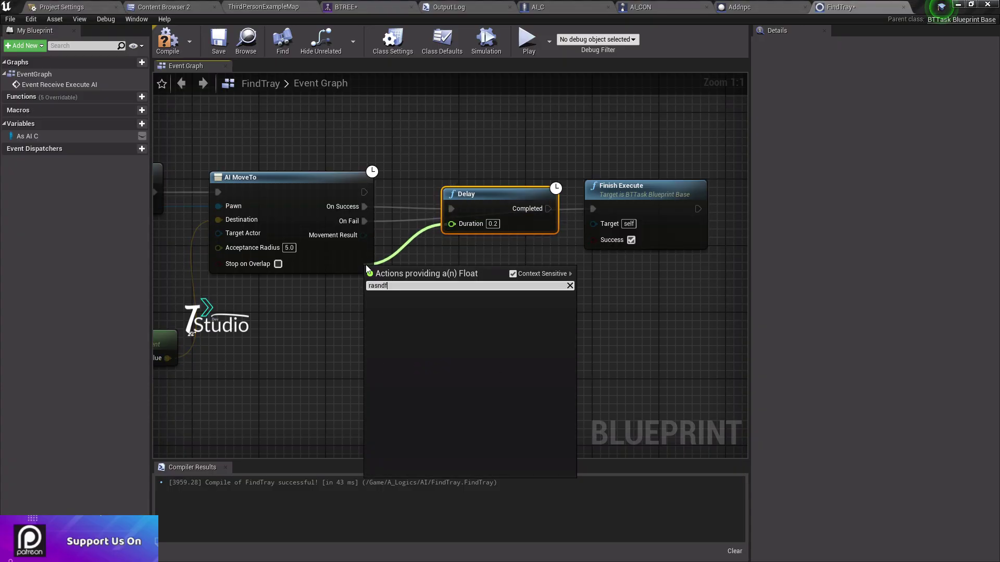
key("BackSpace")
key("BackSpace")
key("BackSpace")
type("n")
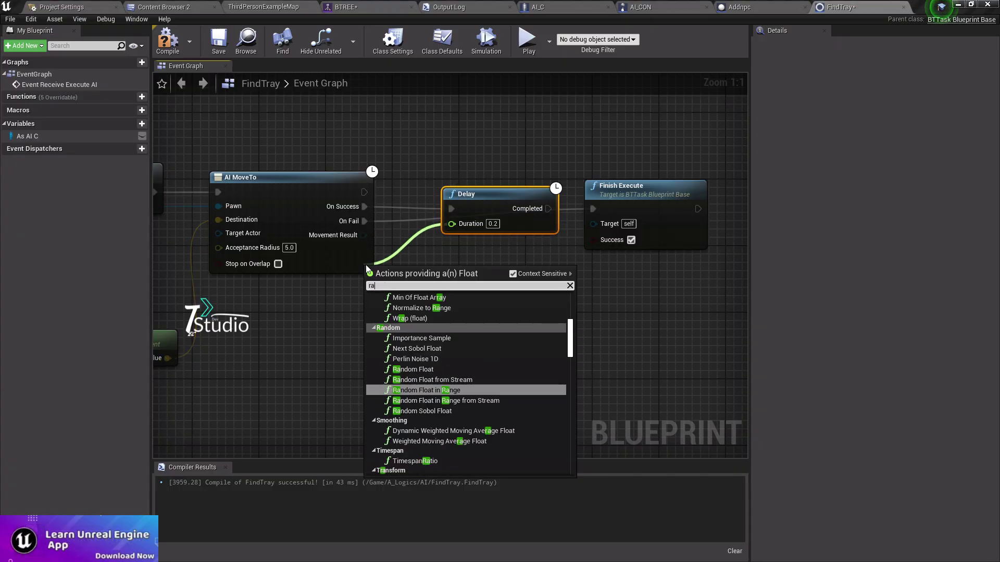
left_click(458, 389)
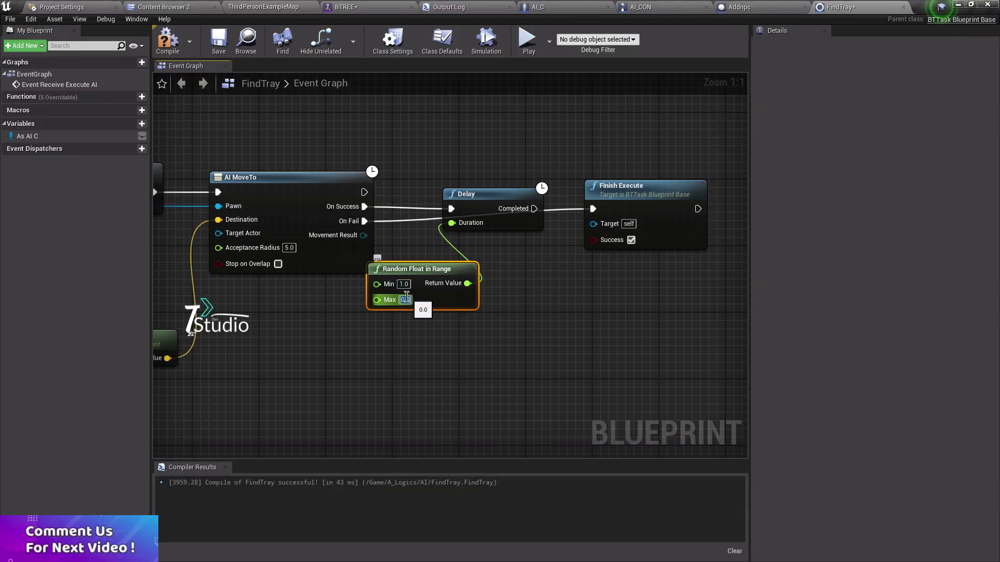
type("4")
left_click(402, 284)
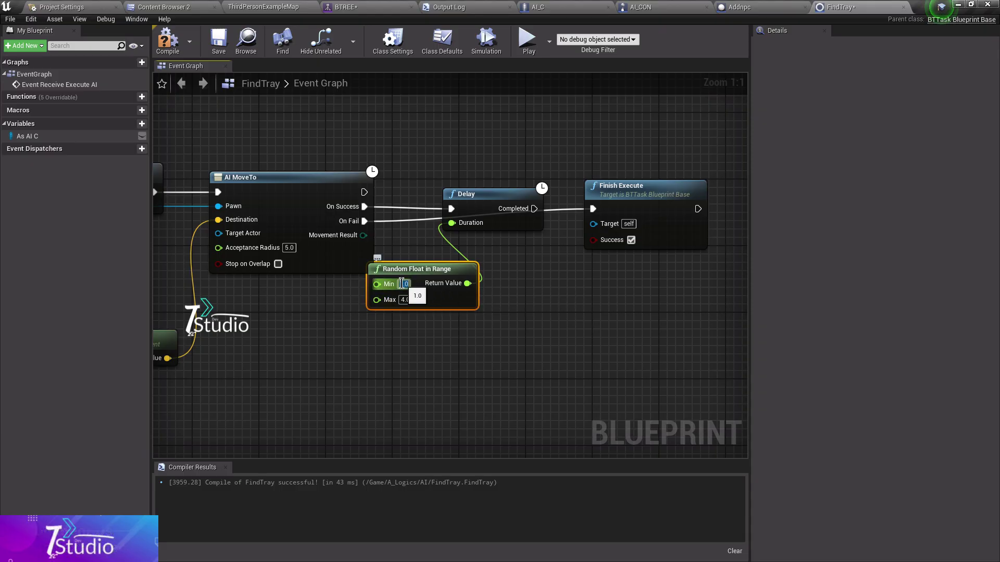
type("2")
left_click(404, 299)
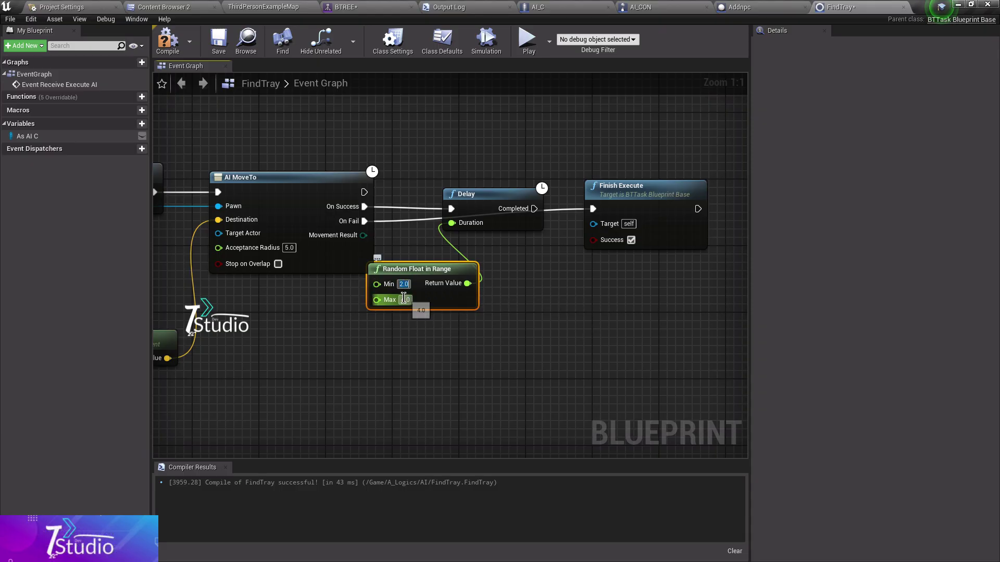
type("5")
key("ctrl+z")
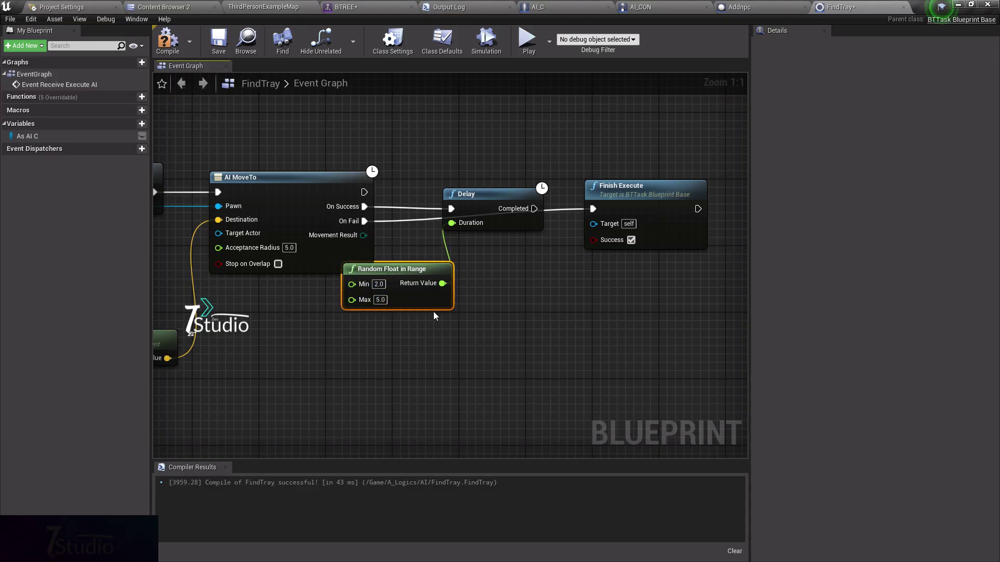
key("ctrl+z")
left_click_drag(526, 213, 584, 259)
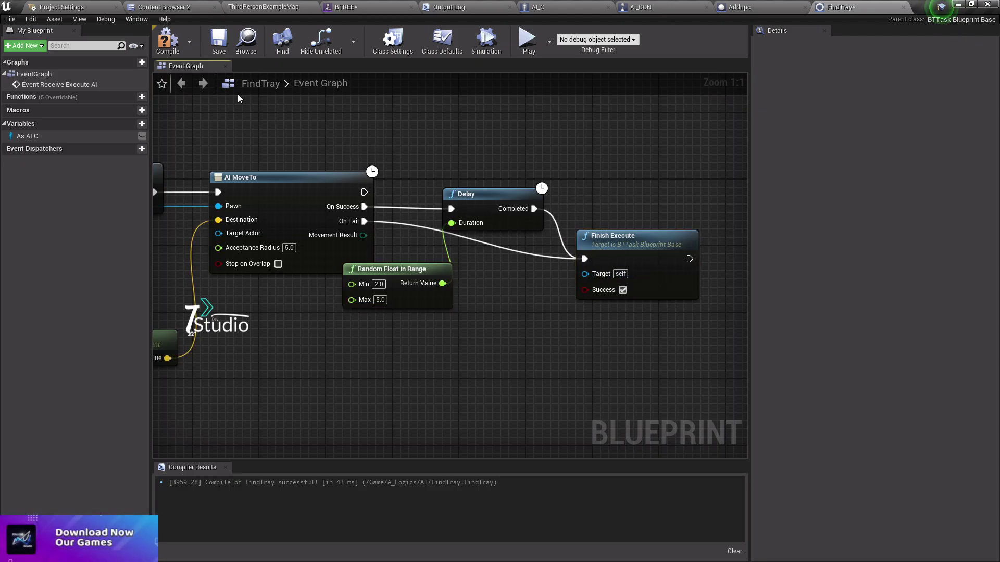
- Recompile FindTray and start a play session in ThirdPersonExampleMap
left_click(167, 40)
left_click(171, 5)
left_click(62, 7)
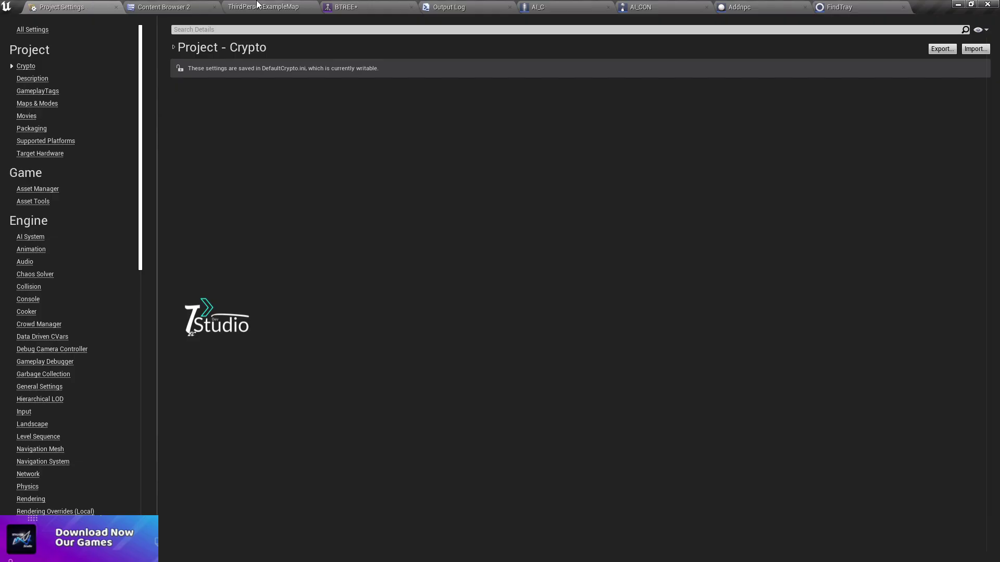
left_click(242, 6)
left_click(430, 39)
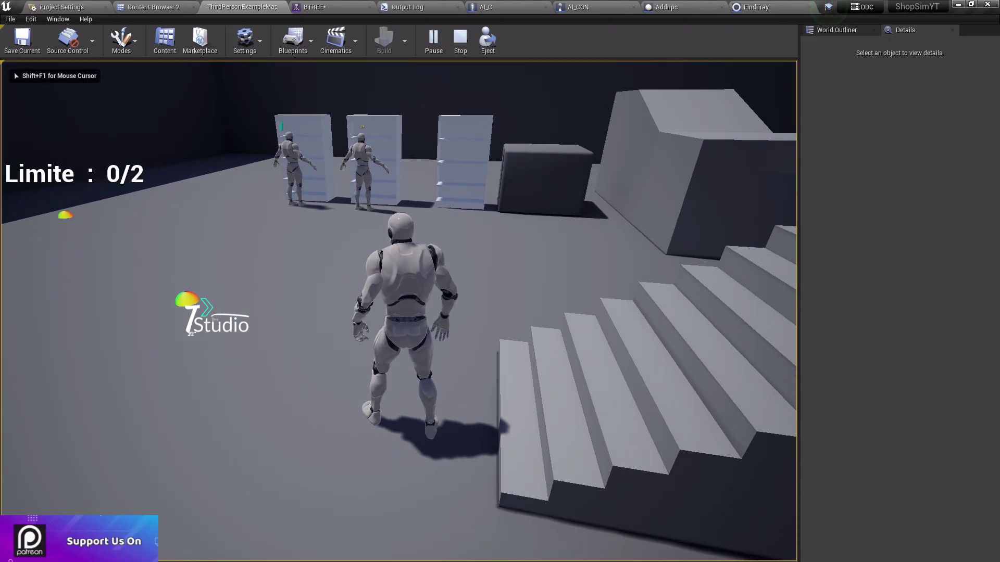
- Run the character over the platform to watch the NPCs at the shelves, then stop
key("a")
key("w")
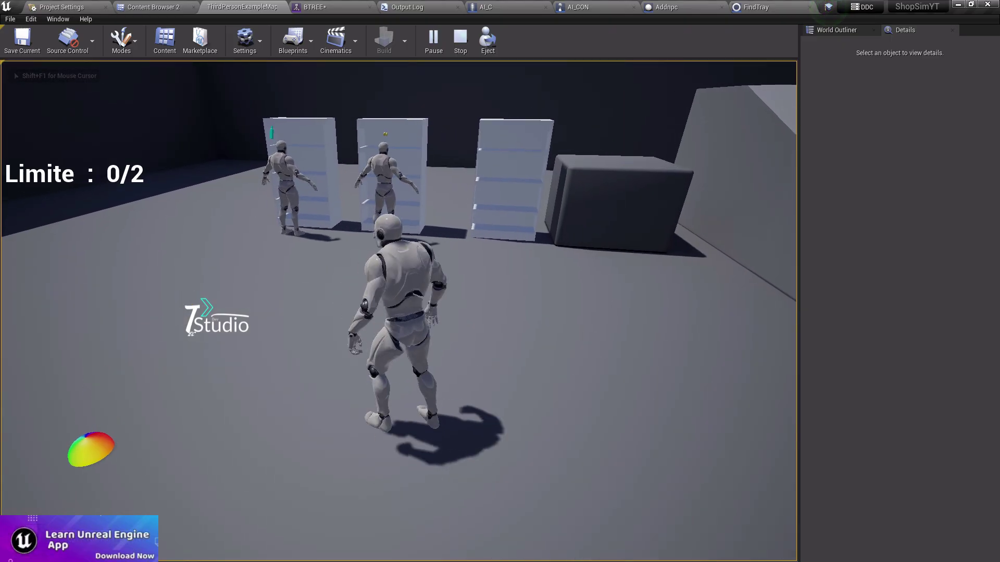
key("w")
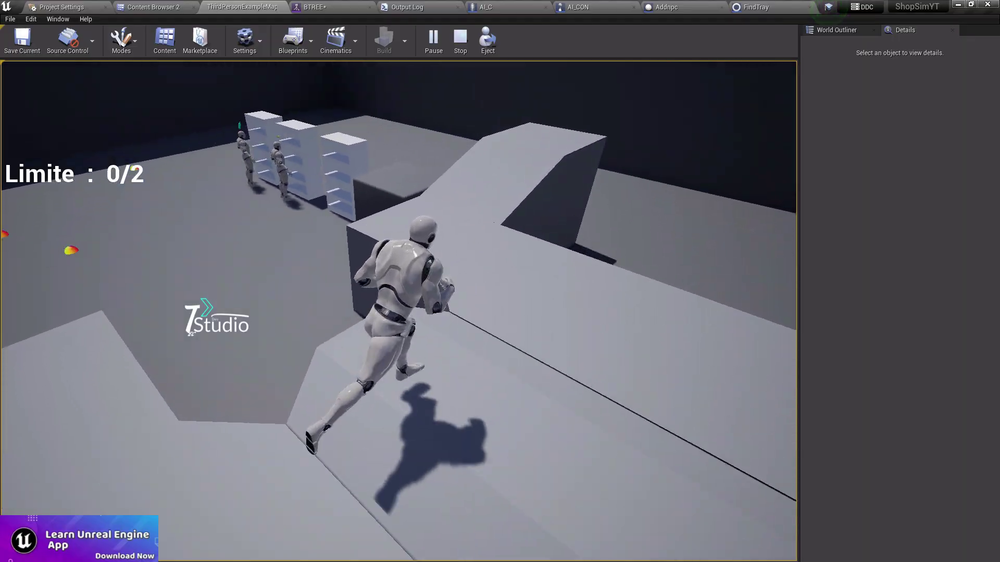
key("w")
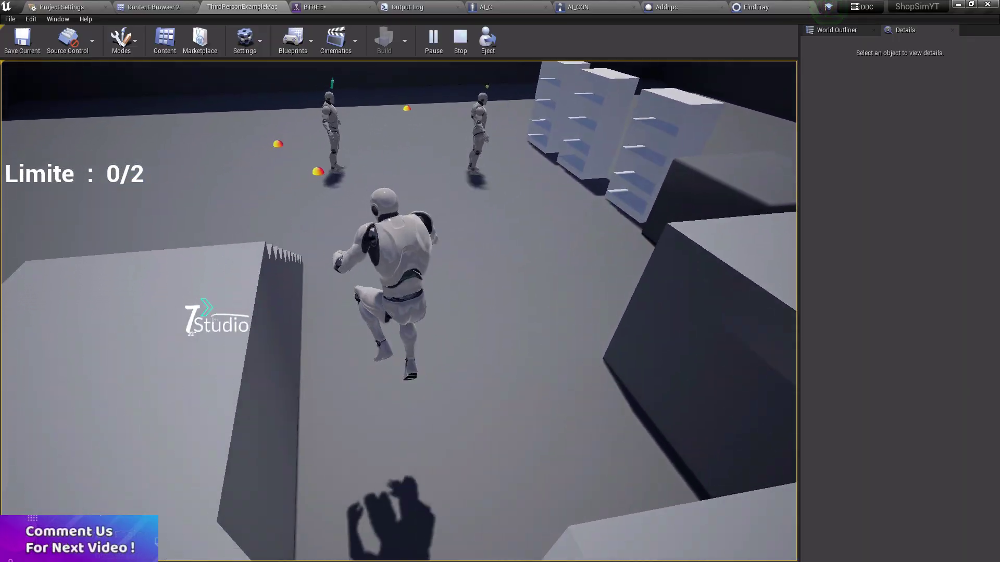
key("w")
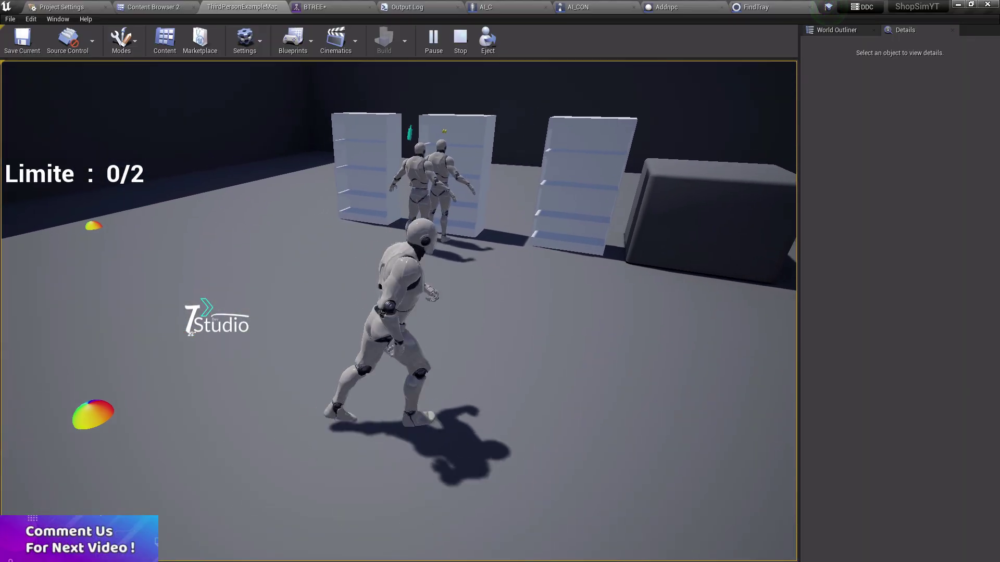
key("w")
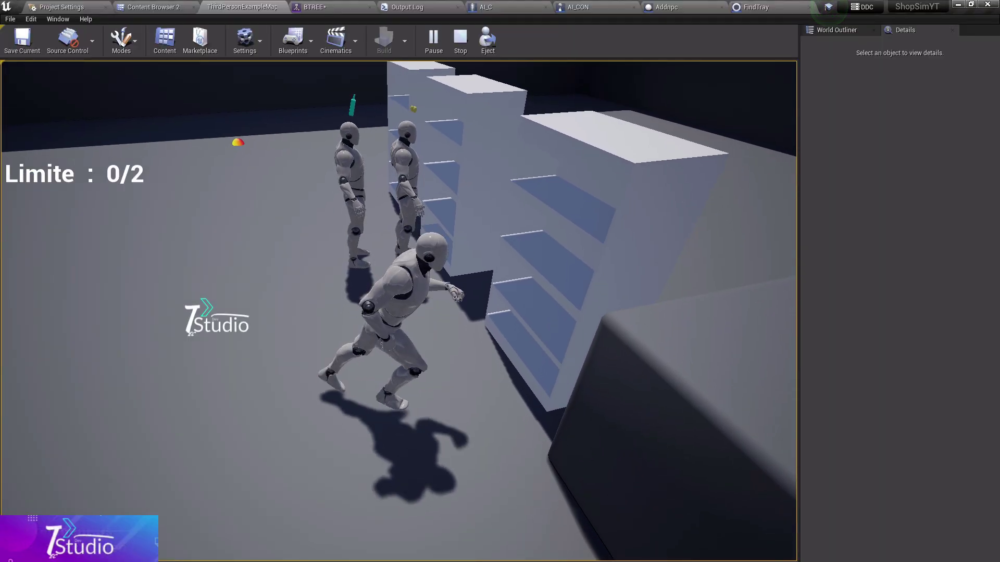
key("w")
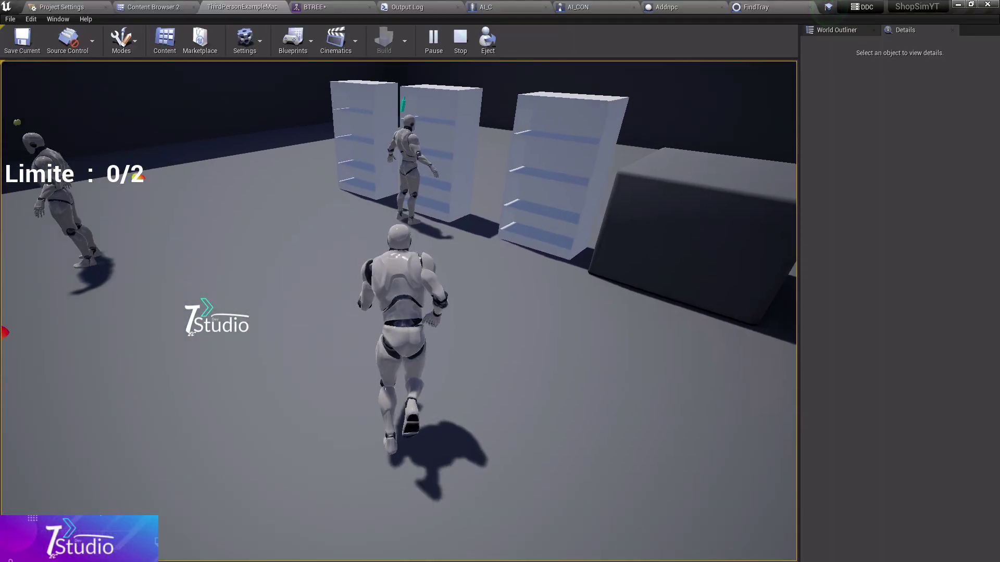
key("w")
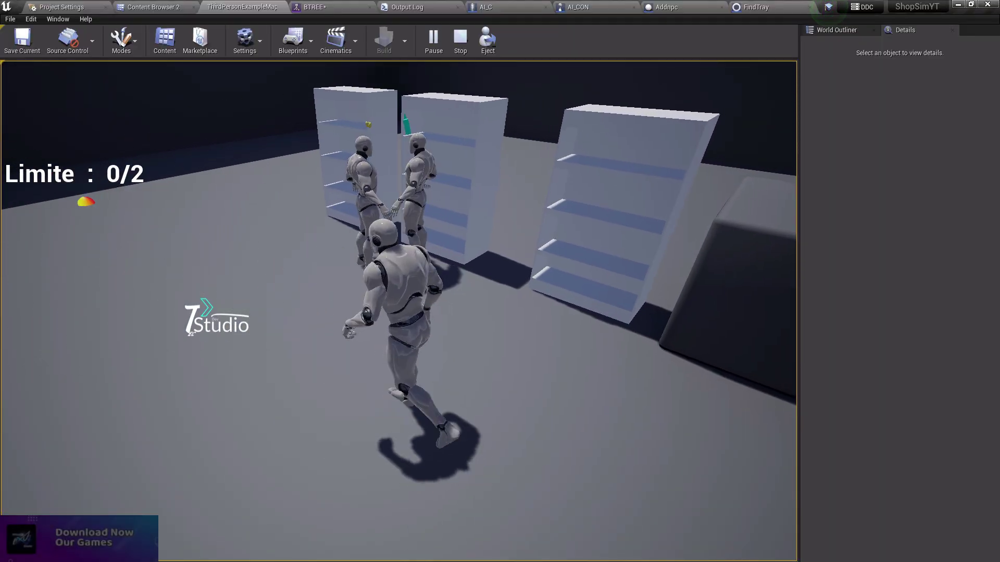
key("w")
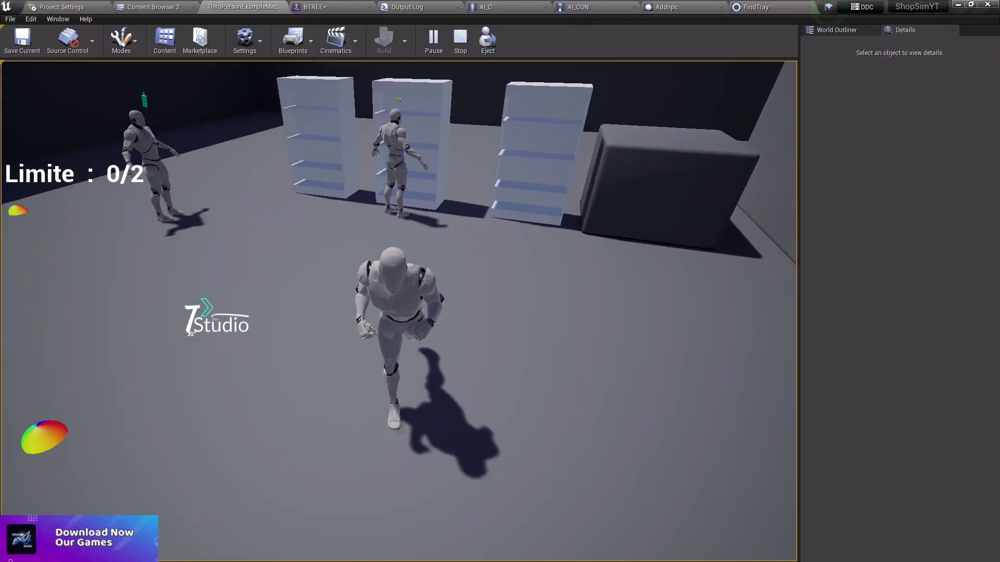
key("Escape")
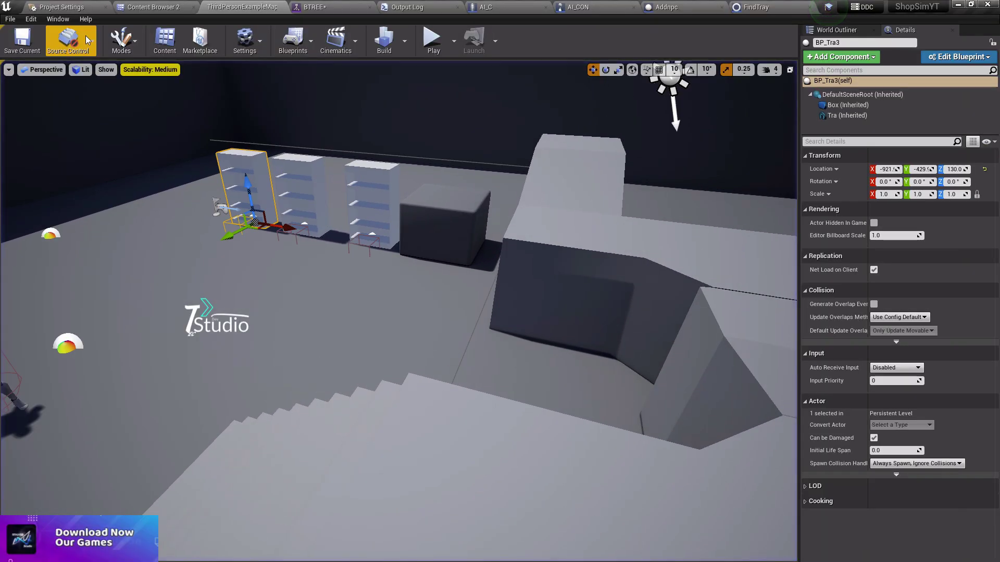
- Select the middle shelf BP_Tra2 and open the BP_Tra blueprint from the Tra folder
left_click(10, 19)
left_click(46, 97)
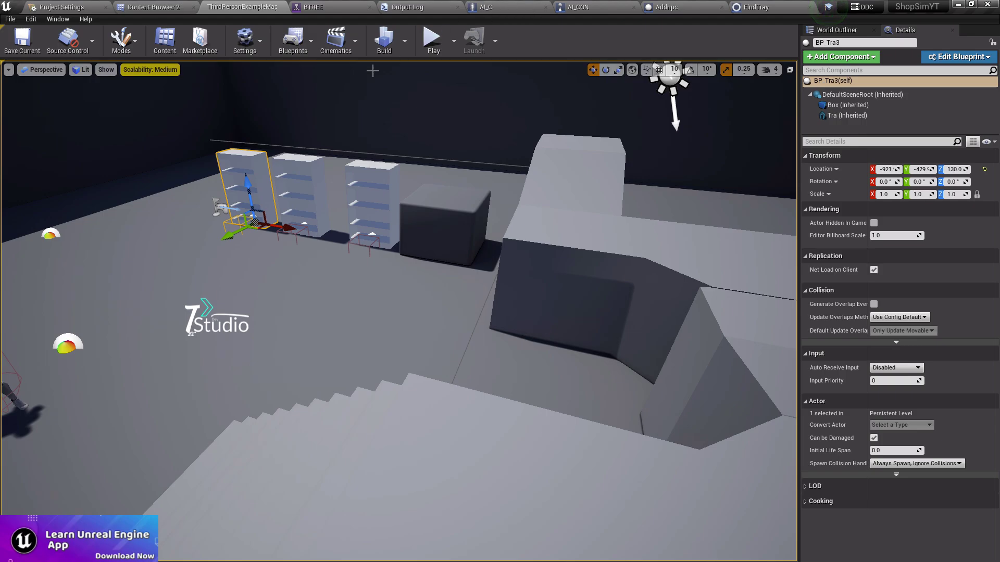
left_click(311, 172)
key("ctrl+b")
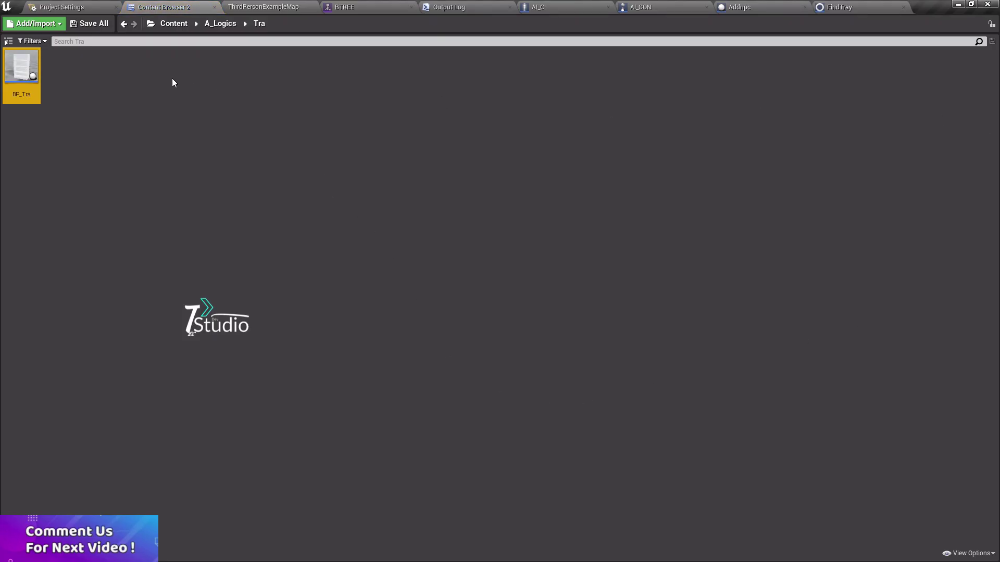
double_click(6, 75)
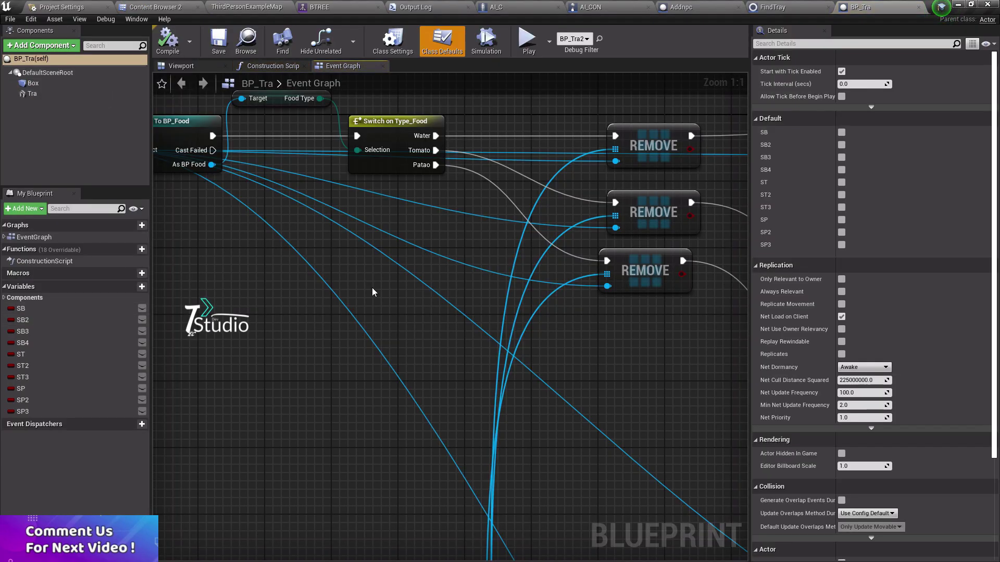
- Pan and zoom through BP_Tra's Event Graph reviewing the Attach, Cast To BP_Food, Switch and Branch nodes
scroll(290, 292, "down", 5)
right_click_drag(476, 329, 272, 225)
scroll(381, 216, "up", 2)
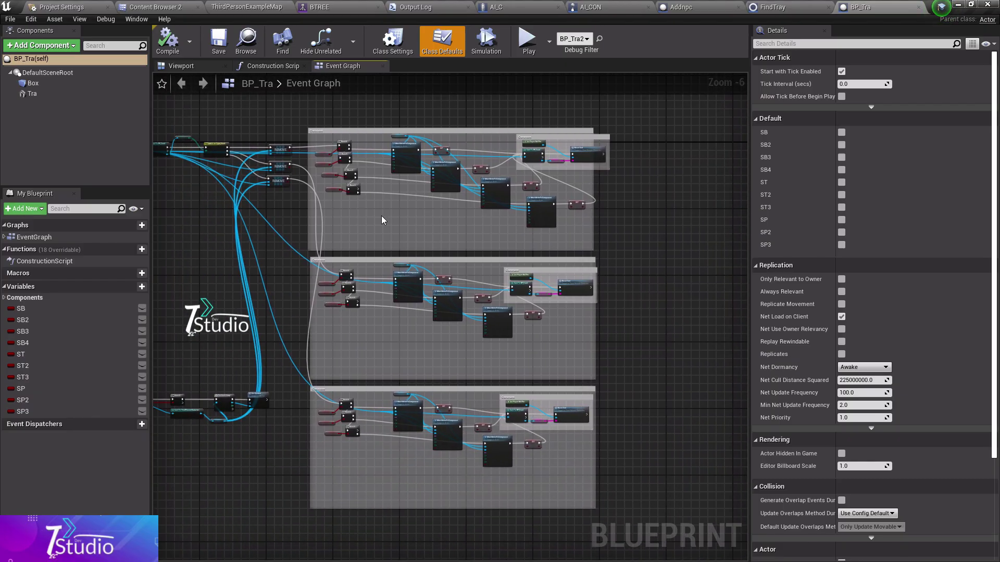
scroll(381, 215, "up", 2)
scroll(407, 213, "up", 1)
mouse_move(407, 213)
right_mouse_down()
mouse_move(383, 265)
mouse_move(579, 162)
right_mouse_up()
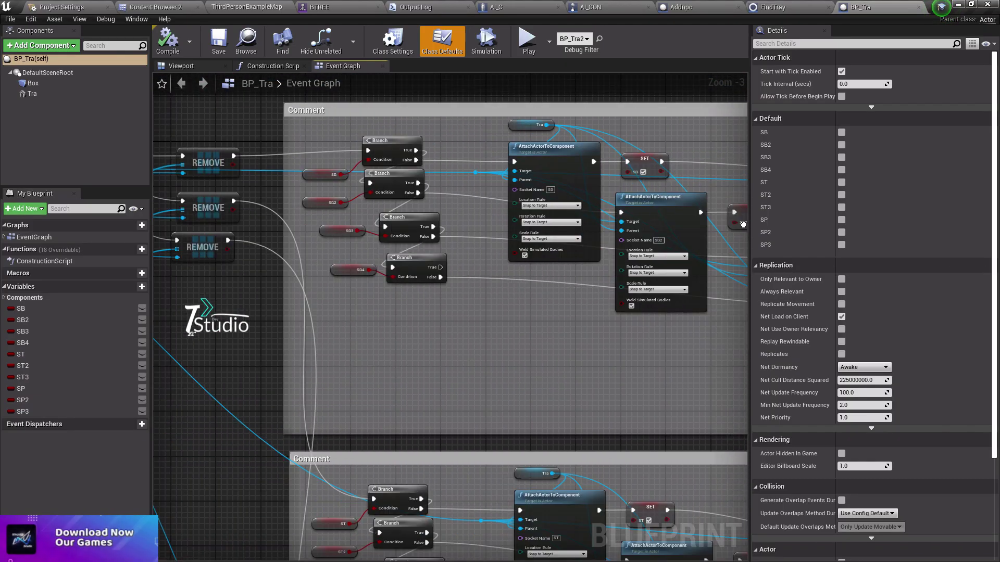
right_click_drag(412, 142, 906, 221)
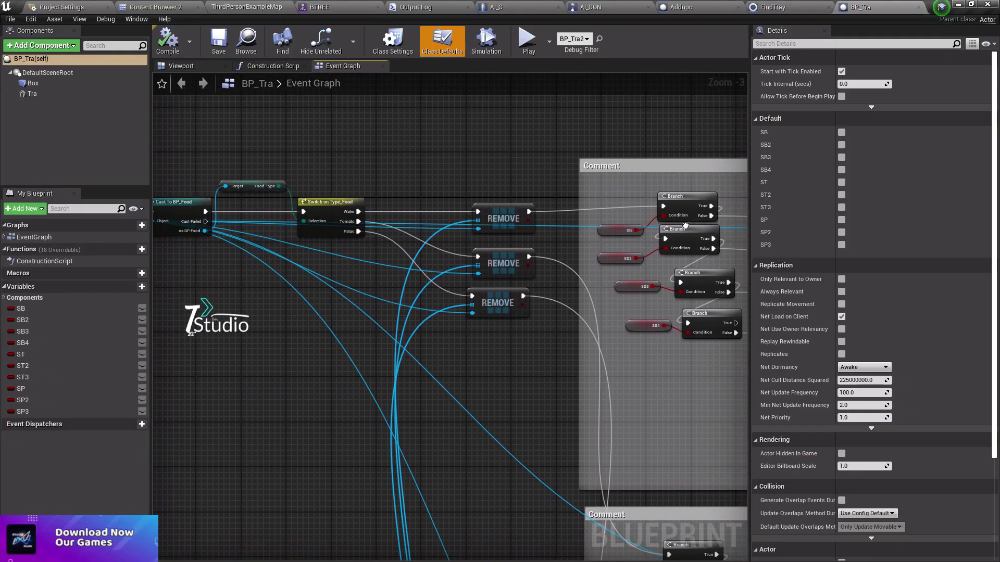
right_click_drag(625, 260, 156, 218)
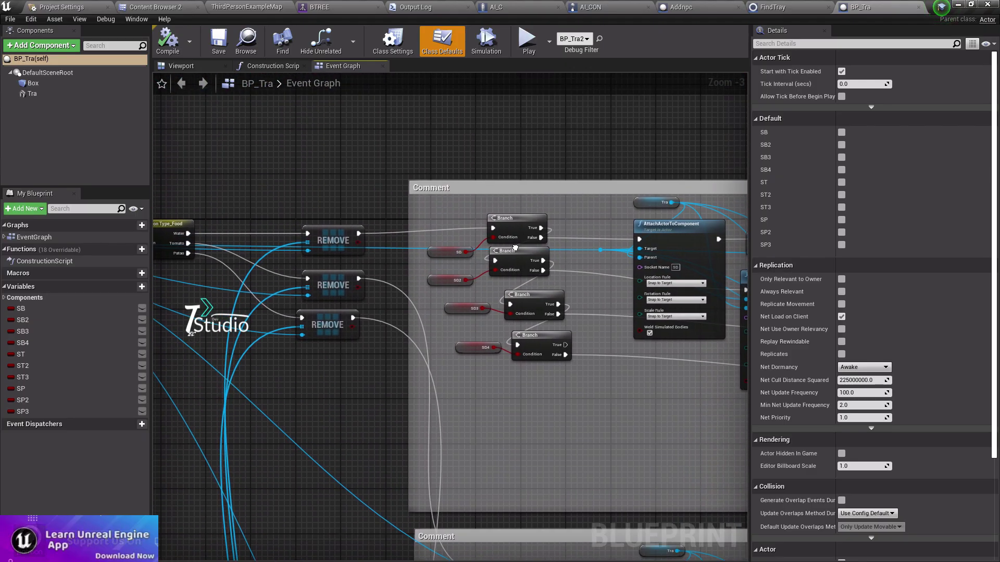
right_click_drag(213, 183, 295, 103)
right_click_drag(527, 257, 437, 53)
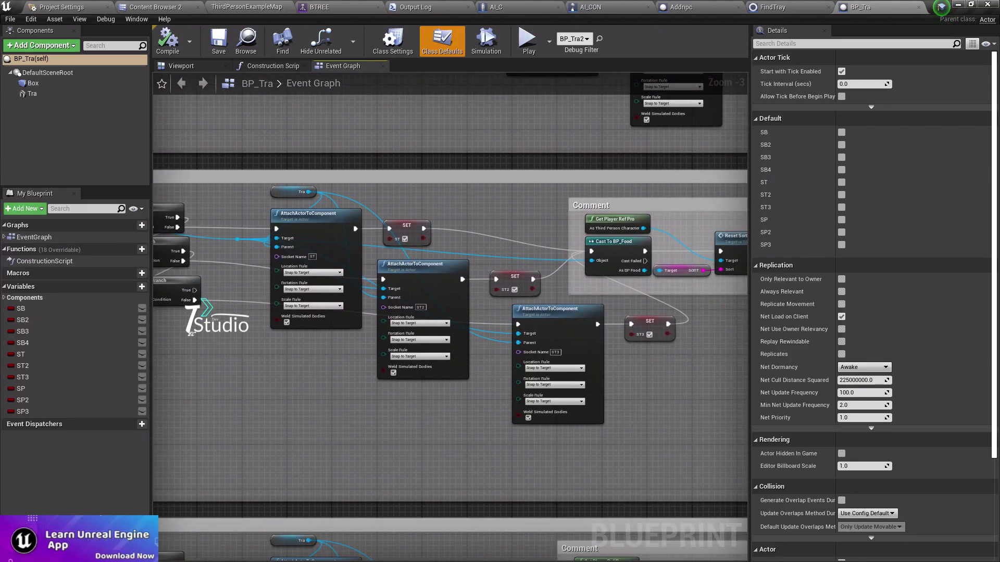
right_click_drag(509, 297, 352, 283)
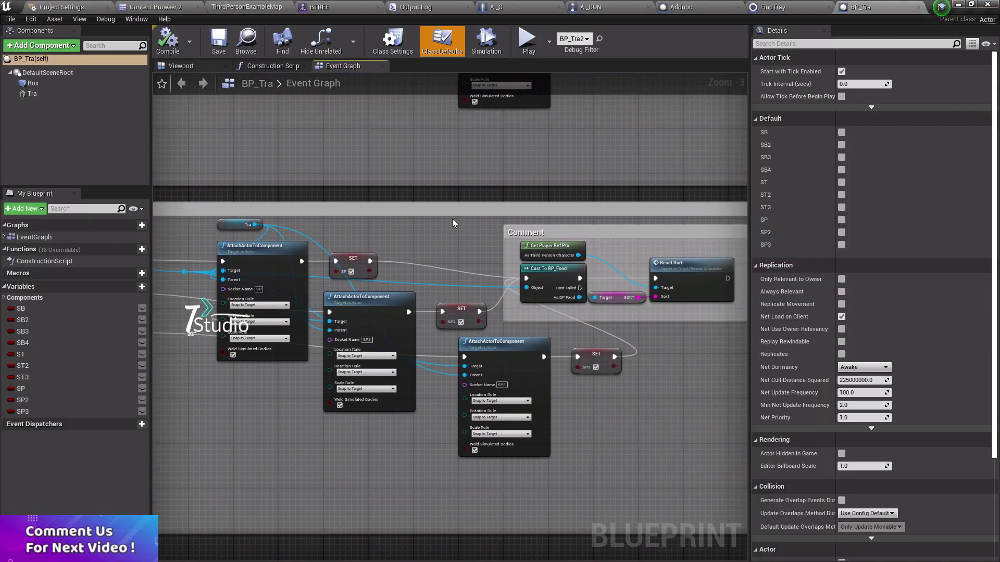
scroll(453, 223, "down", 2)
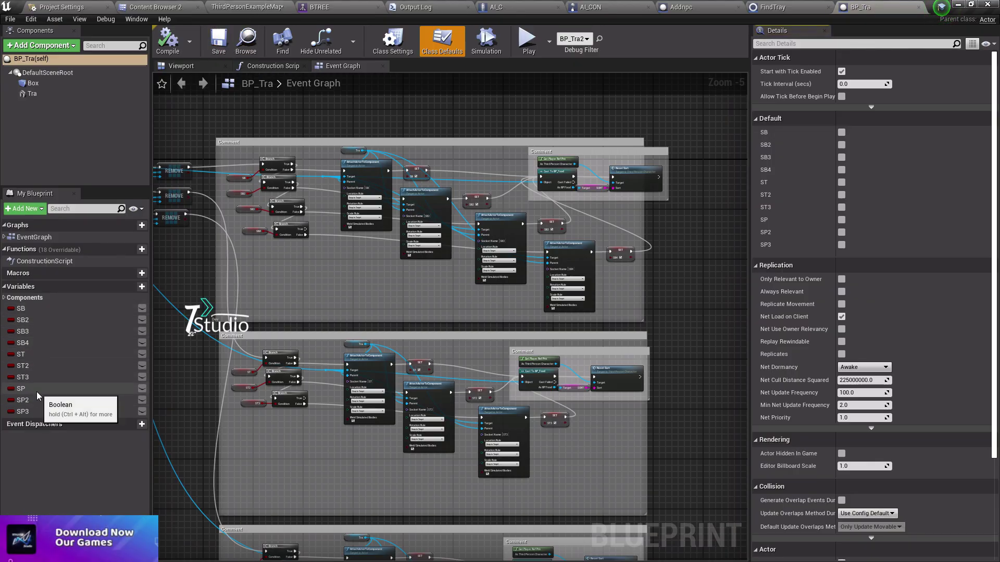
- Inspect the SB, ST and SP variables' properties, then move to AI_CON's graph
left_click(38, 313)
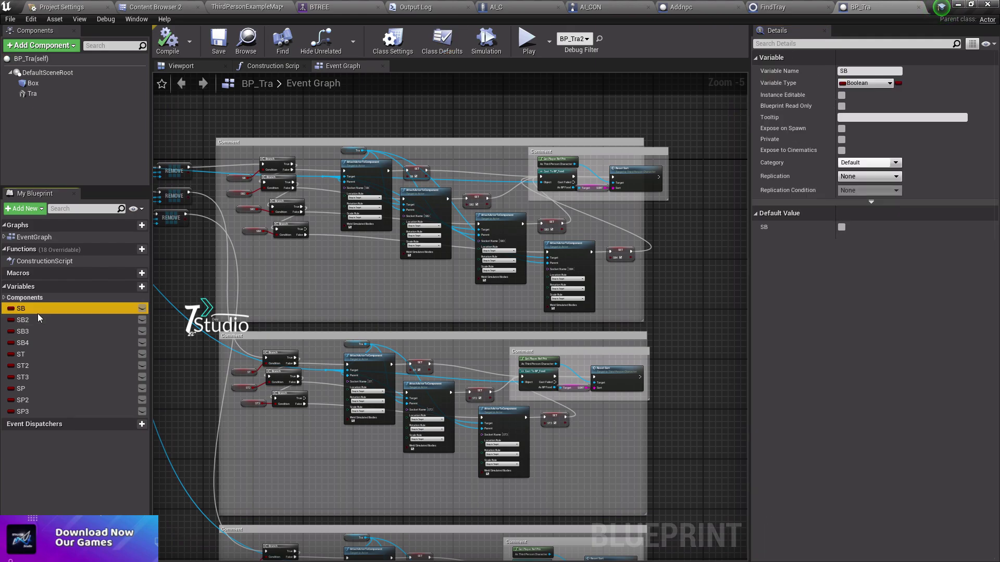
left_click(34, 358)
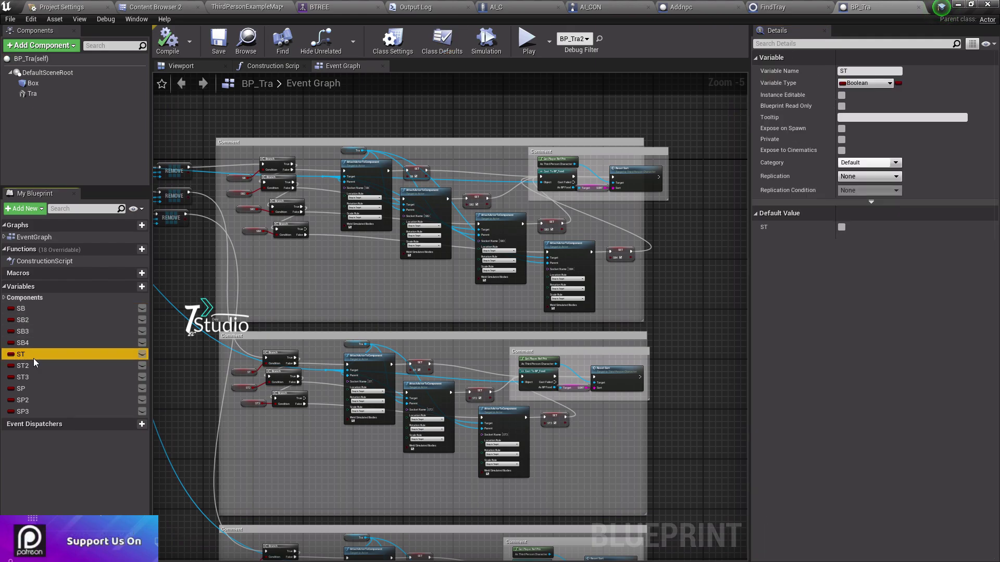
left_click(28, 388)
right_click_drag(344, 313, 372, 316)
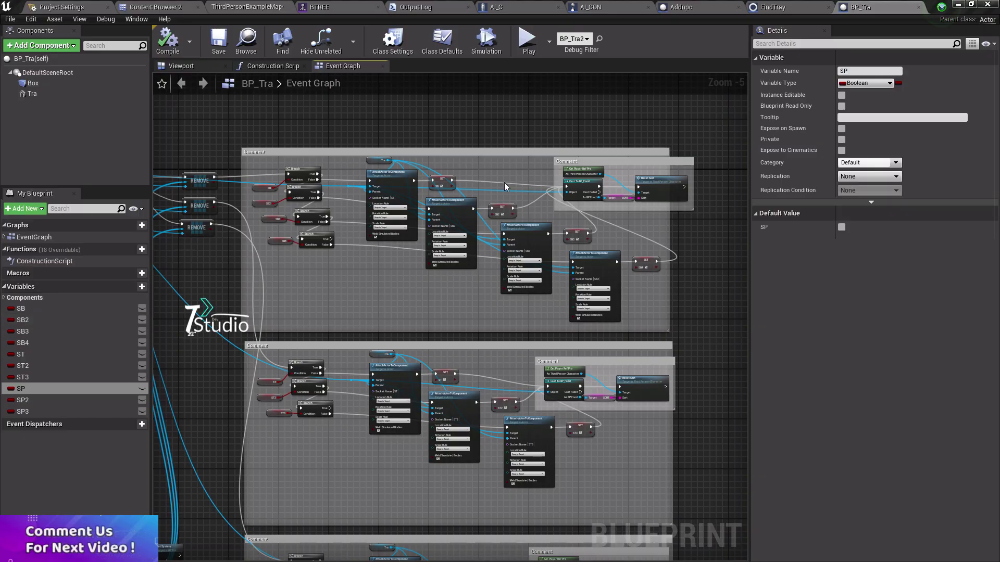
left_click(505, 9)
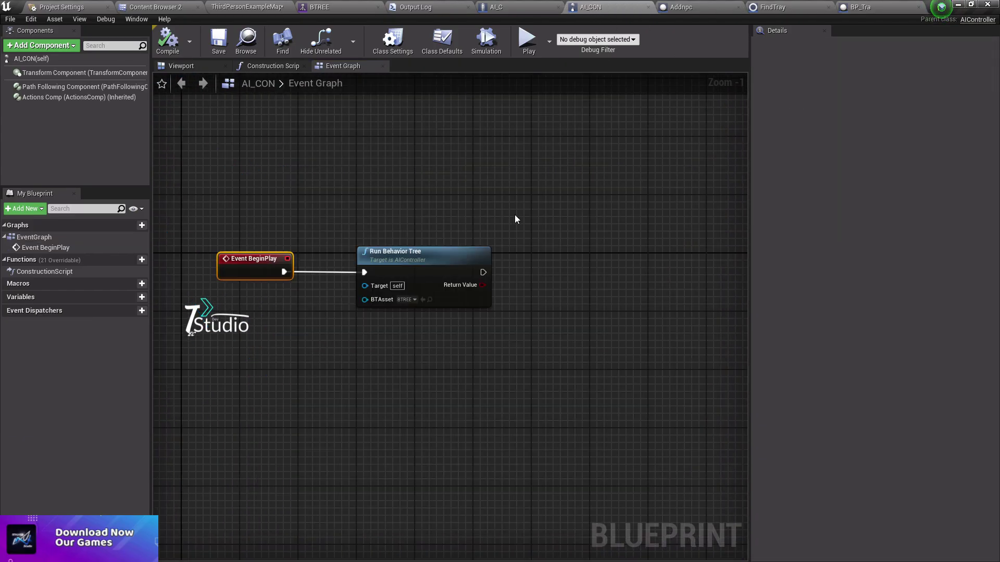
- Review AI_C's Find Tray block, then go to the BTREE behavior tree
left_click(494, 7)
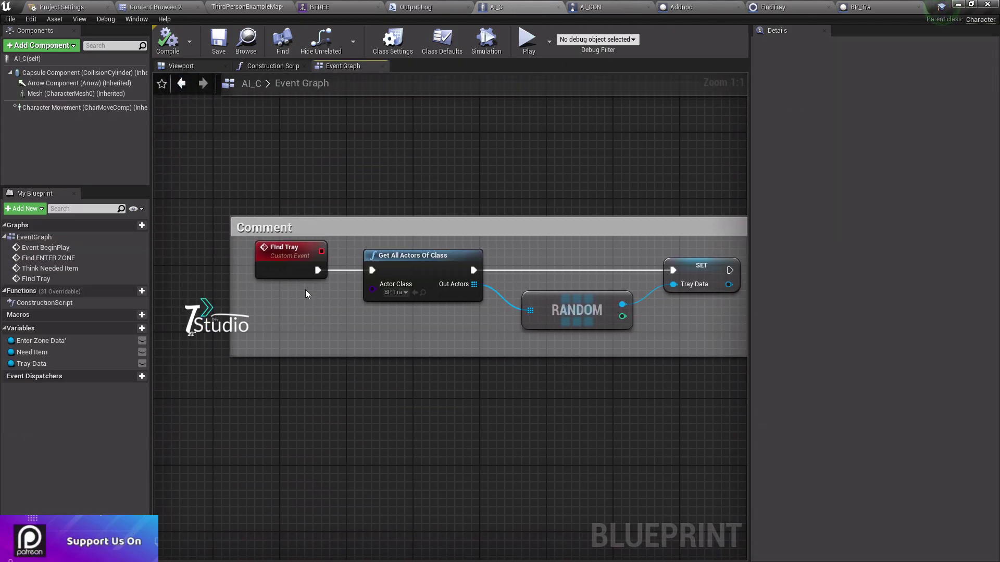
right_click_drag(358, 301, 316, 310)
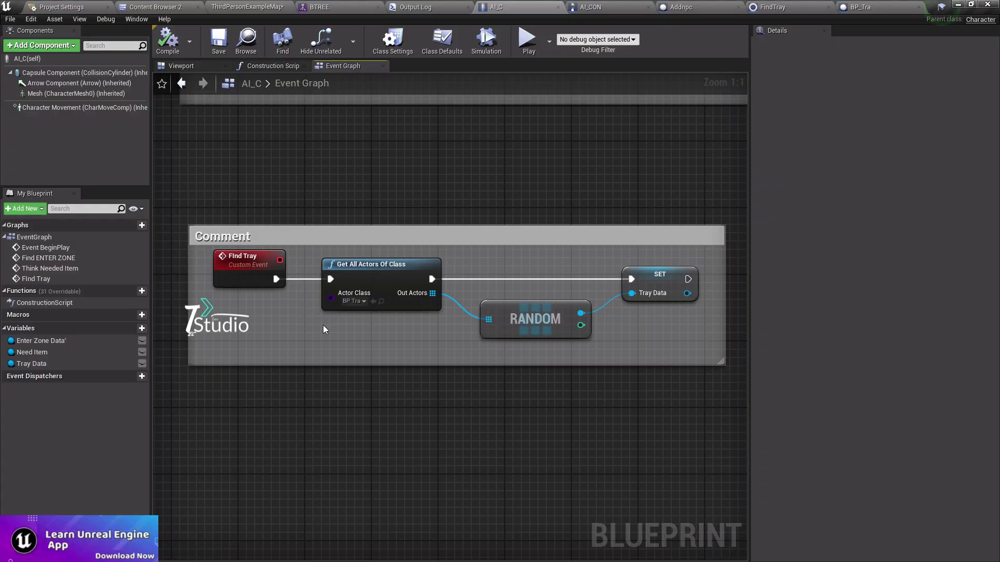
left_click(359, 4)
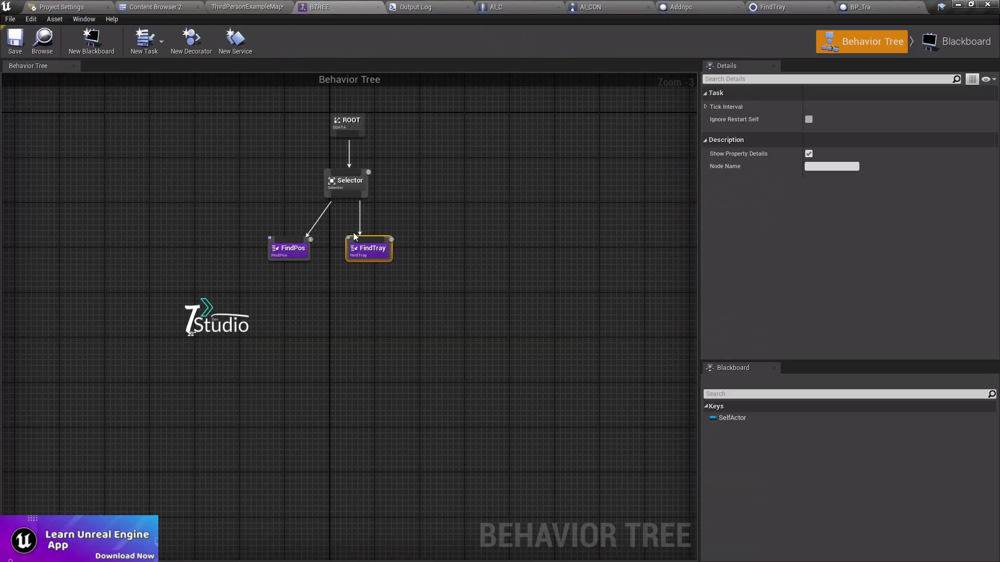
scroll(330, 250, "up", 2)
- In FindTray, move Random Float in Range down-left and add a reroute on the On Fail wire
double_click(393, 249)
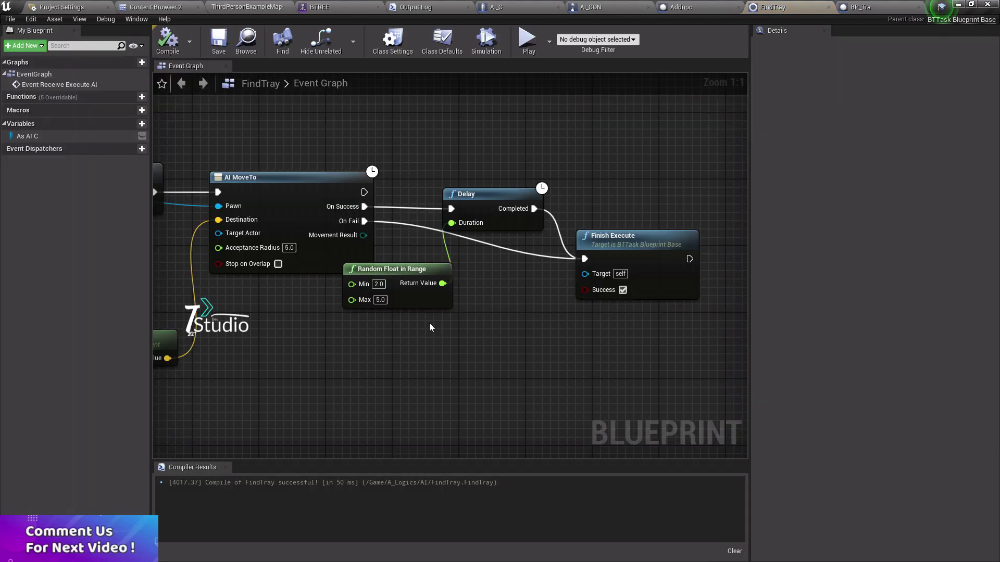
mouse_move(392, 305)
left_mouse_down()
mouse_move(383, 331)
mouse_move(326, 338)
left_mouse_up()
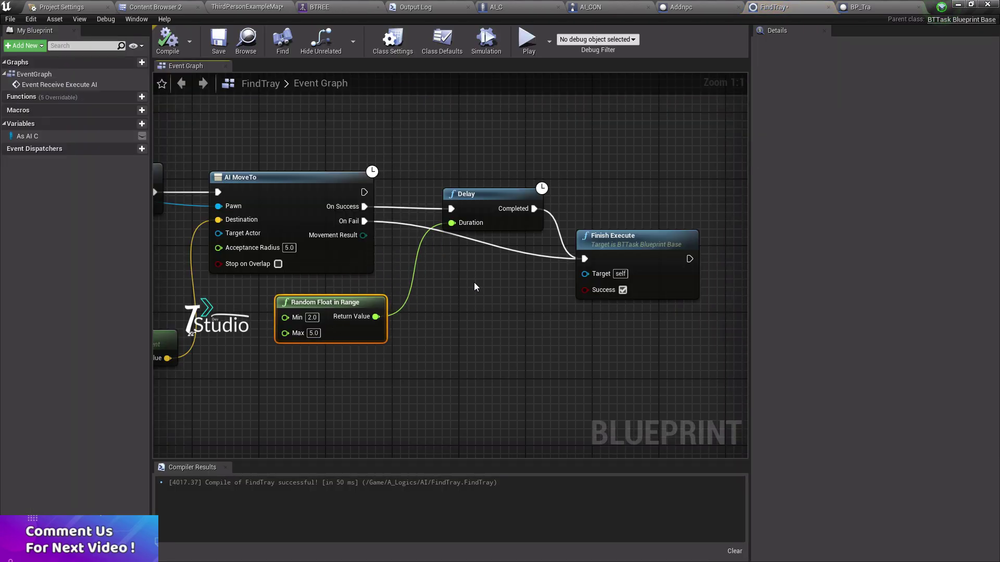
double_click(516, 249)
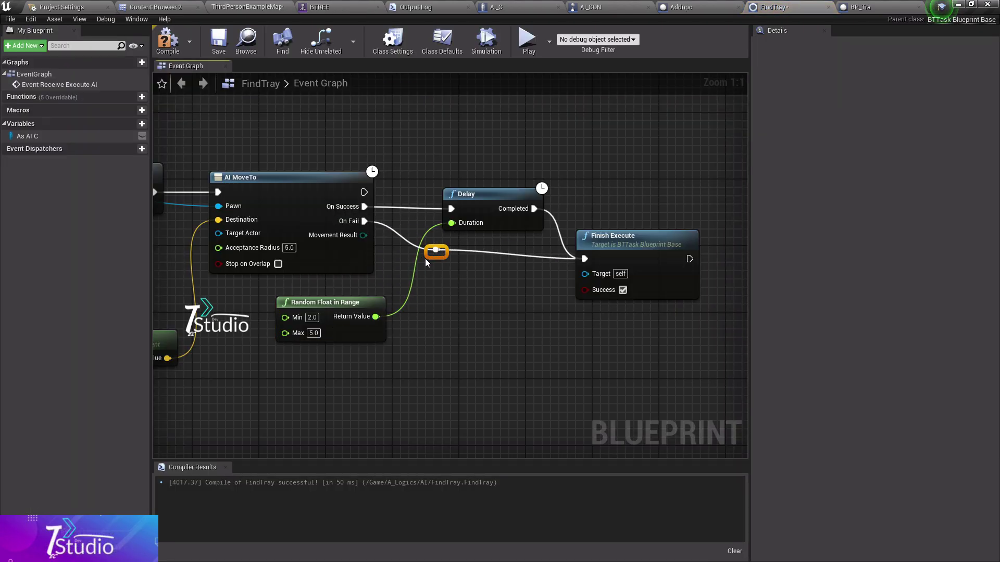
left_click(492, 7)
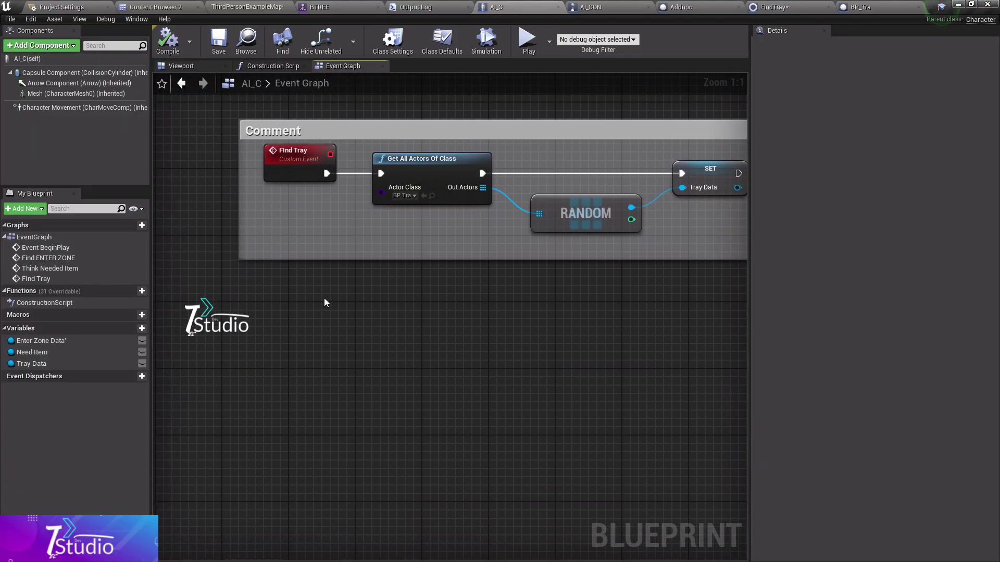
- Add a custom event named Grabe Tray Item to AI_C, then compile and save
right_click(279, 341)
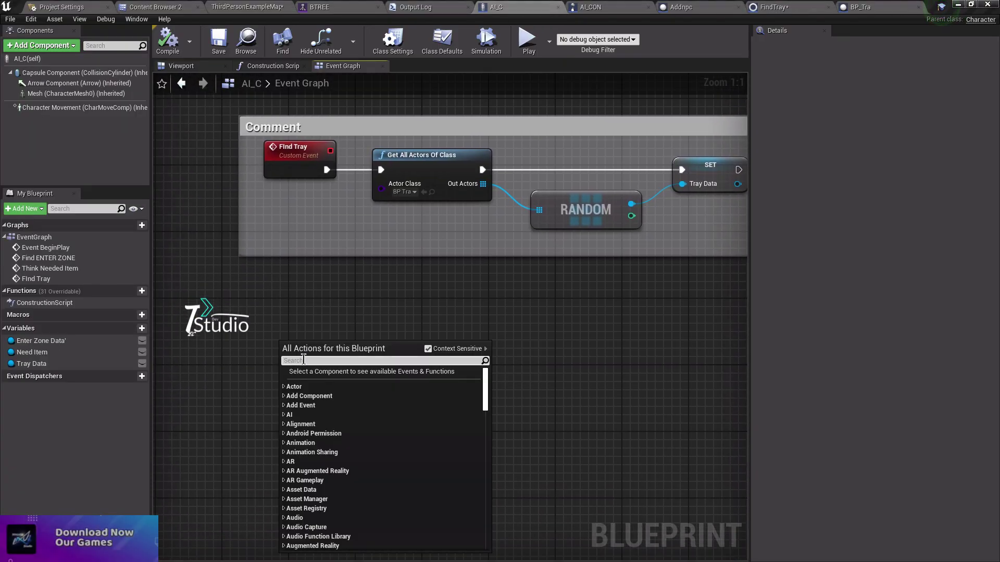
type("custom event")
key("Return")
type("Grabe Tray Item")
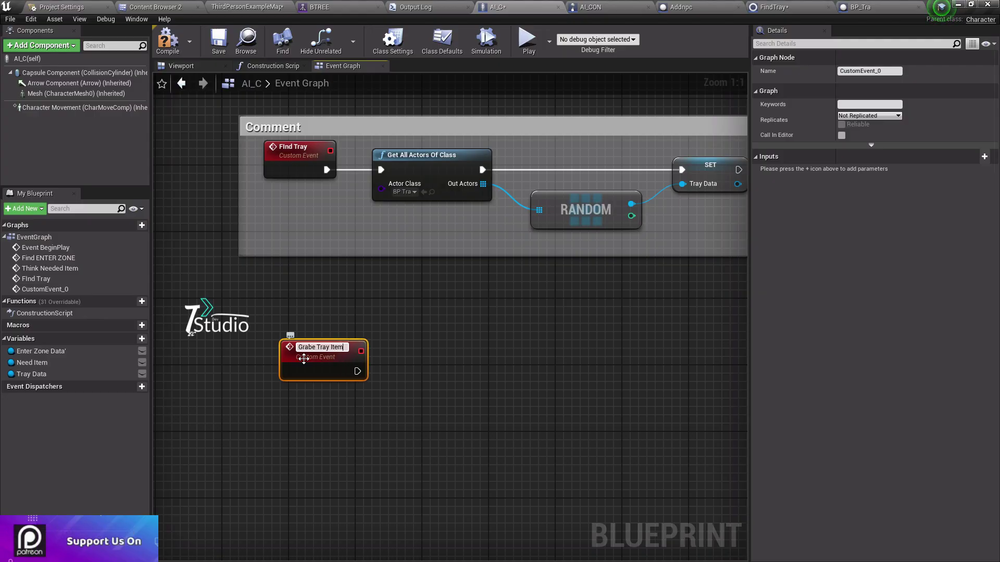
key("Return")
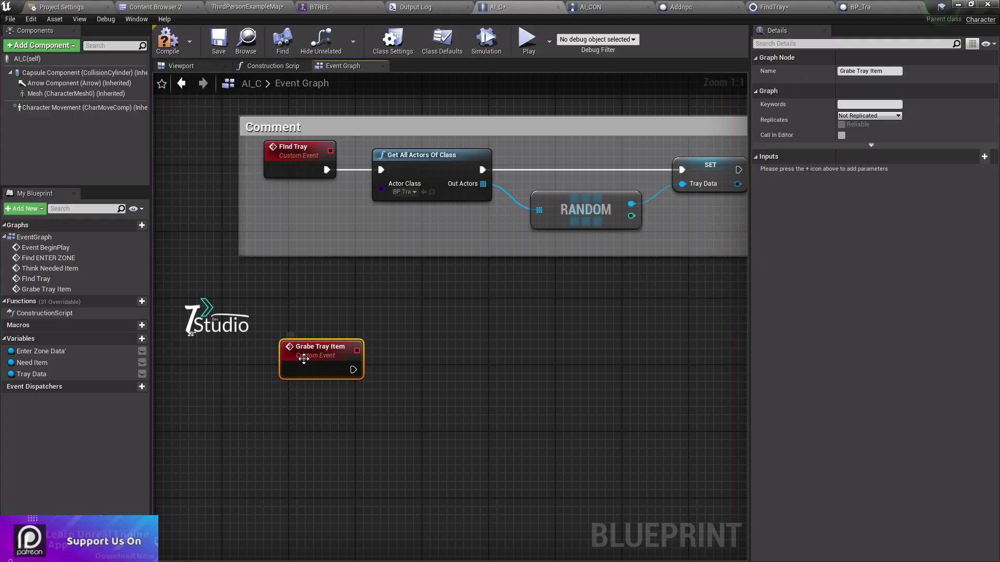
left_click_drag(354, 352, 337, 342)
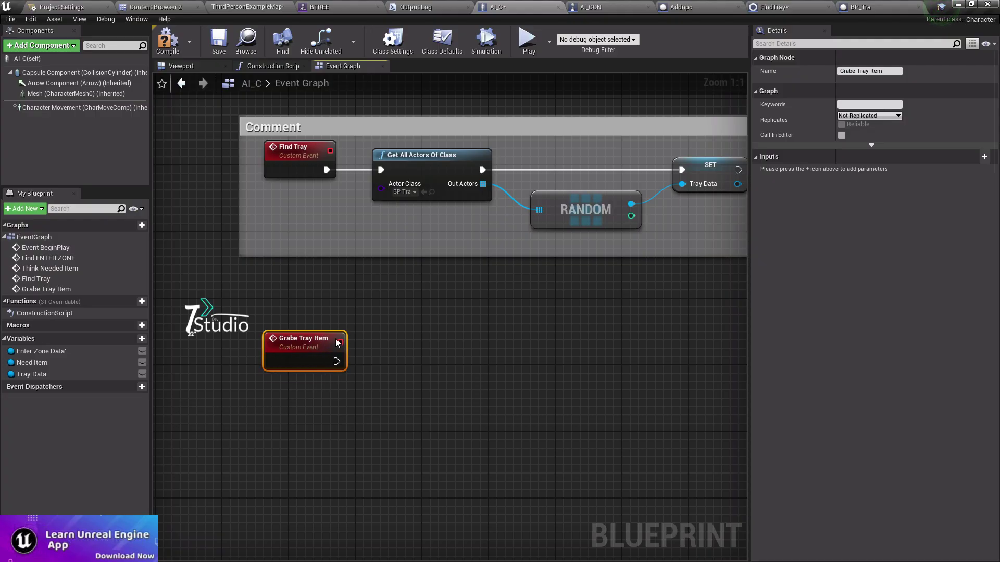
left_click(167, 41)
left_click(219, 41)
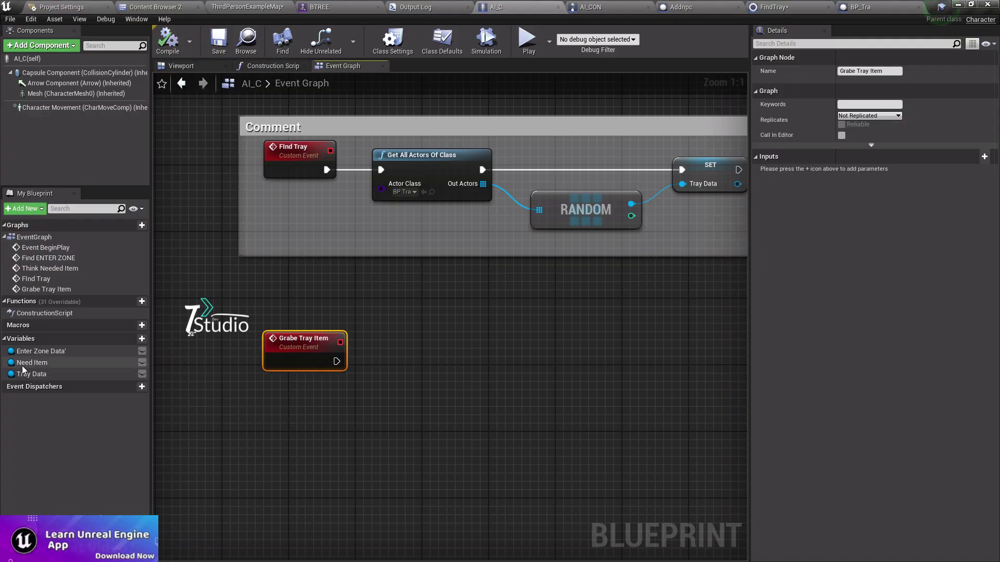
- Place Need Item and Tray Data getters beside the event, then orbit the level view
left_click_drag(22, 366, 335, 386)
left_click(296, 401)
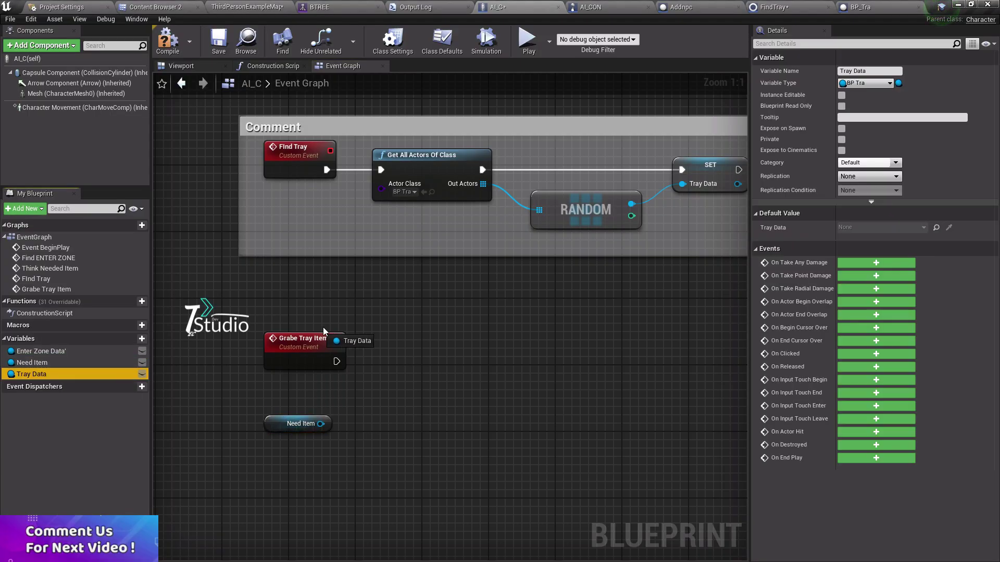
mouse_move(65, 376)
left_mouse_down()
mouse_move(294, 319)
mouse_move(432, 374)
left_mouse_up()
left_click(302, 316)
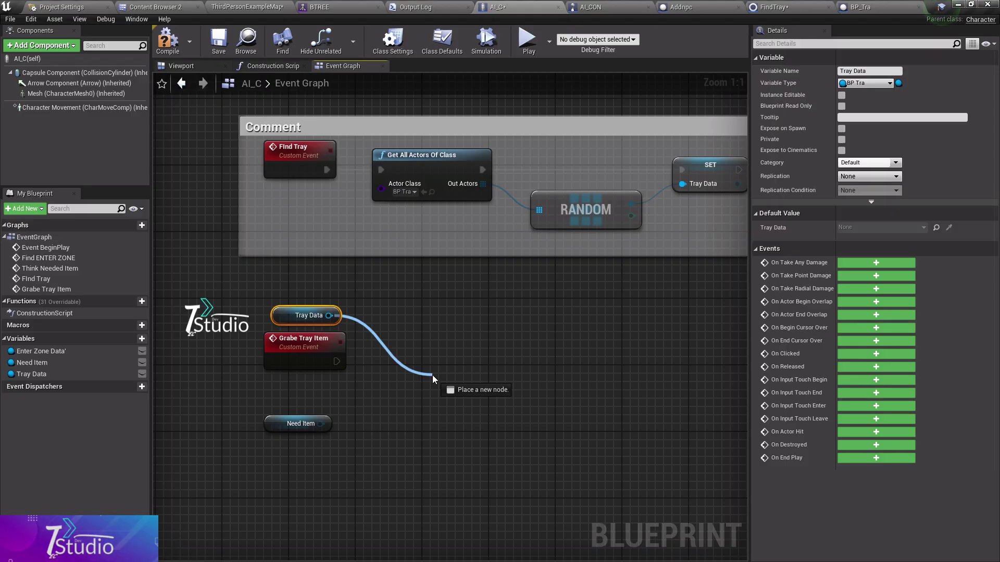
left_click(168, 41)
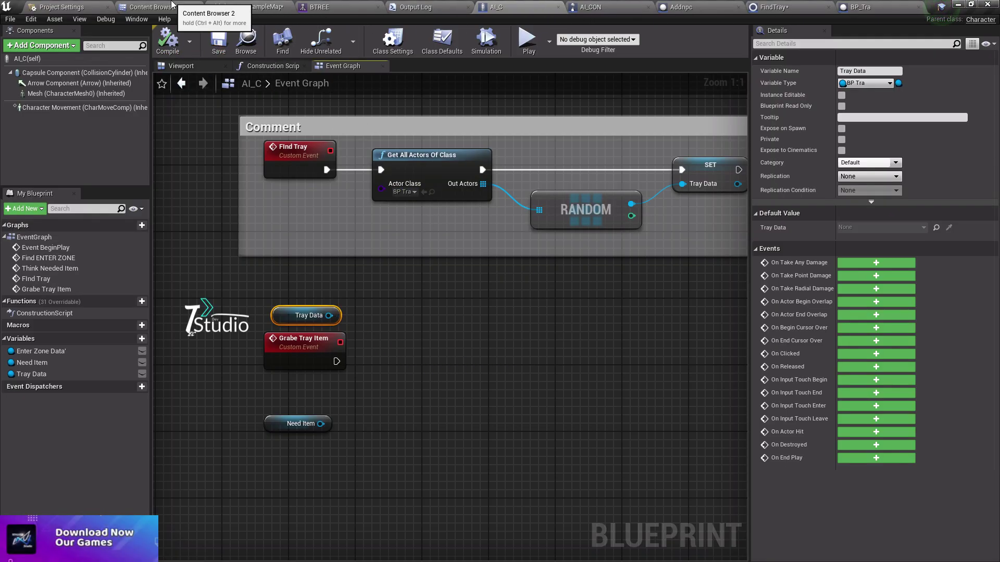
left_click(204, 6)
right_click_drag(438, 225, 702, 97)
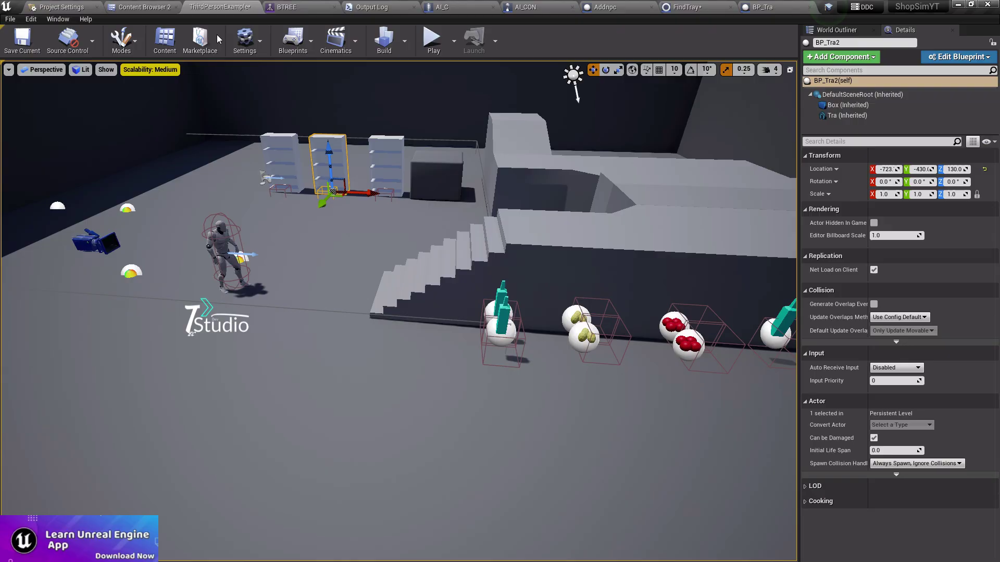
left_click(144, 7)
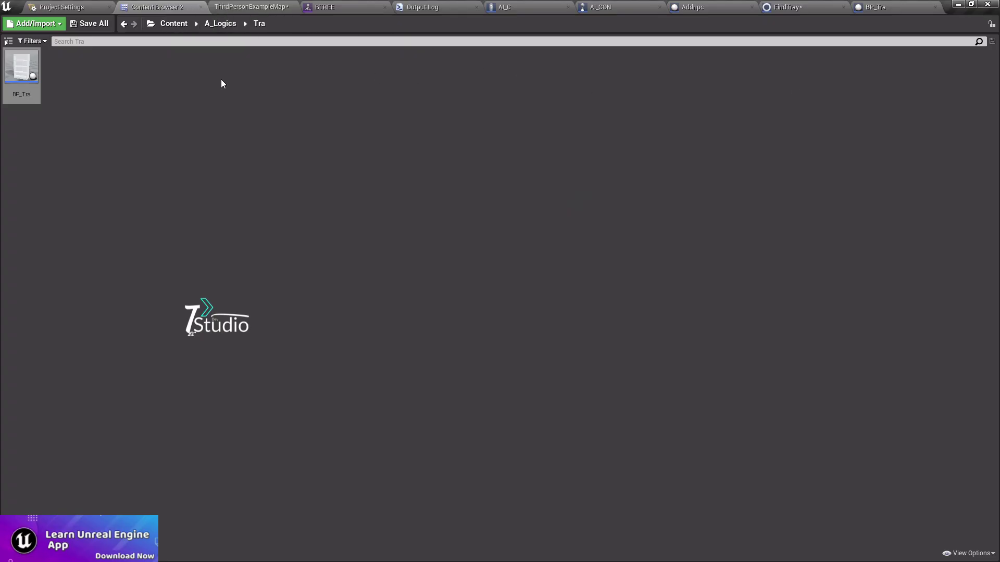
left_click(183, 24)
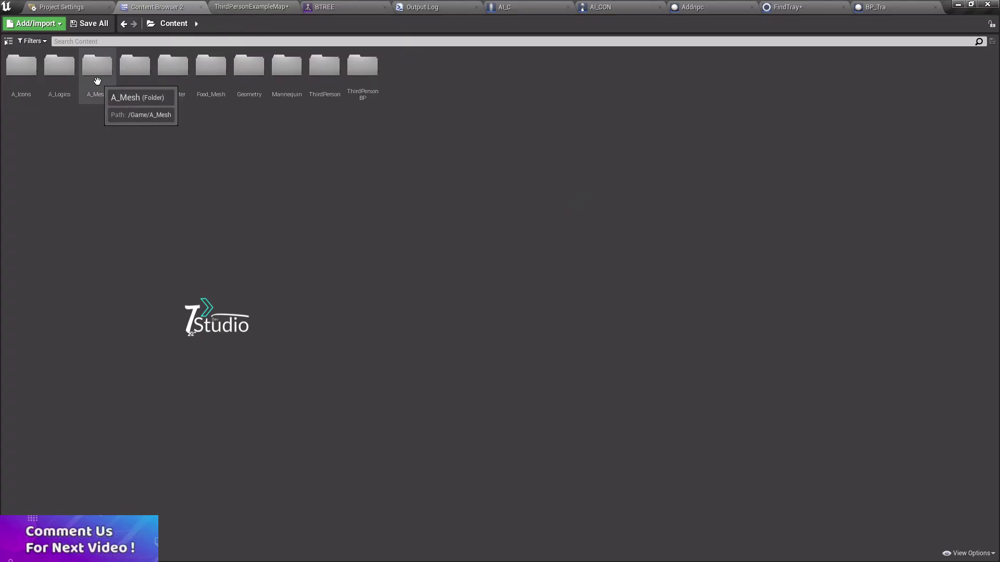
double_click(73, 81)
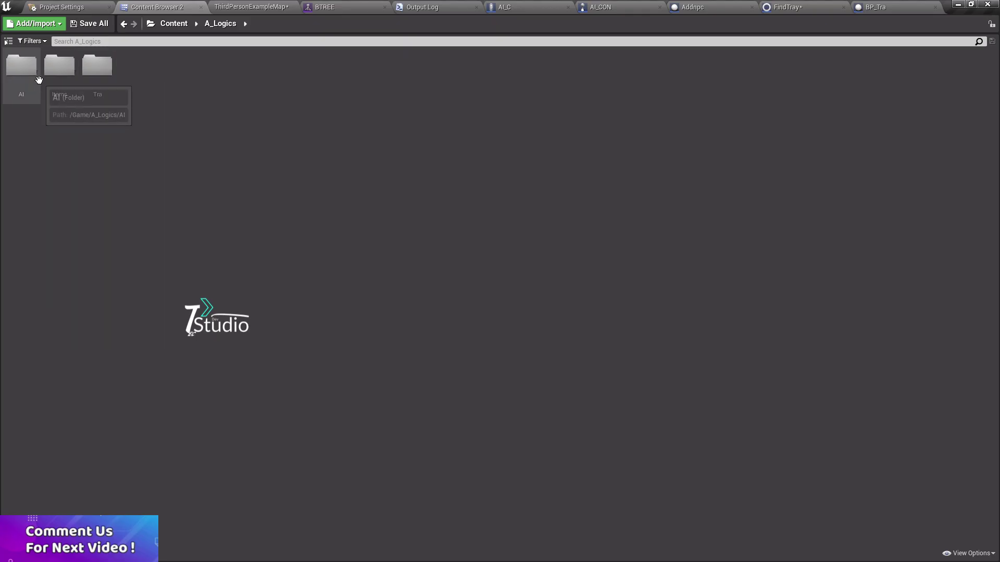
left_click(167, 25)
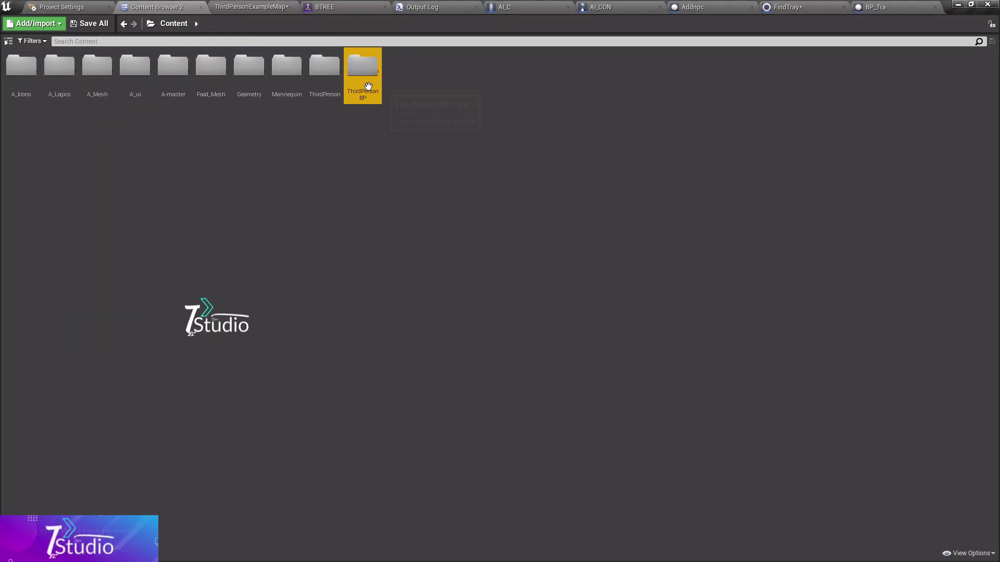
double_click(363, 67)
double_click(21, 67)
double_click(21, 70)
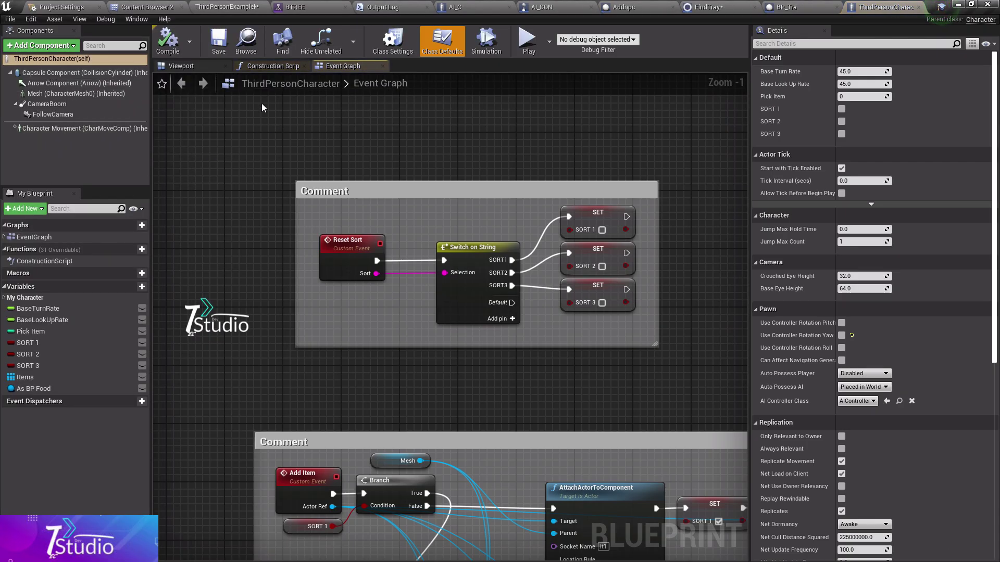
scroll(249, 130, "down", 3)
right_click_drag(577, 401, 259, 240)
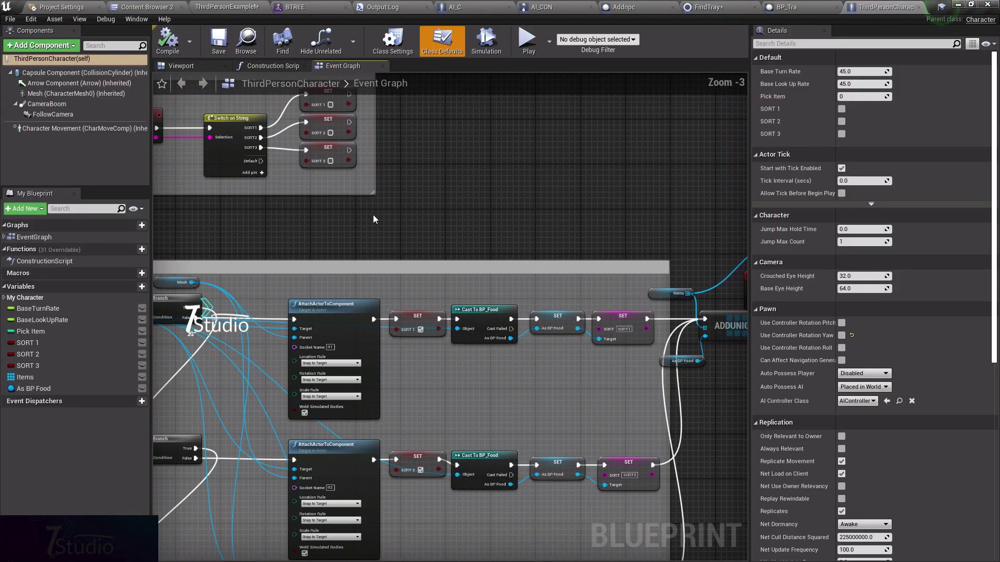
scroll(393, 298, "up", 3)
right_click_drag(392, 298, 492, 281)
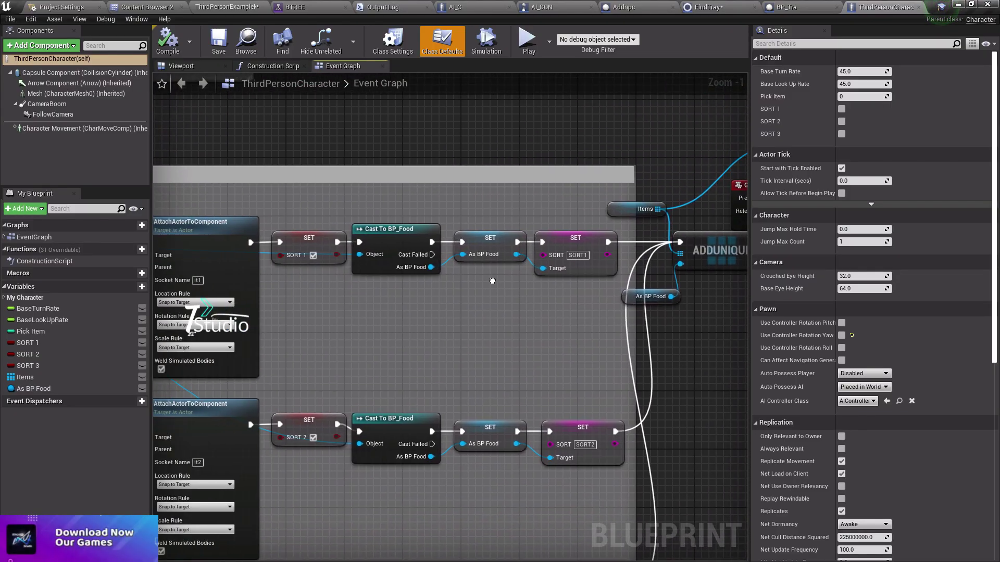
scroll(490, 267, "down", 2)
mouse_move(358, 244)
right_mouse_down()
mouse_move(427, 324)
mouse_move(718, 161)
right_mouse_up()
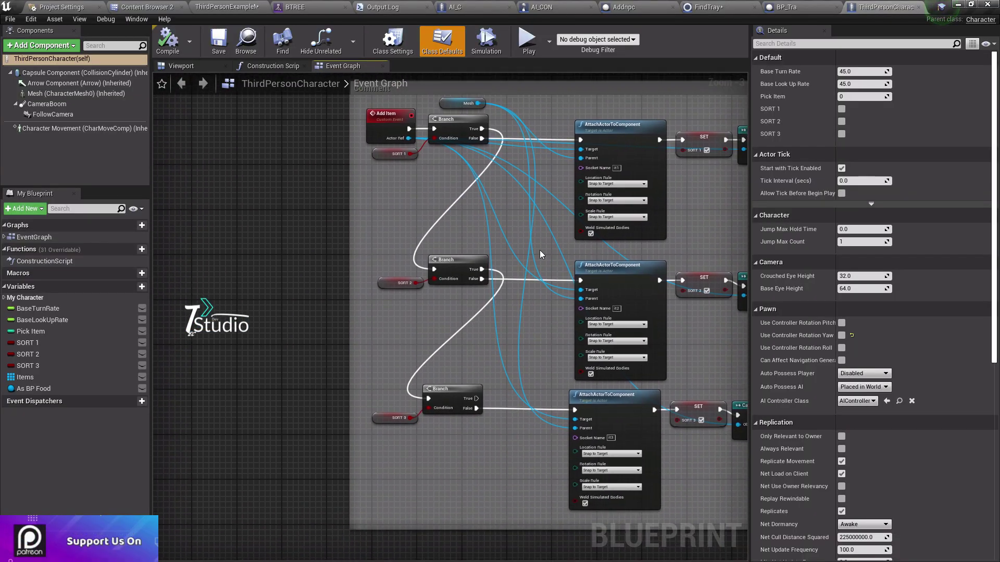
right_click_drag(540, 254, 402, 168)
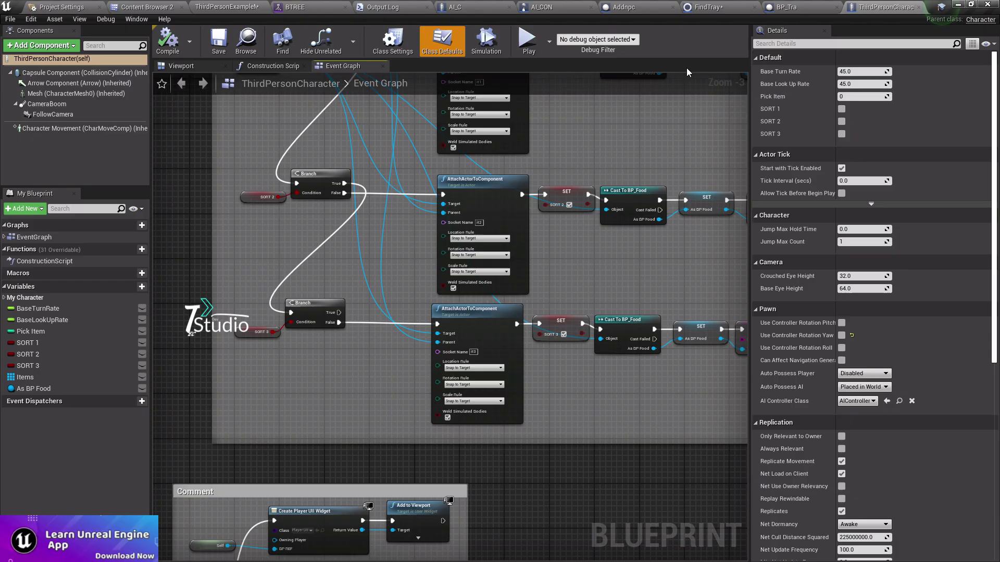
- Switch to the BP_Tra blueprint and select its Box collision component
left_click(795, 8)
left_click(181, 66)
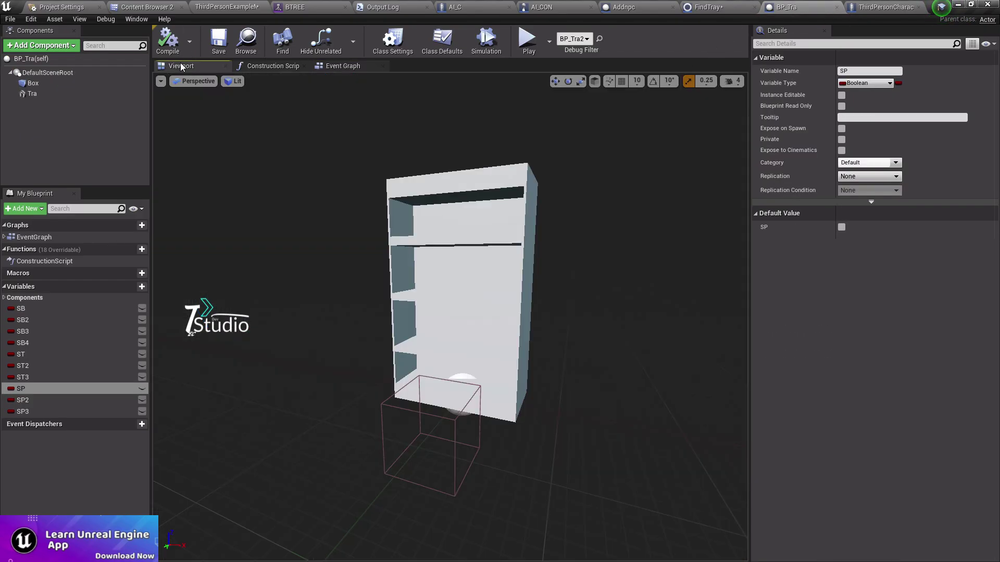
left_click(449, 417)
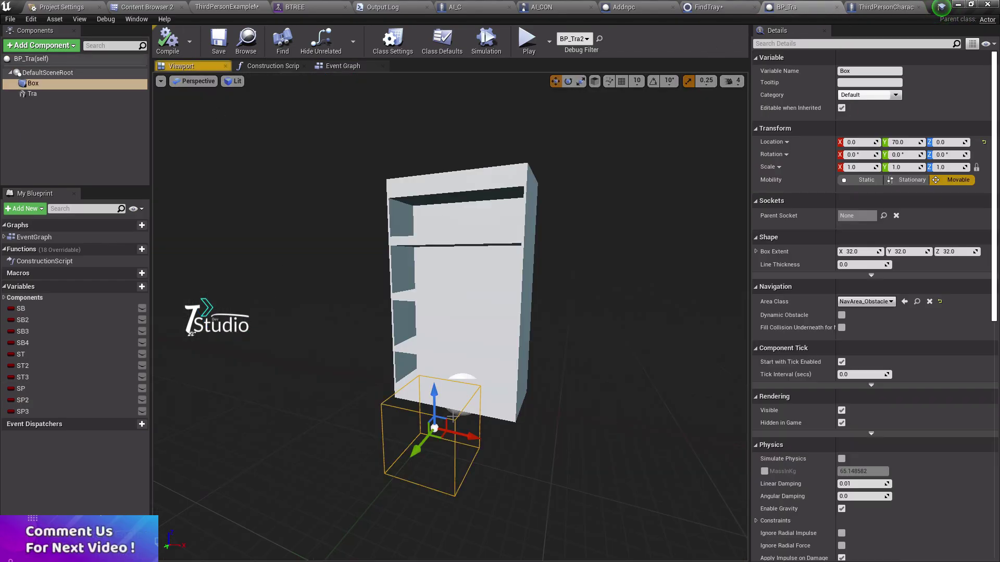
left_click_drag(989, 195, 946, 492)
- Open BP_Tra's event graph and pan across the REMOVE, attach, SET and Branch nodes
left_click(870, 320)
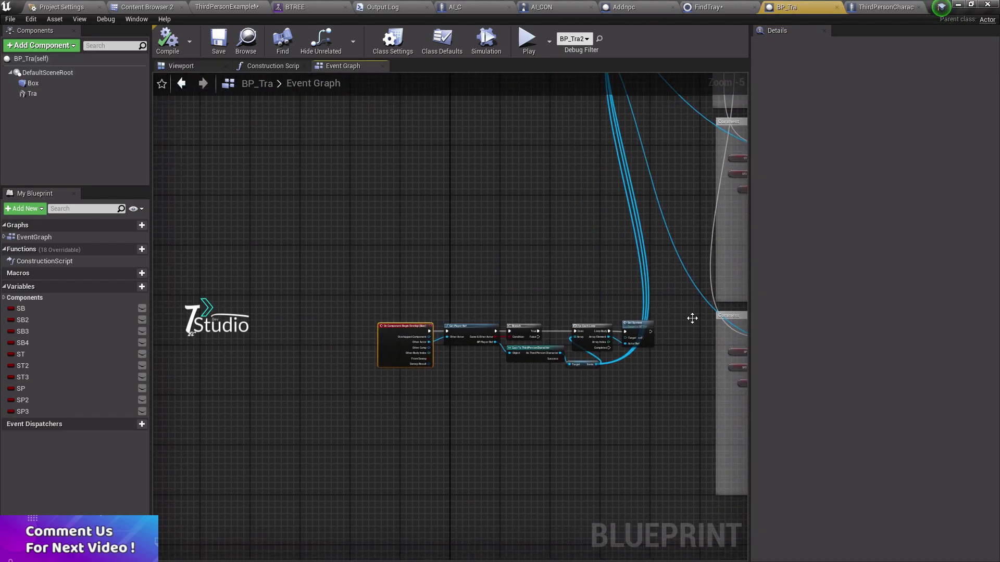
right_click_drag(294, 374, 332, 522)
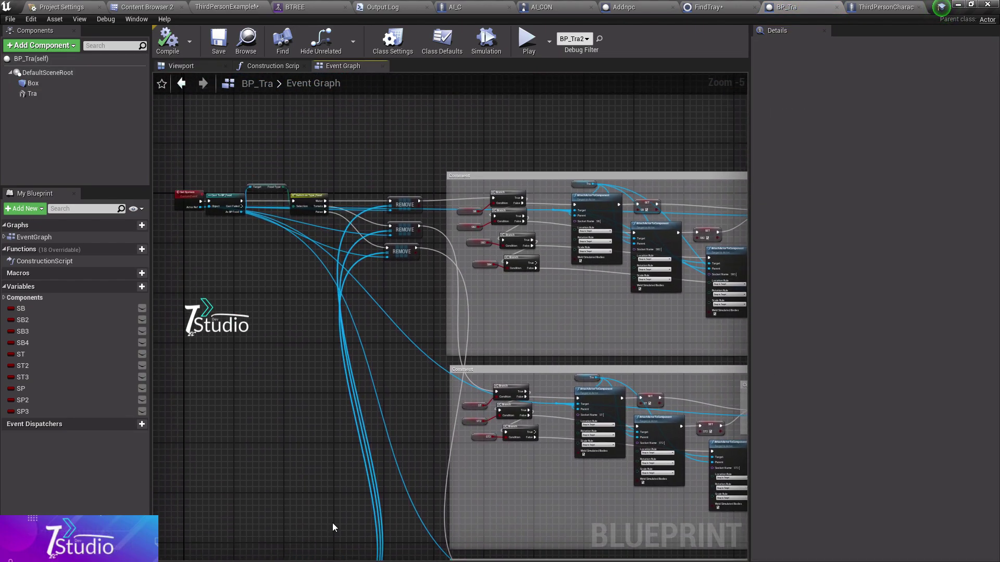
scroll(418, 243, "up", 3)
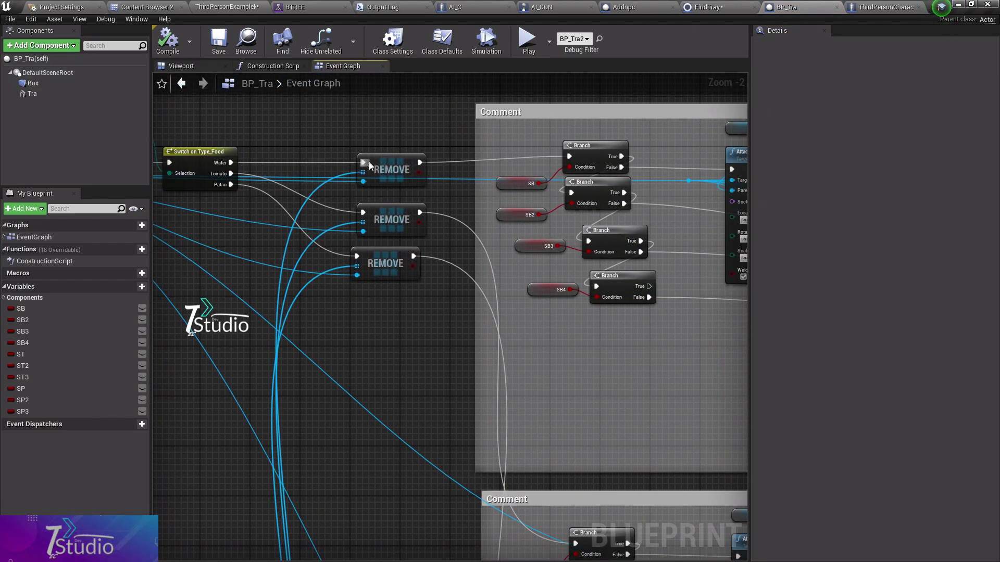
right_click_drag(369, 161, 346, 236)
mouse_move(366, 215)
right_mouse_down()
mouse_move(454, 300)
mouse_move(603, 272)
right_mouse_up()
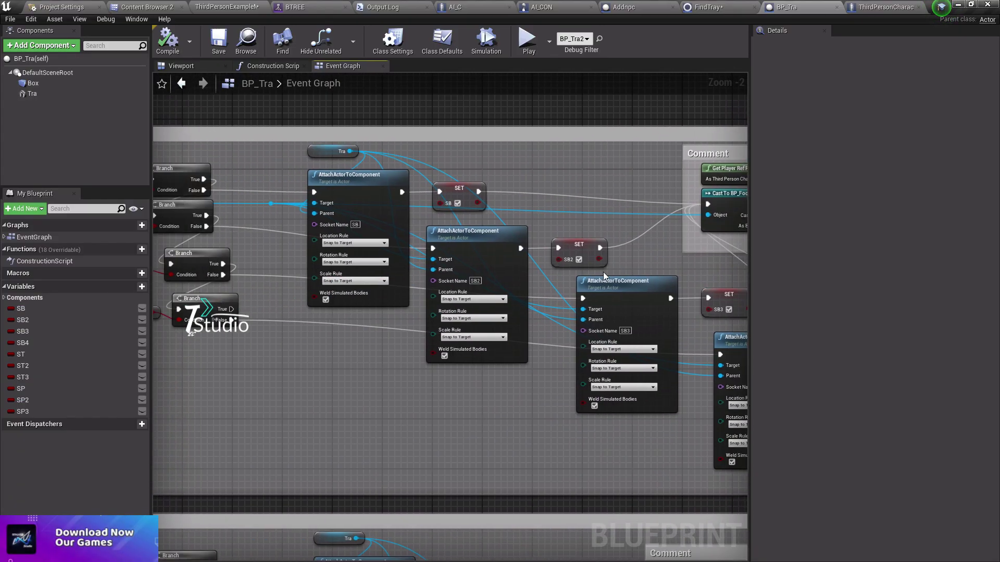
scroll(603, 272, "up", 2)
right_click_drag(450, 312, 953, 327)
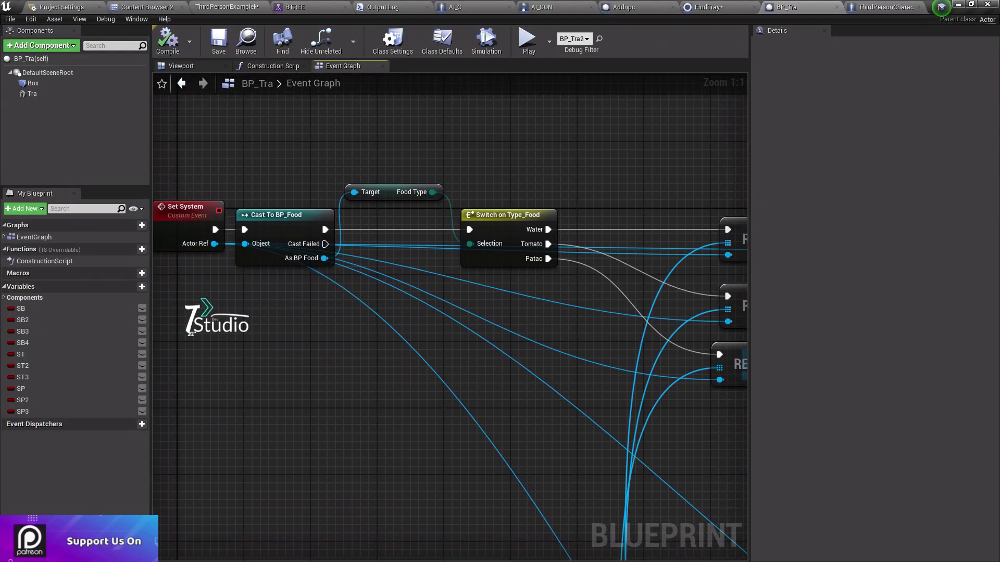
right_click_drag(573, 313, 489, 312)
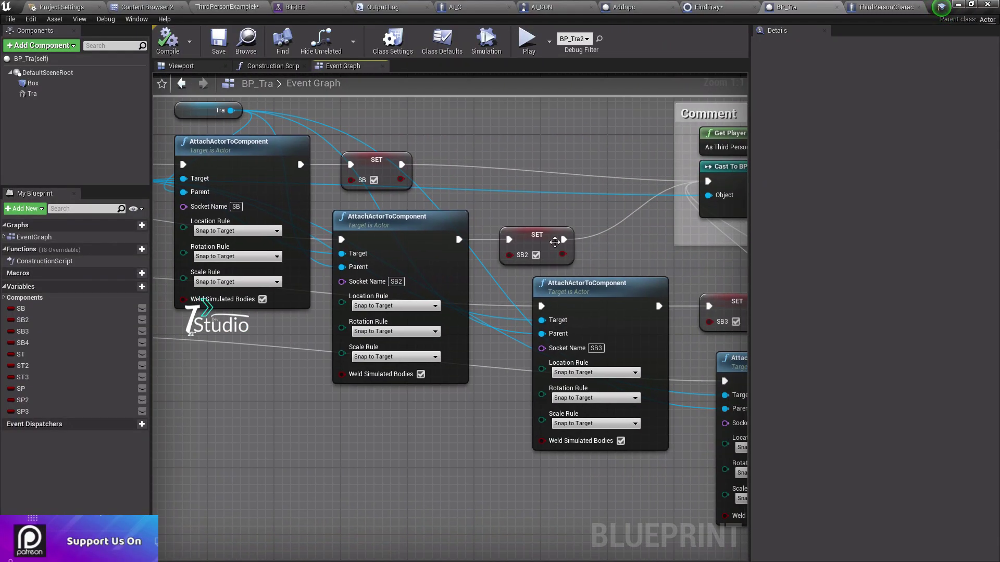
right_click_drag(433, 200, 526, 194)
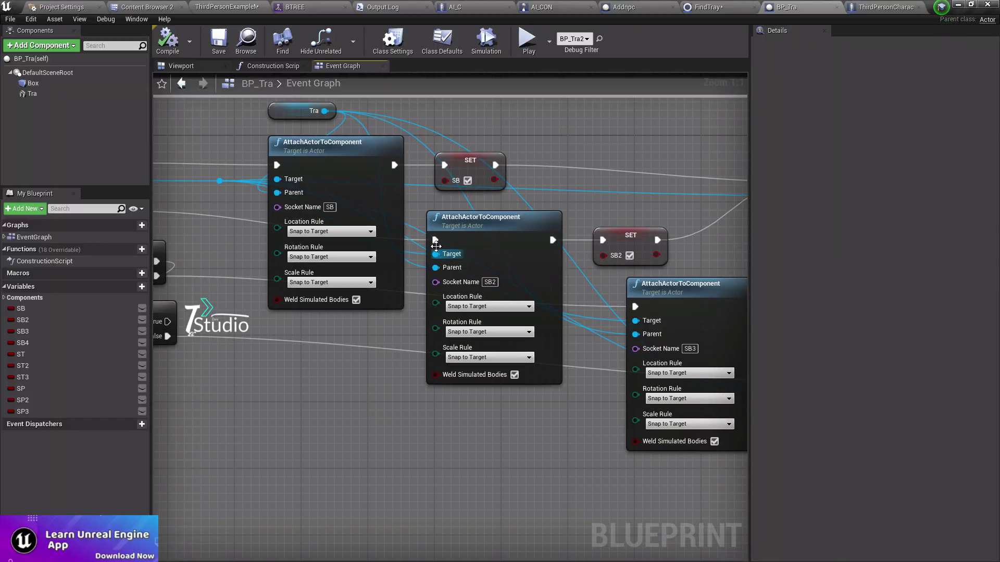
scroll(436, 245, "down", 2)
right_click_drag(372, 250, 520, 235)
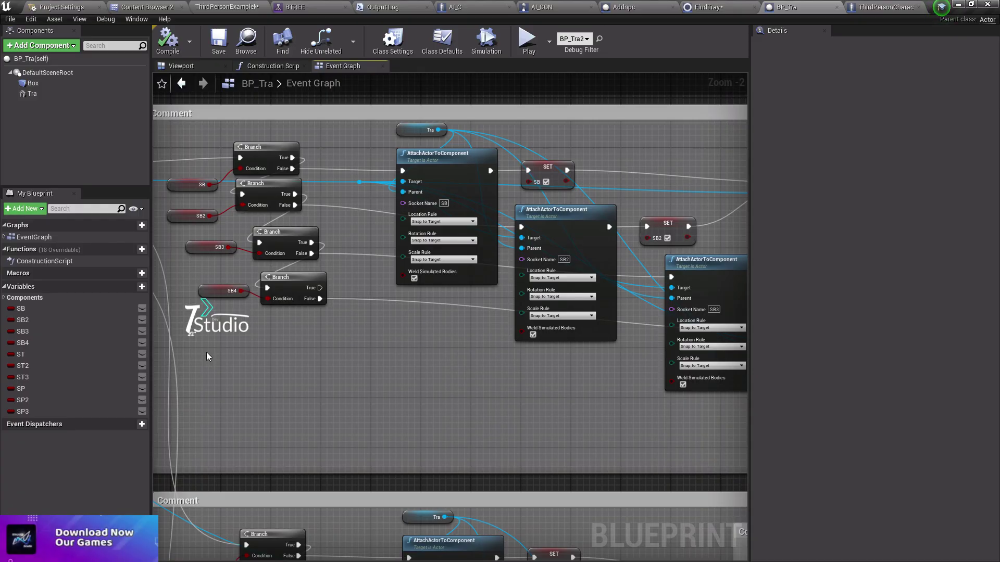
- Add a variable named Items to BP_Tra, typed as a BP Food object reference
left_click(142, 287)
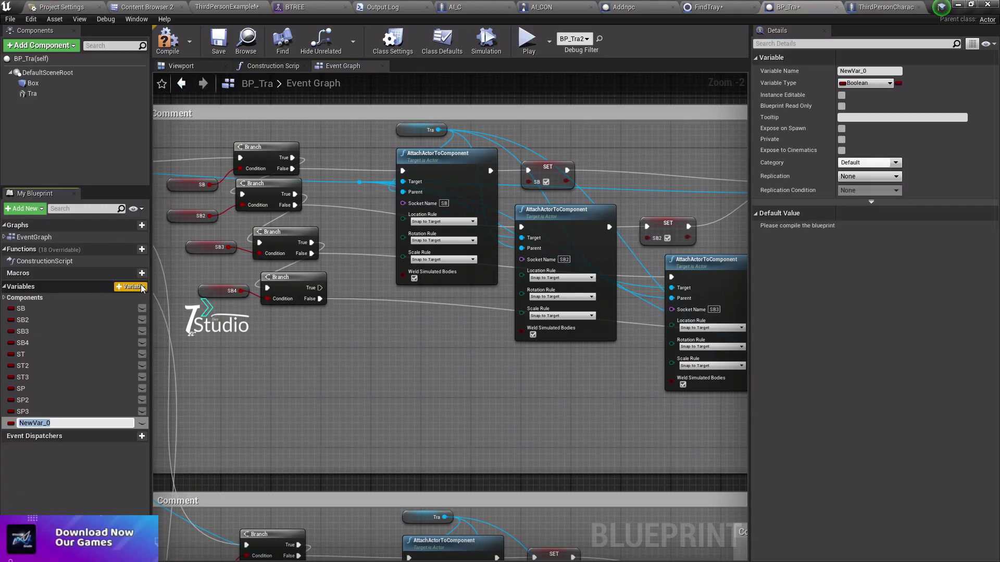
type("Items")
key("Return")
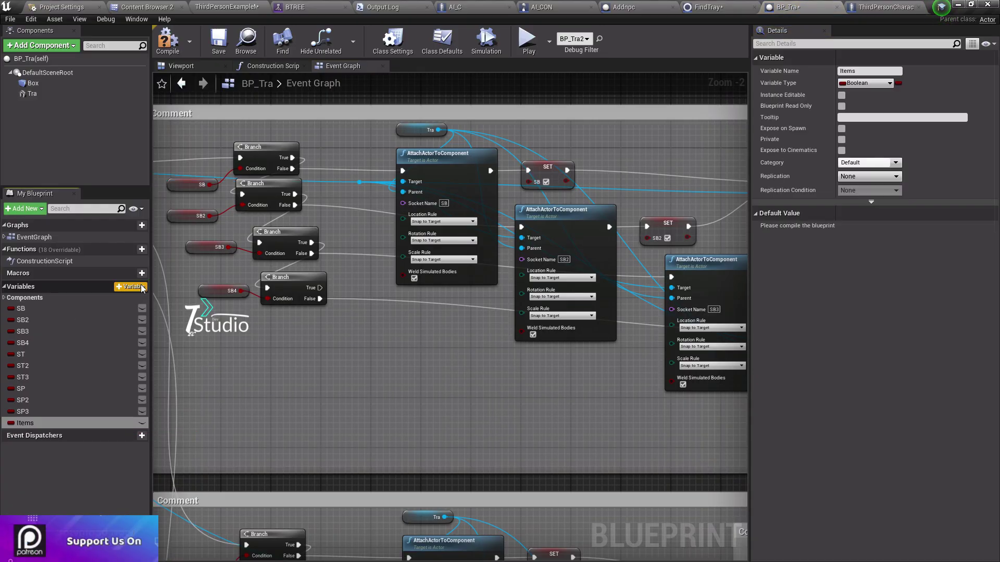
left_click(861, 84)
type("bp")
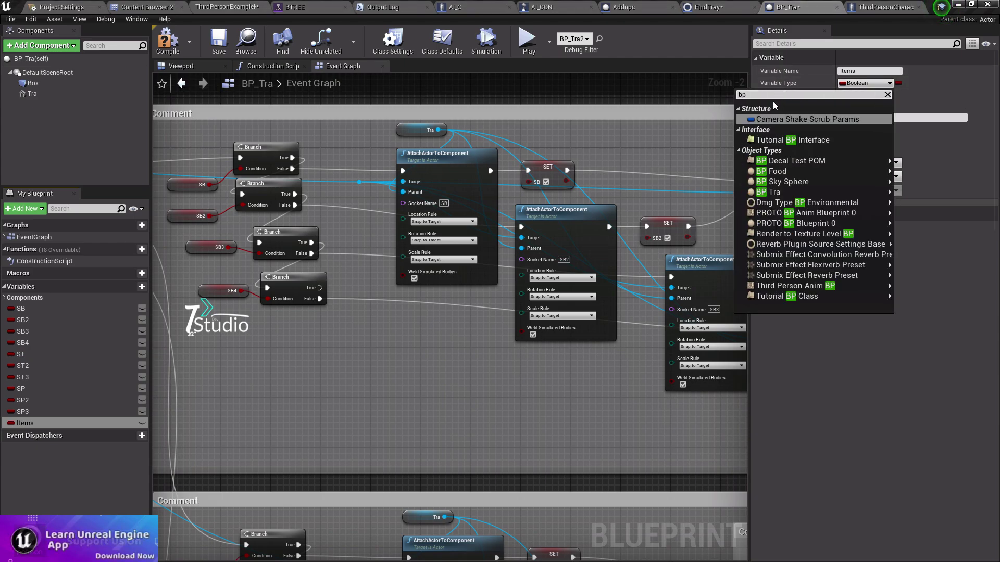
type("_foo")
mouse_move(800, 122)
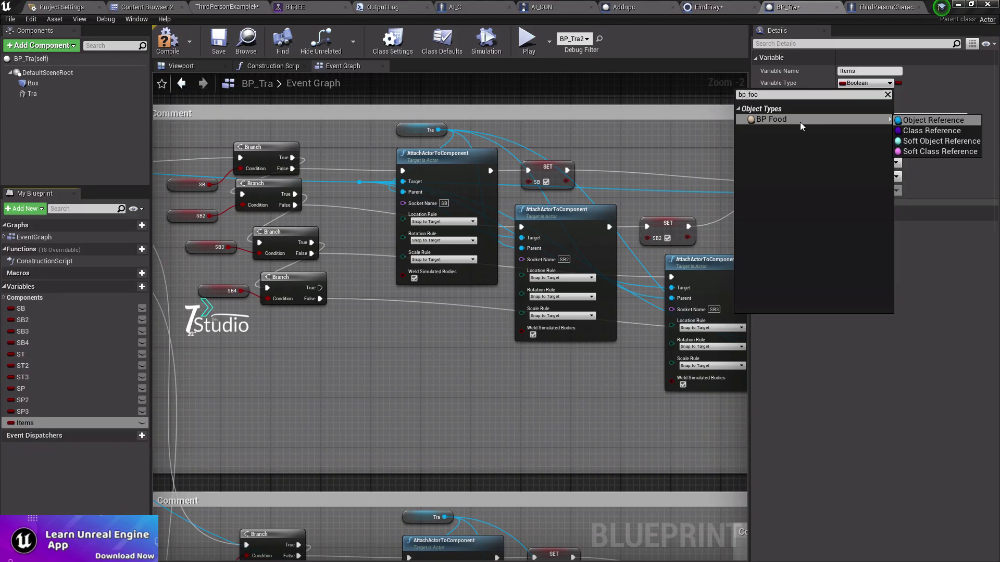
left_click(906, 119)
left_click(533, 306)
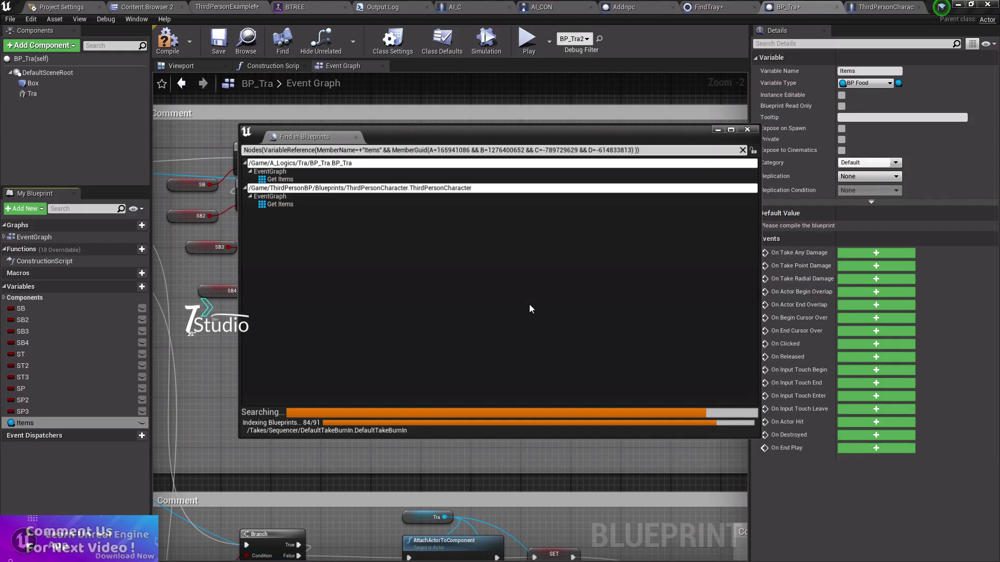
left_click(747, 130)
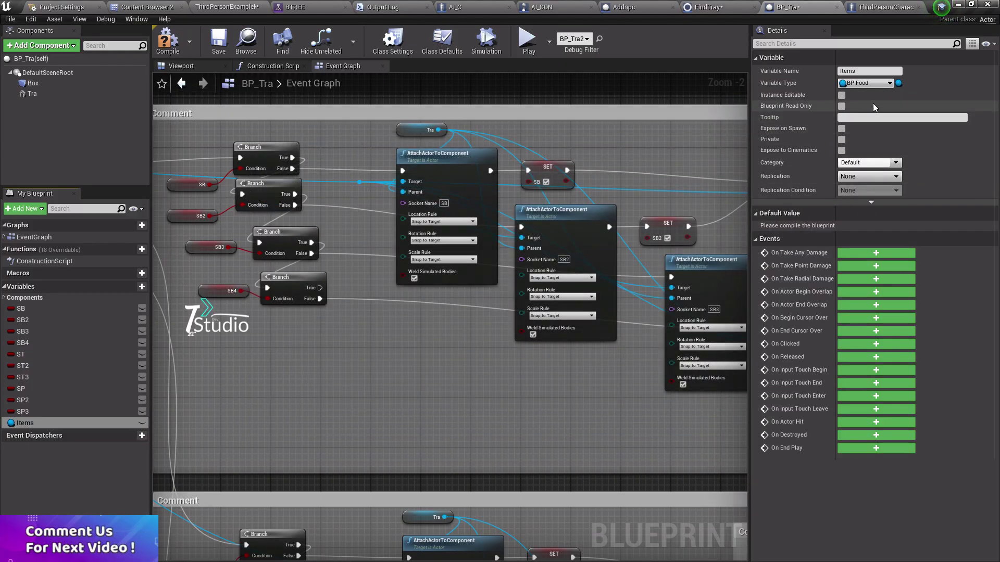
- Make Items an array, then compile and save BP_Tra
left_click(898, 84)
left_click(898, 100)
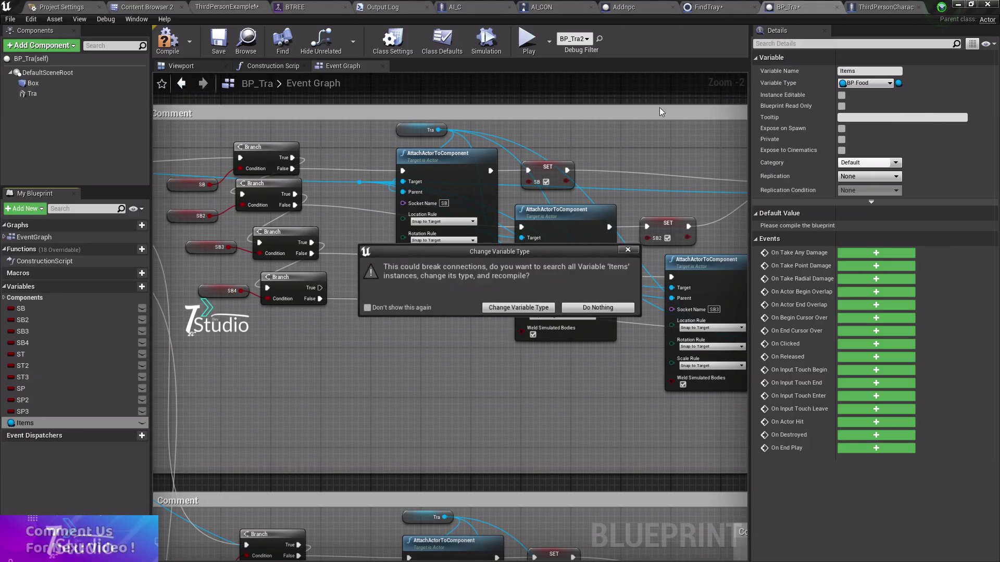
left_click(510, 306)
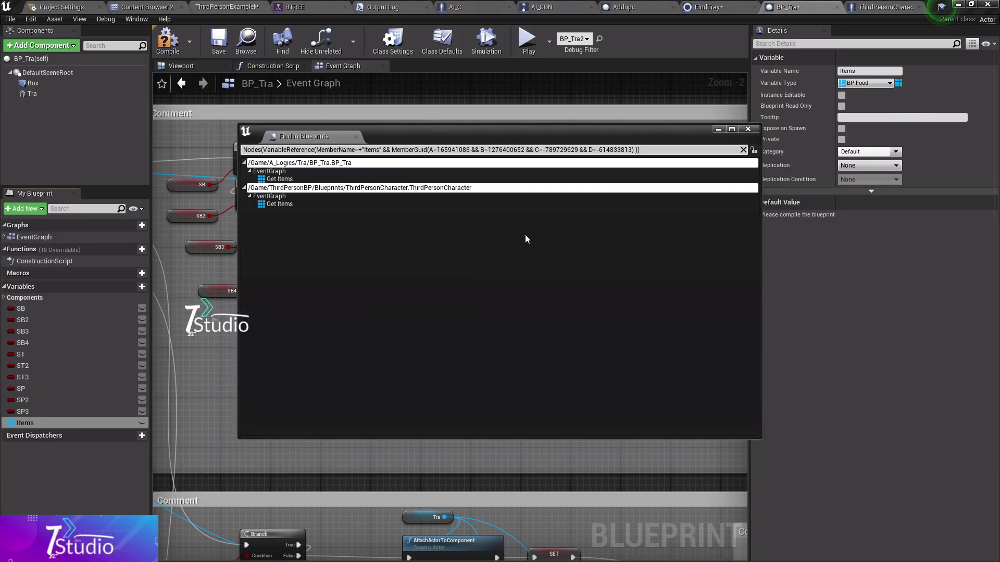
left_click(747, 129)
left_click(167, 42)
left_click(219, 42)
scroll(308, 314, "down", 4)
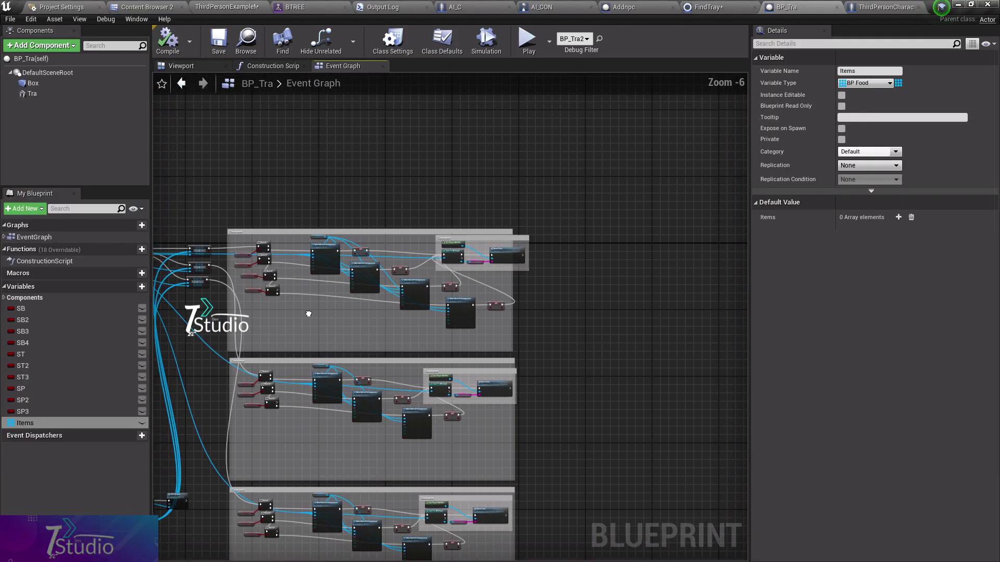
scroll(318, 279, "up", 4)
mouse_move(280, 368)
right_mouse_down()
mouse_move(614, 300)
mouse_move(424, 280)
right_mouse_up()
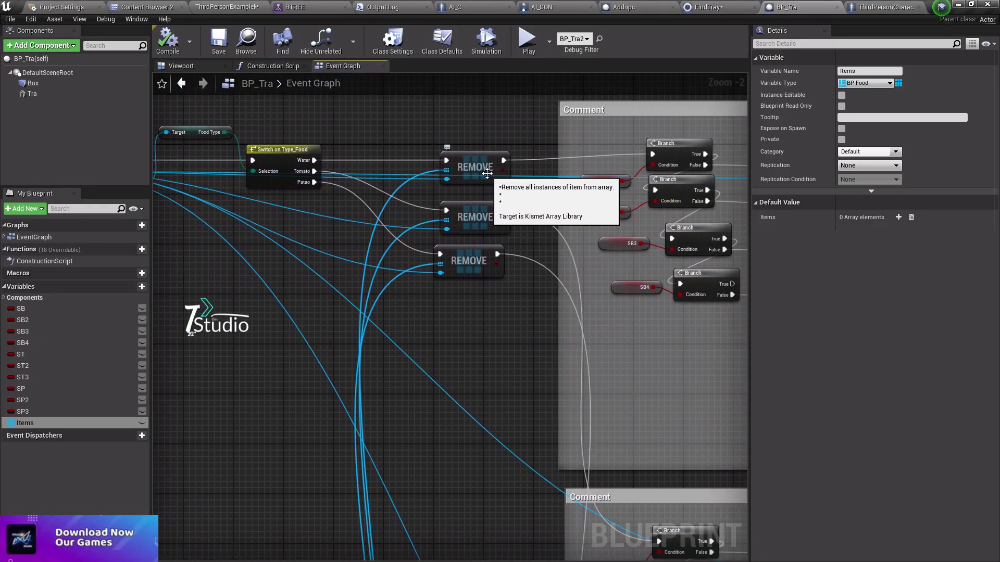
mouse_move(455, 242)
right_mouse_down()
mouse_move(235, 228)
mouse_move(507, 191)
right_mouse_up()
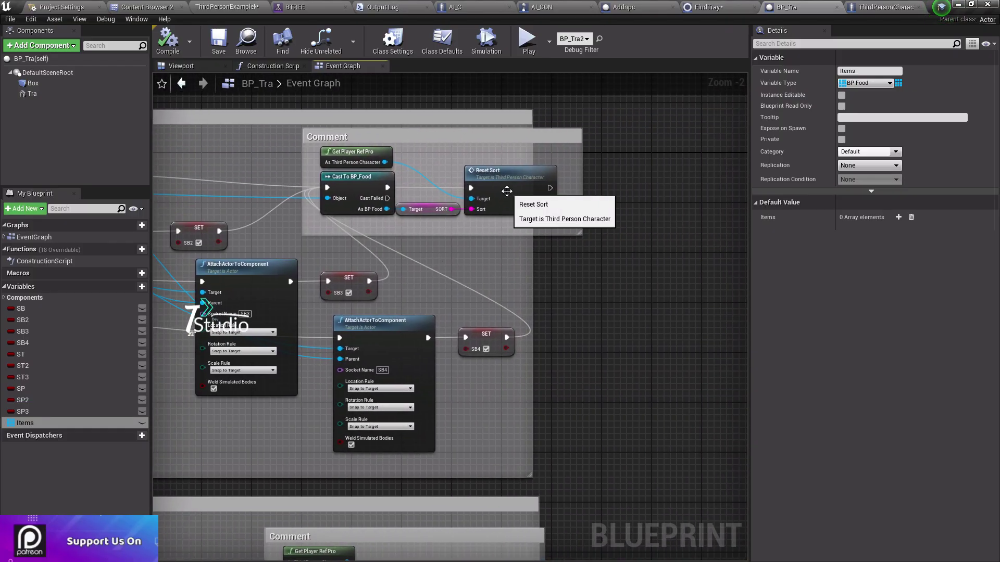
left_click_drag(507, 191, 531, 191)
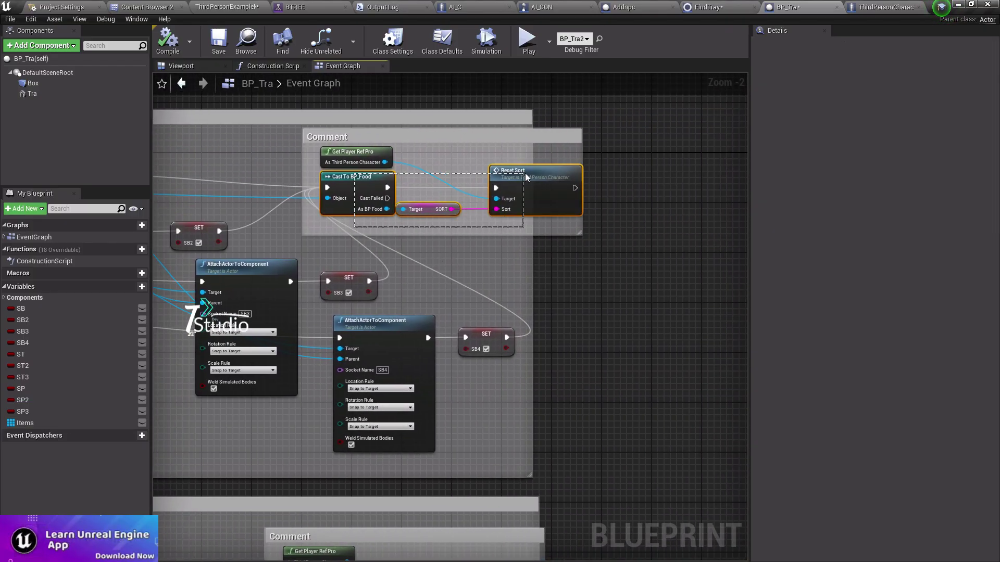
left_click_drag(353, 228, 519, 161)
scroll(693, 242, "down", 4)
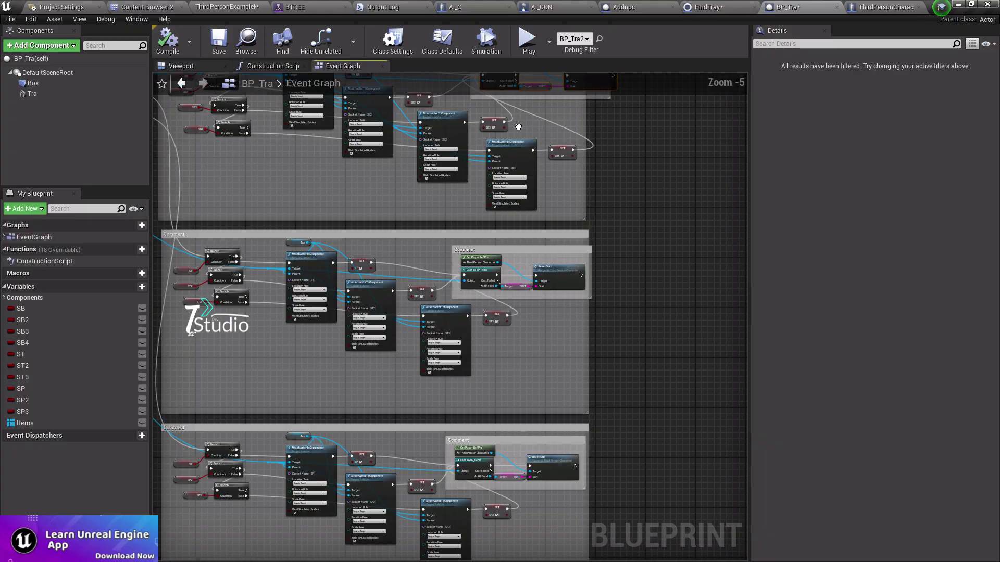
scroll(504, 179, "up", 4)
right_click_drag(504, 179, 581, 224)
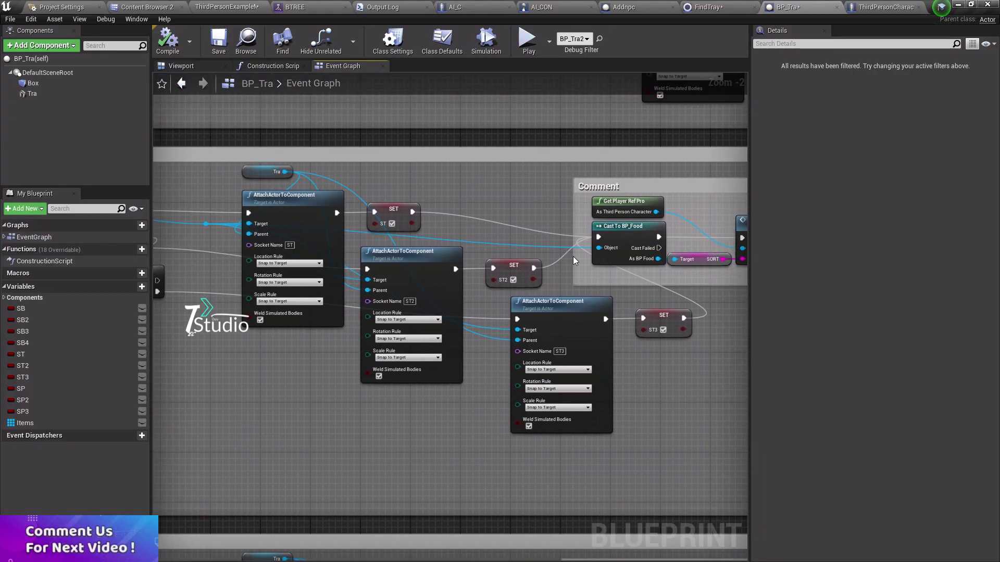
- Jump to ThirdPersonCharacter's Reset Sort event, shift the As BP Food node, and inspect the As BP Food and Items variables
double_click(581, 224)
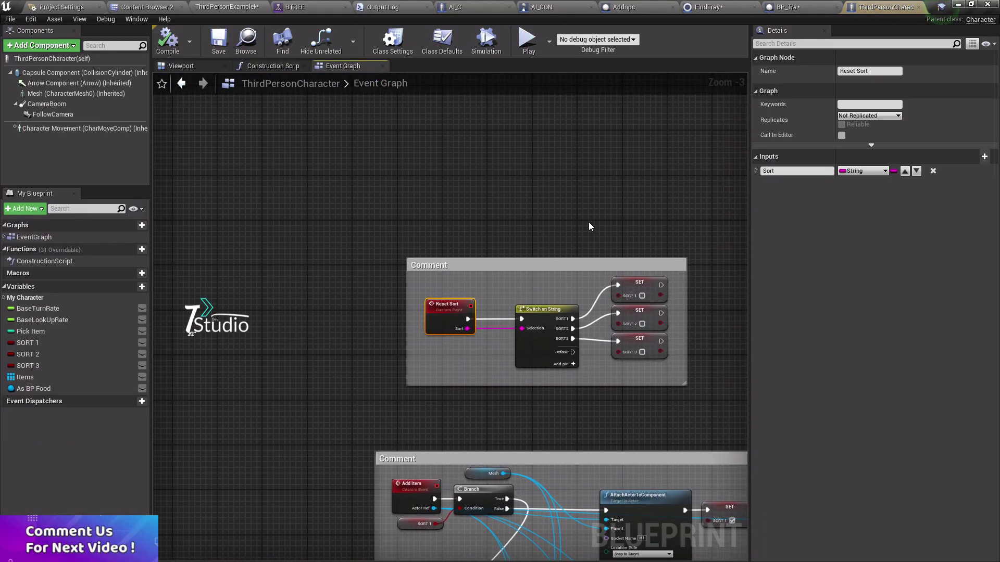
scroll(512, 341, "down", 6)
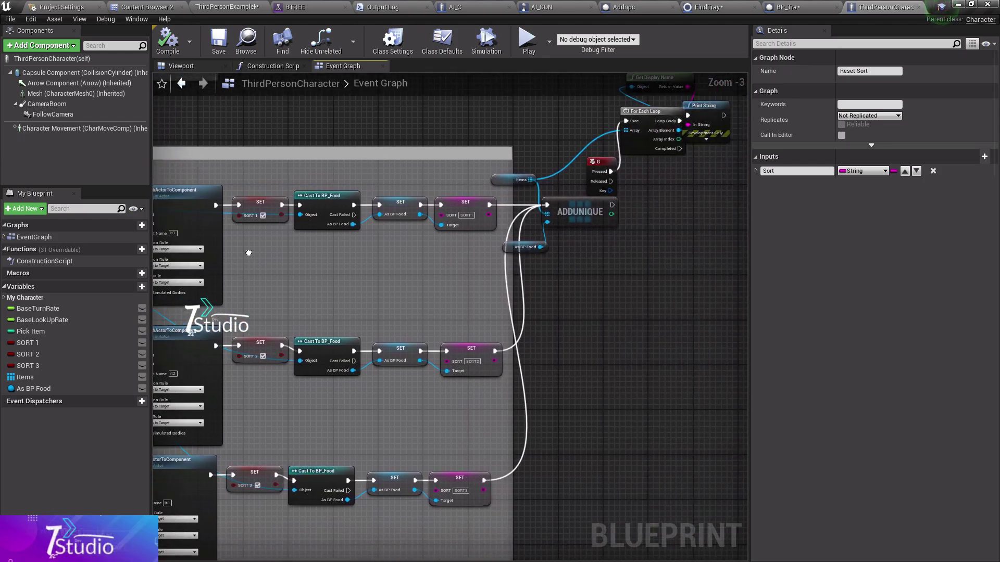
scroll(475, 152, "up", 3)
right_click_drag(475, 152, 241, 265)
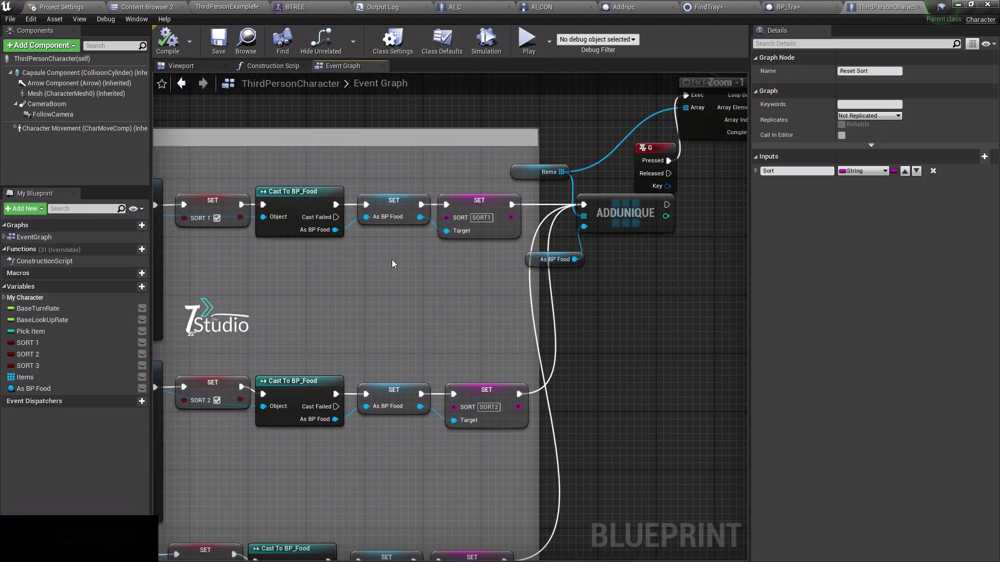
scroll(410, 288, "up", 3)
left_click_drag(442, 293, 408, 293)
right_click_drag(408, 293, 284, 406)
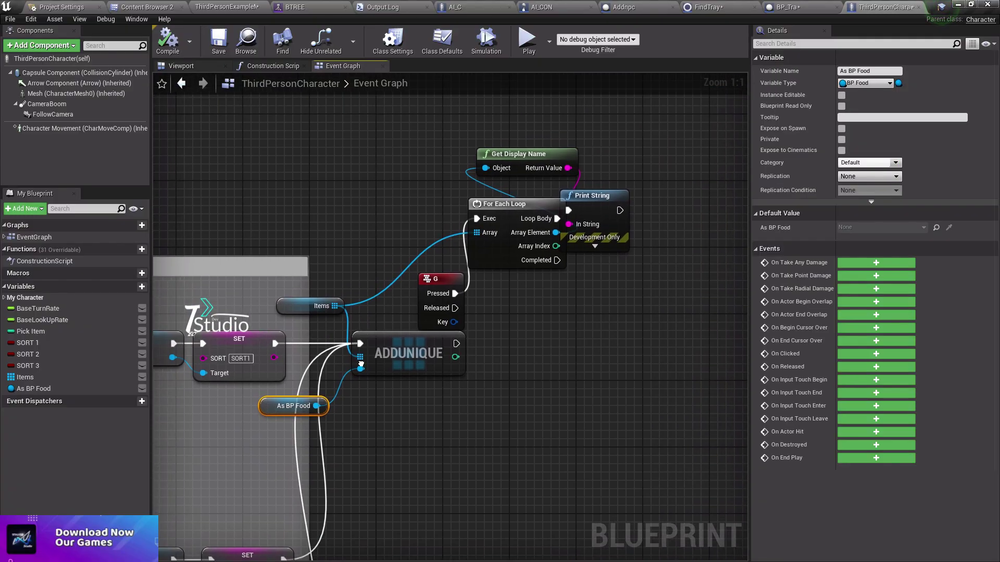
left_click_drag(483, 206, 625, 304)
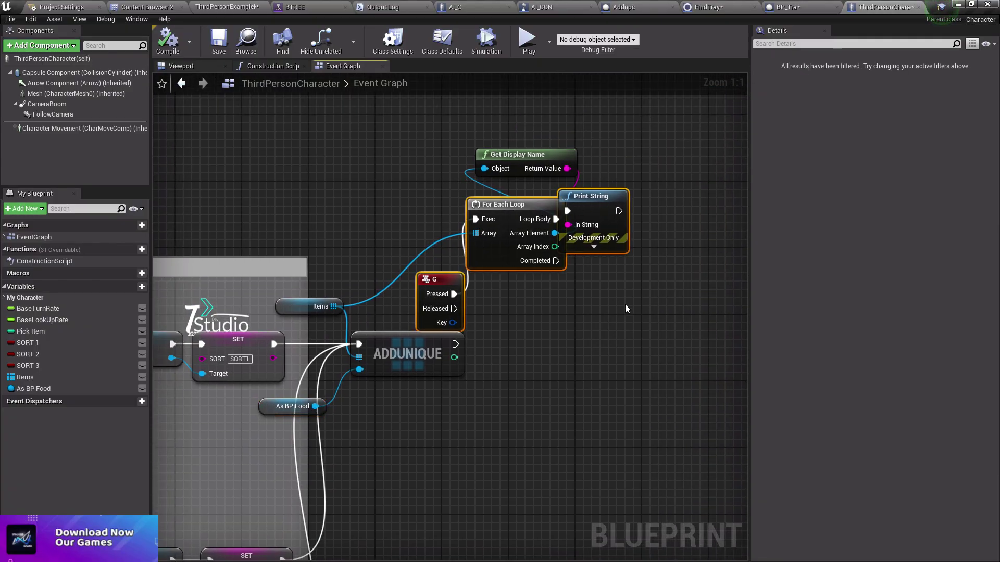
left_click(624, 304)
left_click(65, 389)
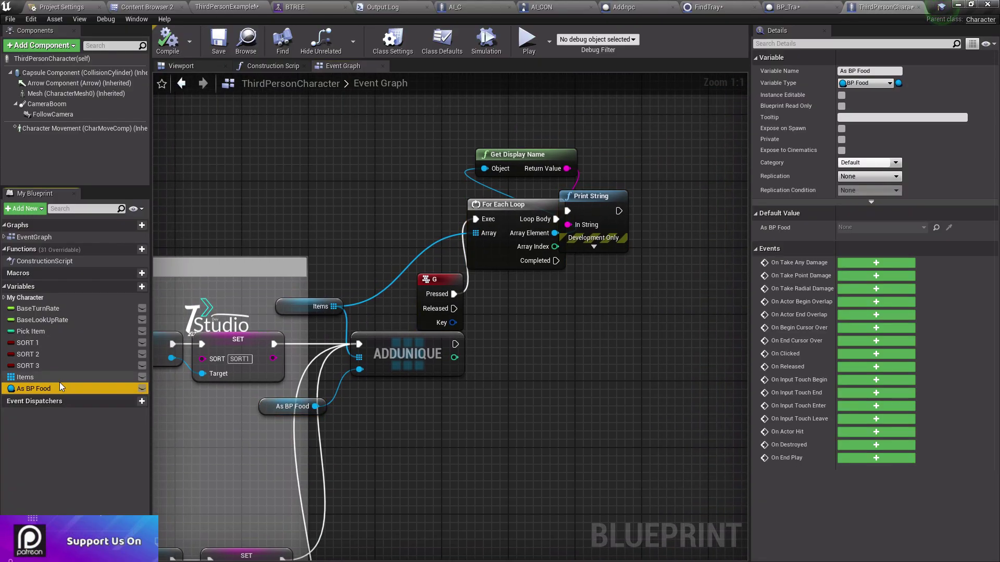
left_click(59, 379)
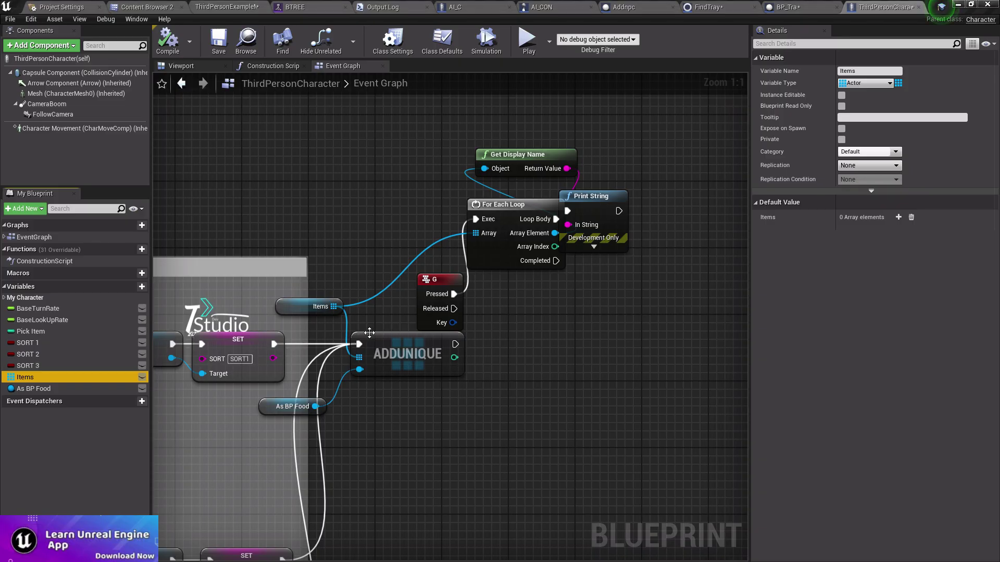
- Review the AddUnique, For Each Loop and attach/cast chains, then return to BP_Tra's event graph
right_click_drag(370, 332, 152, 384)
right_click_drag(578, 389, 388, 415)
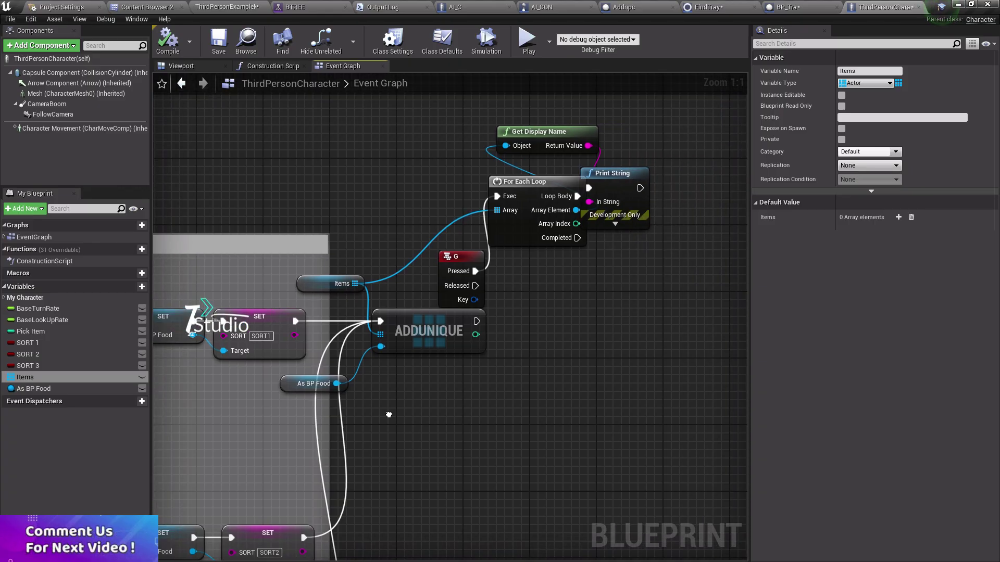
scroll(388, 415, "down", 4)
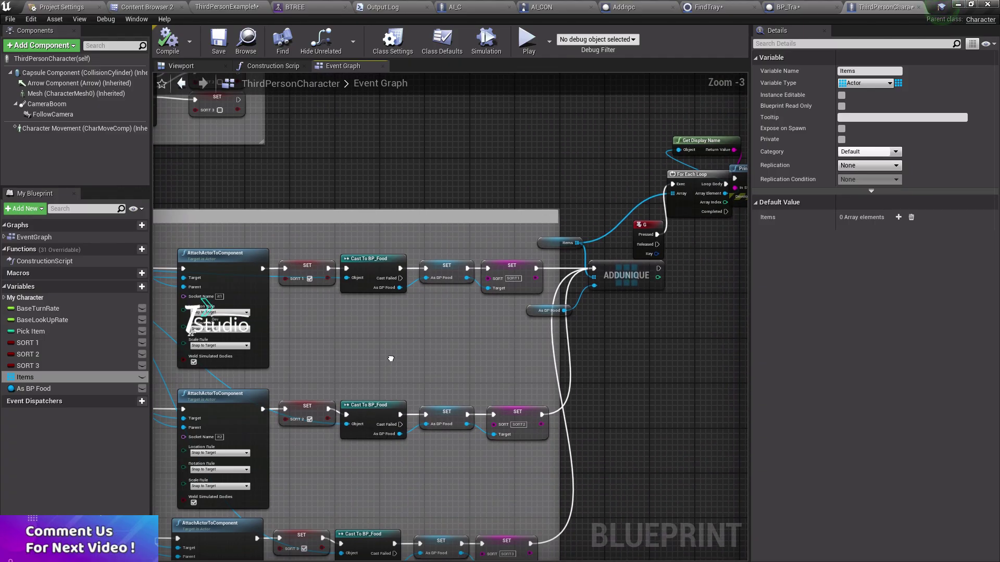
right_click_drag(526, 349, 526, 219)
scroll(556, 373, "down", 4)
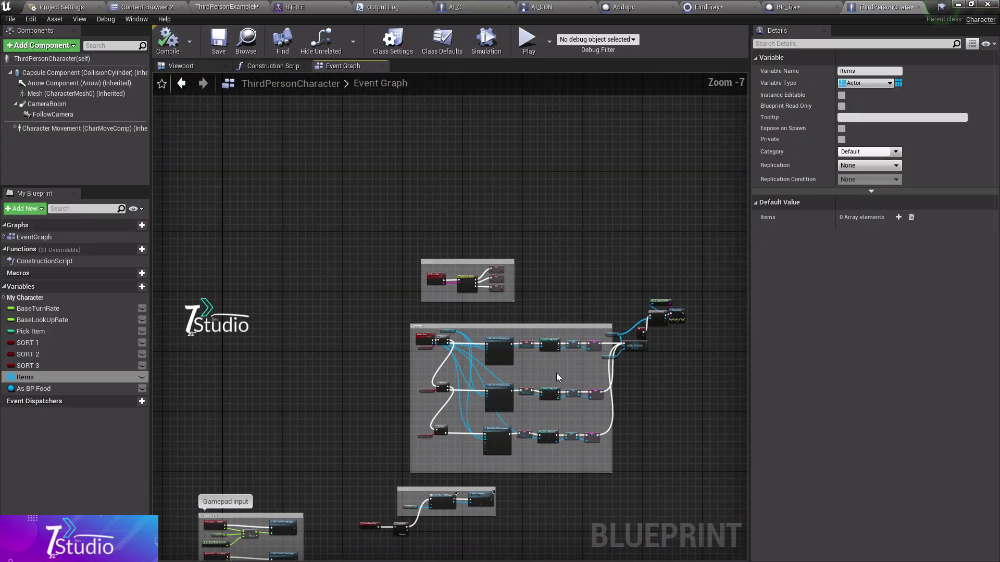
right_click_drag(556, 373, 617, 172)
scroll(413, 275, "up", 4)
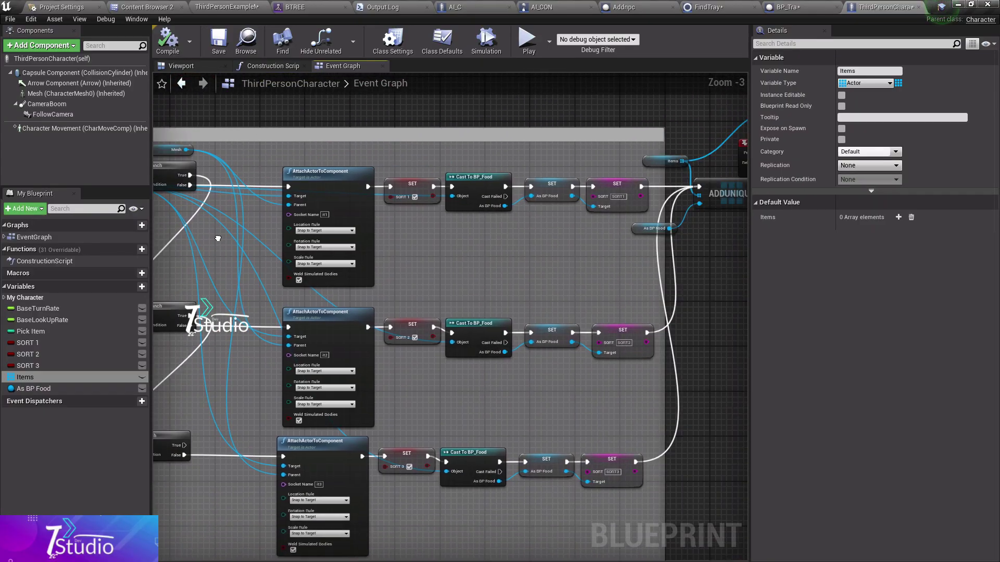
scroll(434, 239, "up", 4)
right_click_drag(511, 136, 462, 287)
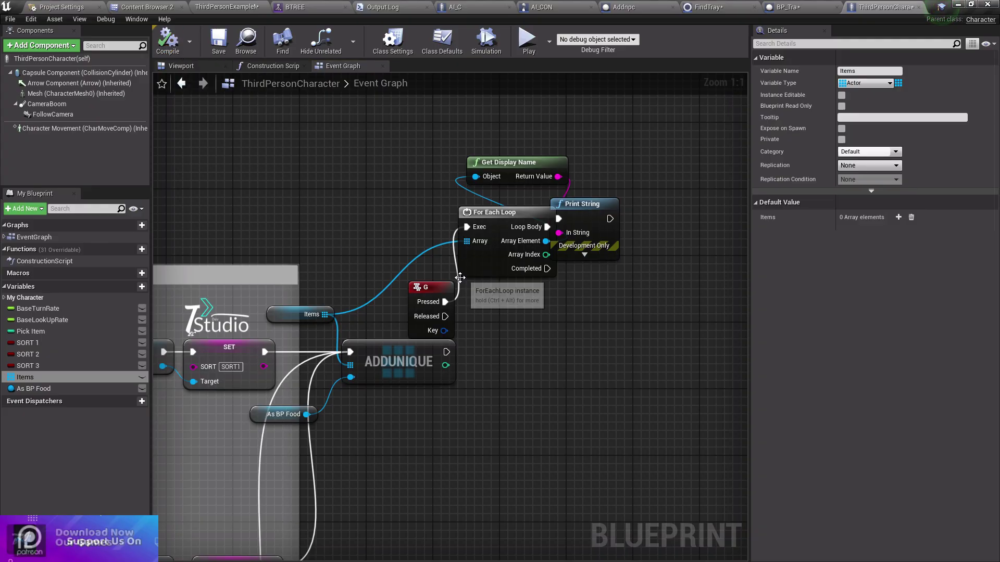
scroll(463, 284, "down", 3)
right_click_drag(336, 400, 626, 312)
scroll(534, 290, "down", 1)
scroll(548, 254, "down", 1)
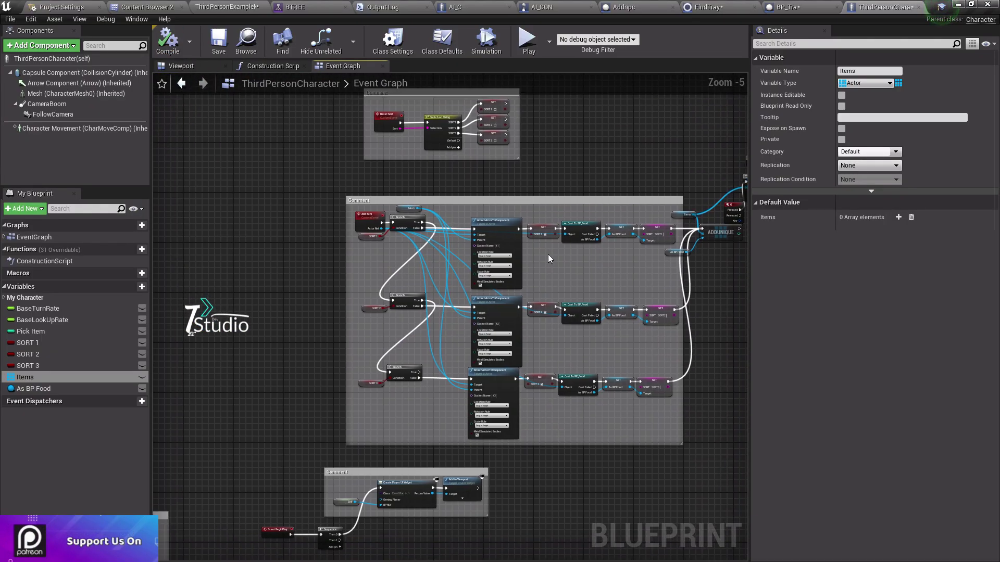
scroll(371, 236, "up", 3)
right_click_drag(372, 237, 110, 237)
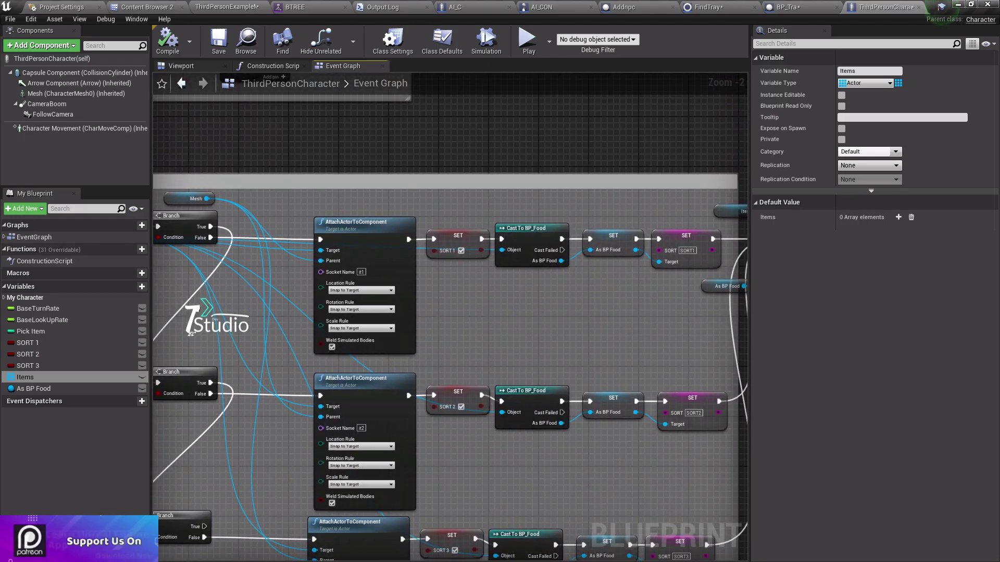
left_click(783, 6)
- Inspect BP_Tra's Cast/Reset Sort group and REMOVE nodes, nudging the first REMOVE node up-left
scroll(616, 301, "down", 2)
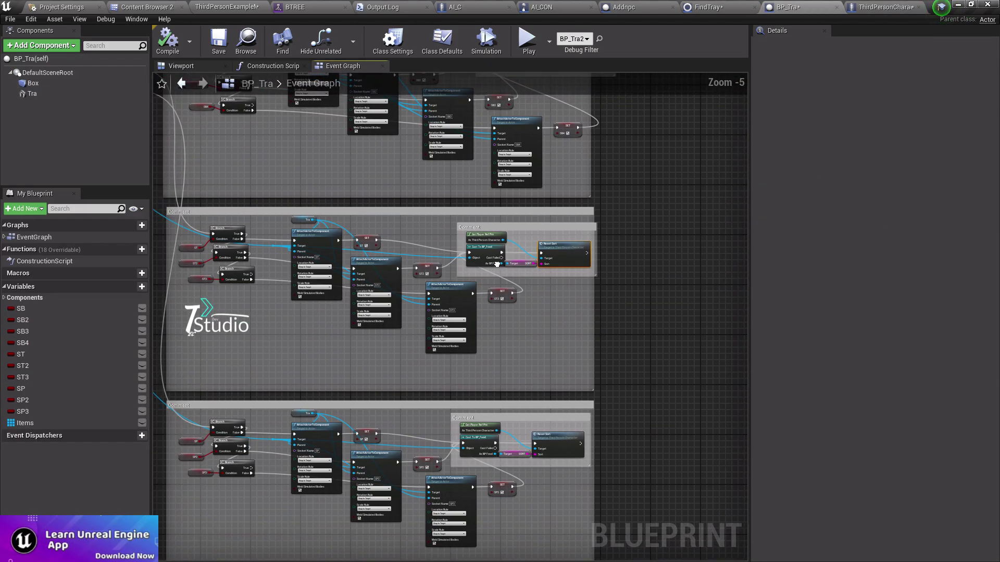
scroll(616, 302, "up", 2)
scroll(453, 267, "up", 2)
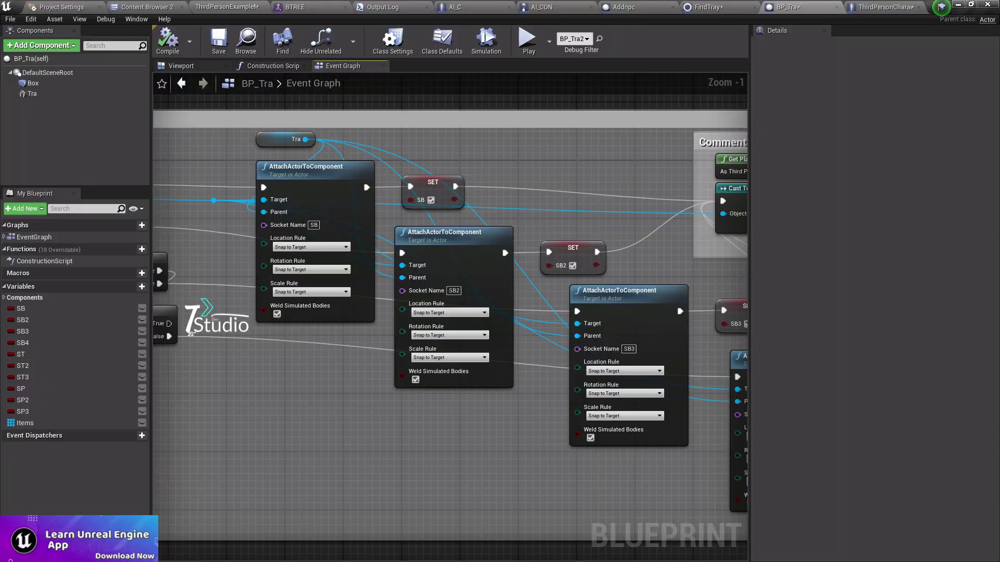
mouse_move(453, 266)
right_mouse_down()
mouse_move(512, 345)
mouse_move(526, 209)
mouse_move(259, 194)
right_mouse_up()
scroll(503, 315, "up", 1)
scroll(537, 359, "down", 1)
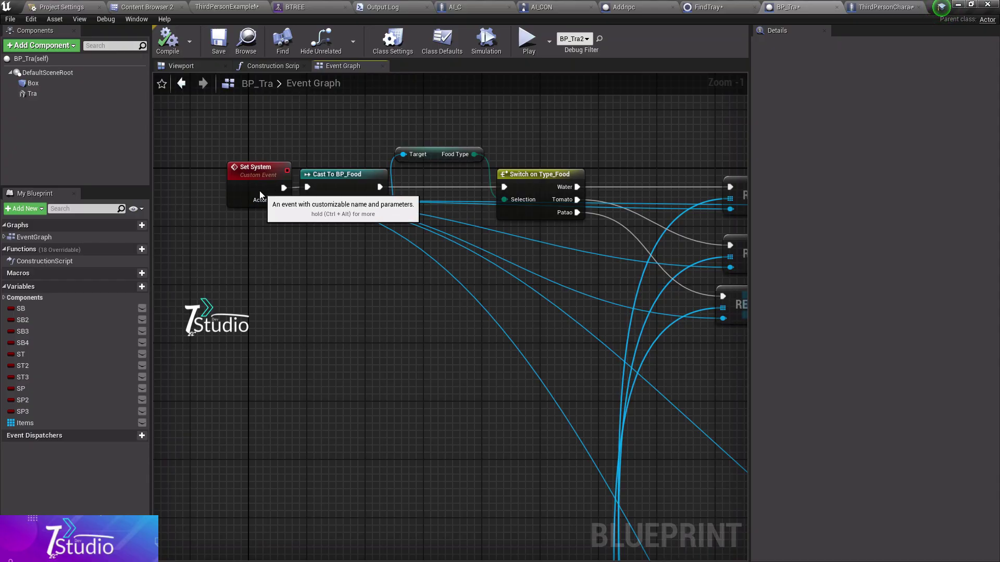
left_click_drag(259, 194, 204, 198)
mouse_move(492, 268)
right_mouse_down()
mouse_move(322, 229)
mouse_move(520, 276)
right_mouse_up()
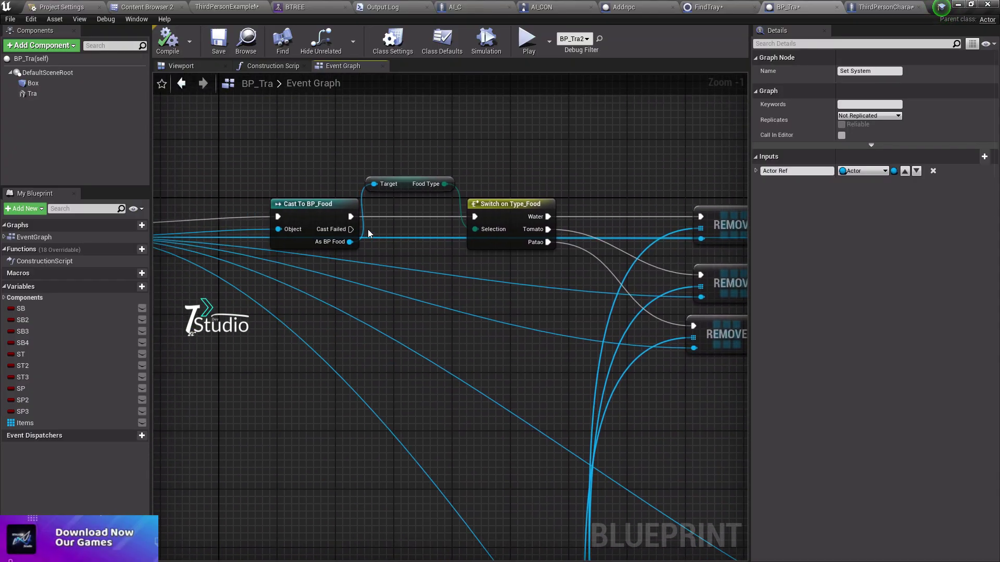
mouse_move(482, 242)
right_mouse_down()
mouse_move(278, 265)
mouse_move(375, 271)
mouse_move(572, 495)
mouse_move(458, 348)
right_mouse_up()
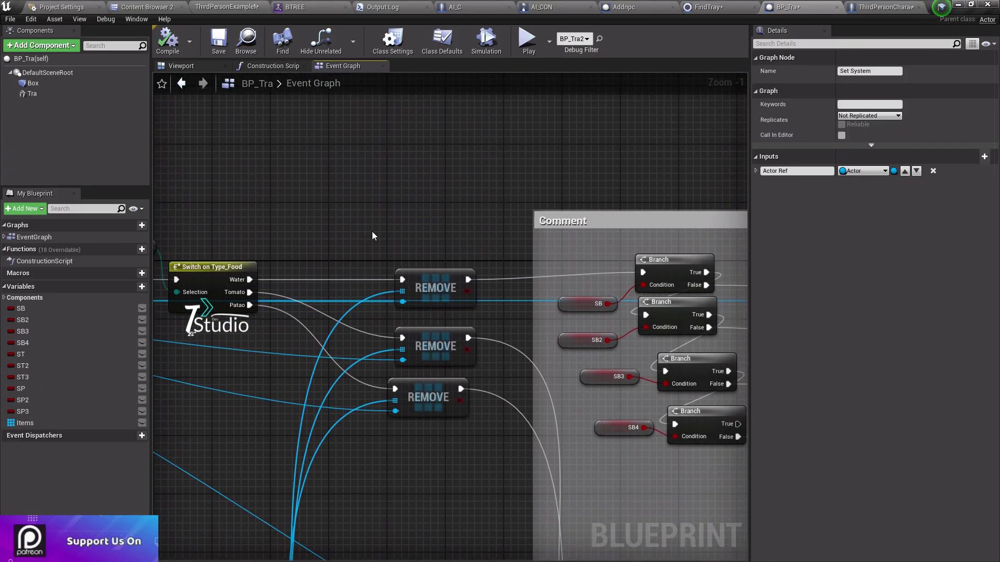
left_click(445, 288)
left_click_drag(445, 288, 438, 280)
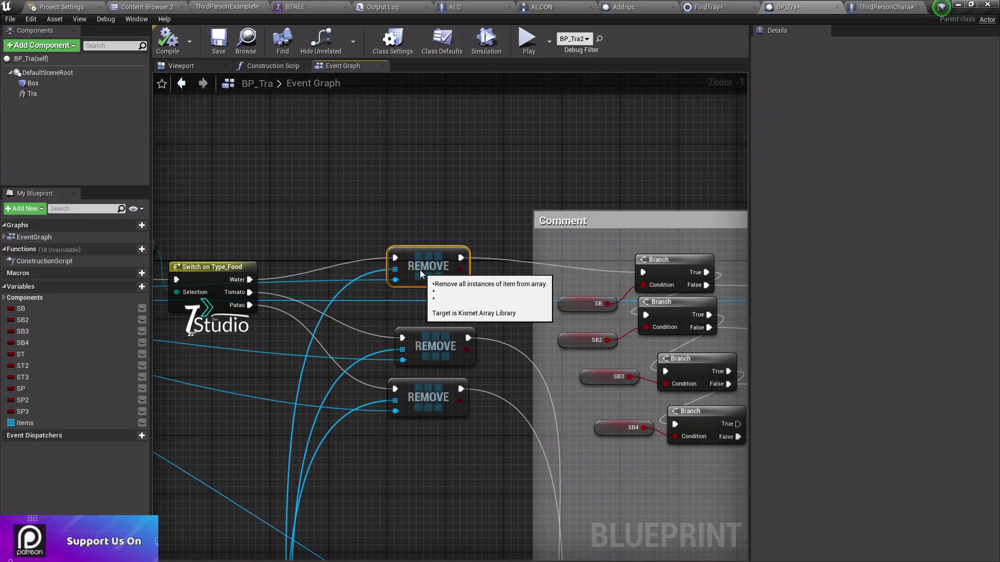
- Review the Set System, cast and Reset Sort groups, checking Reset Sort's definition in the character
right_click_drag(537, 310, 293, 267)
right_click_drag(250, 292, 707, 267)
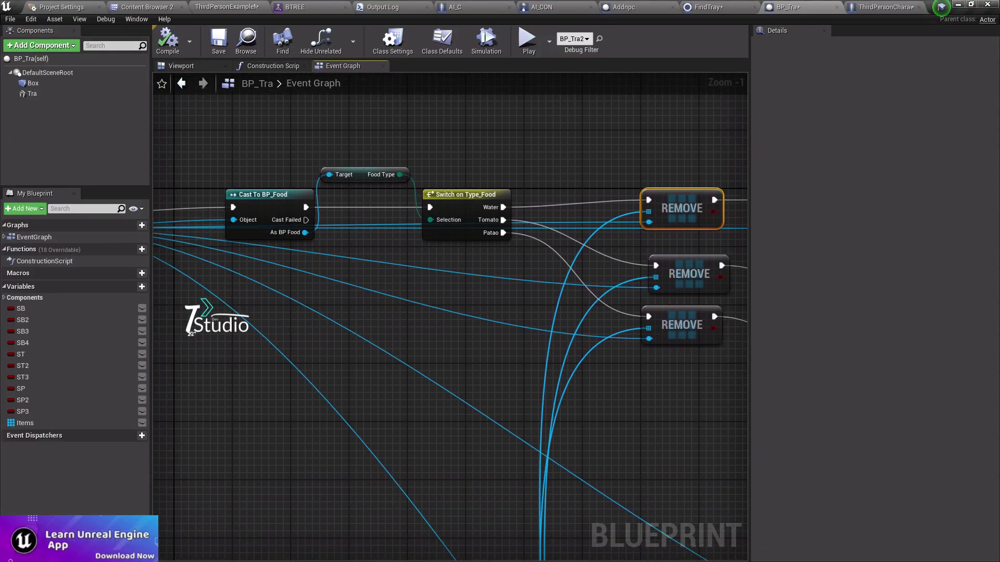
right_click_drag(293, 262, 498, 276)
mouse_move(405, 235)
right_mouse_down()
mouse_move(388, 257)
mouse_move(155, 316)
right_mouse_up()
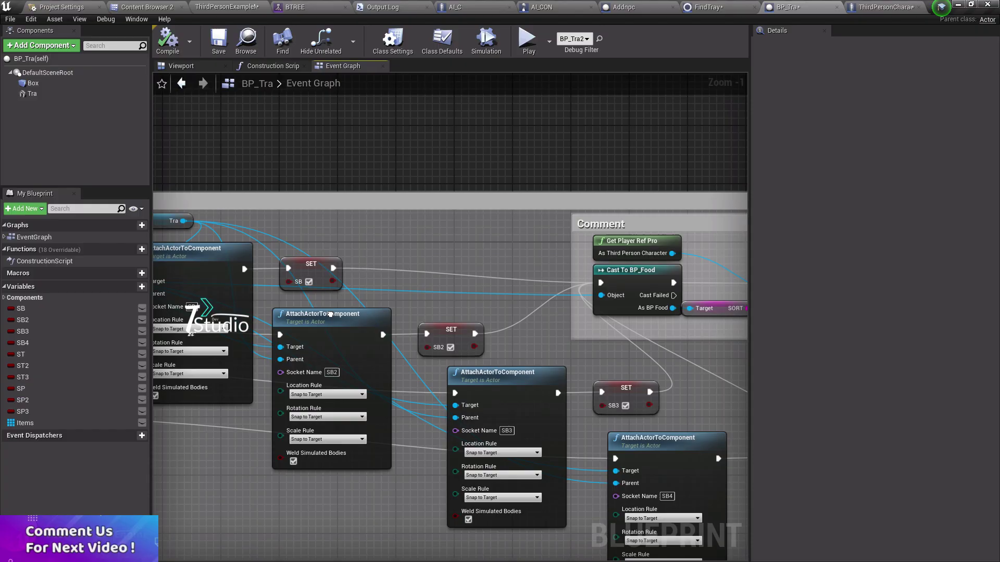
right_click_drag(300, 316, 88, 315)
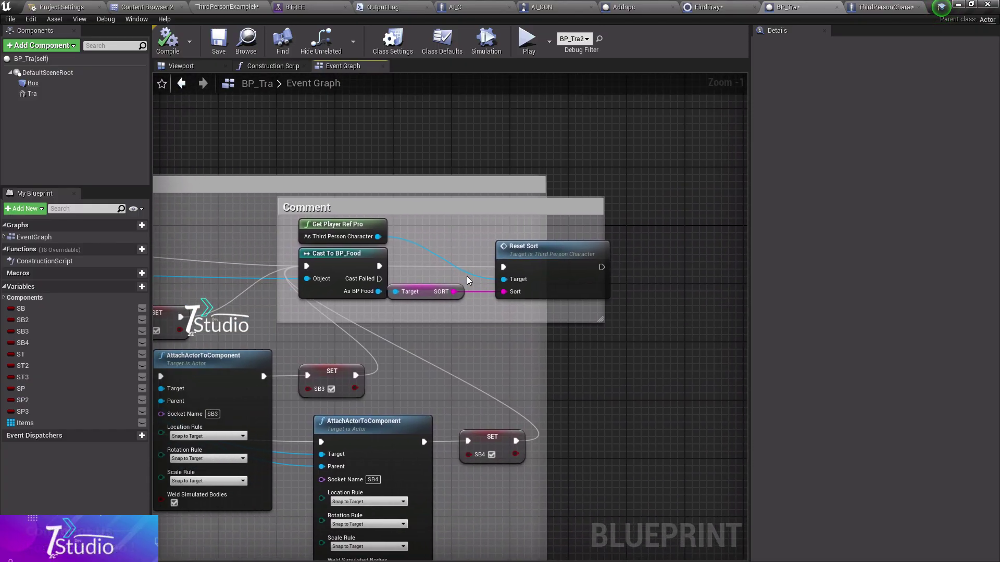
double_click(466, 275)
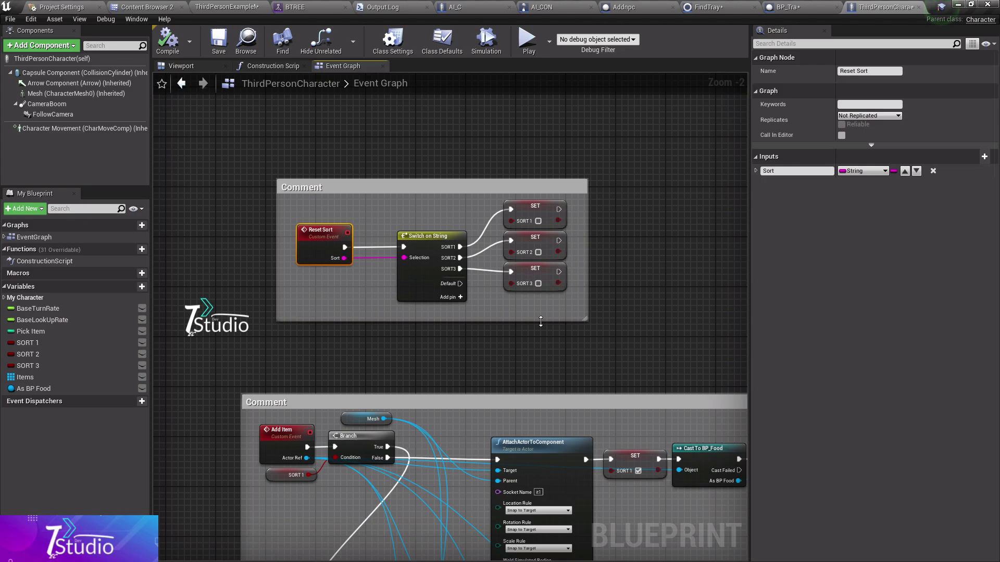
right_click_drag(541, 321, 385, 210)
scroll(385, 210, "down", 3)
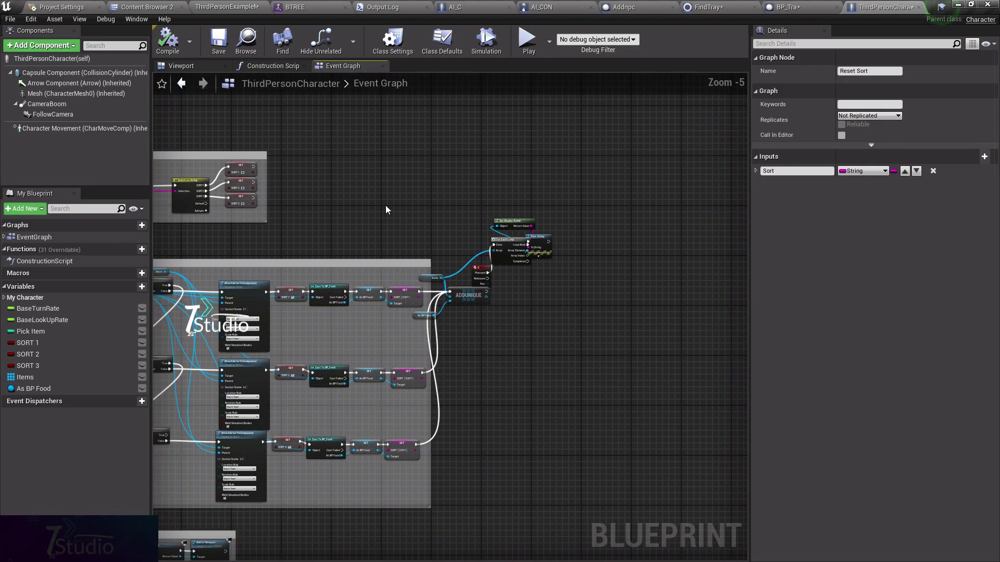
left_click(786, 7)
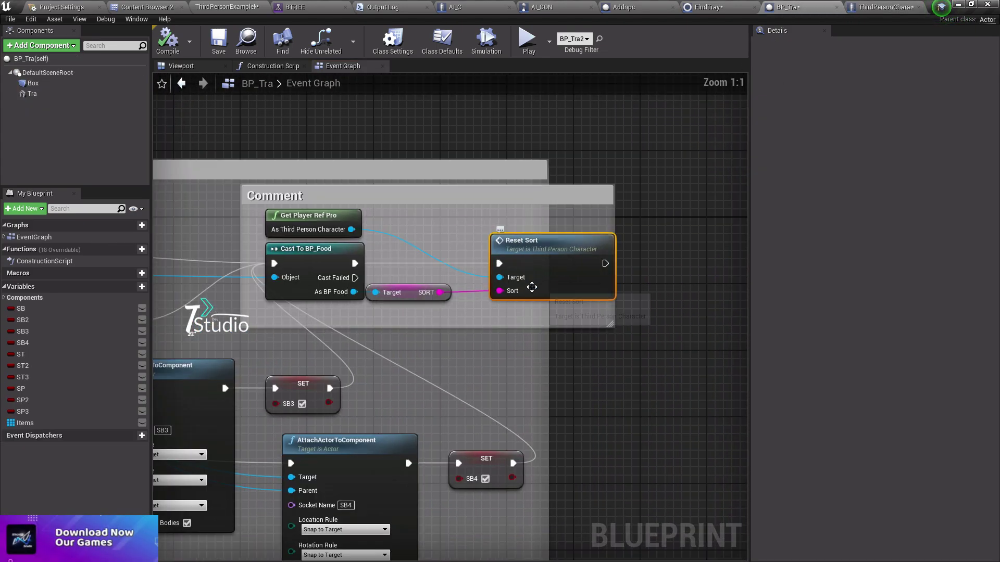
- Drop the Items array variable into the graph next to Reset Sort
scroll(532, 287, "down", 5)
right_click_drag(505, 384, 441, 180)
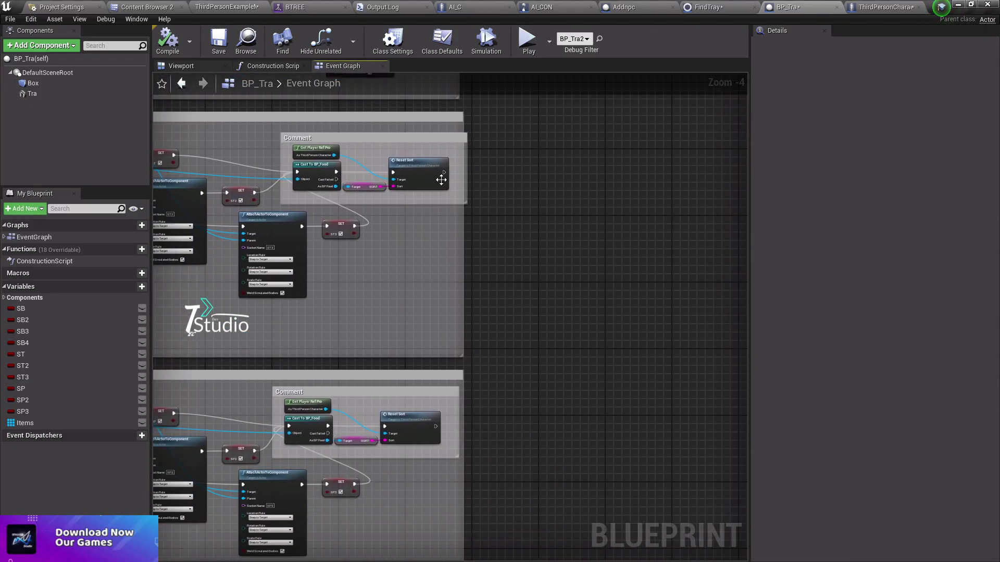
scroll(366, 285, "up", 5)
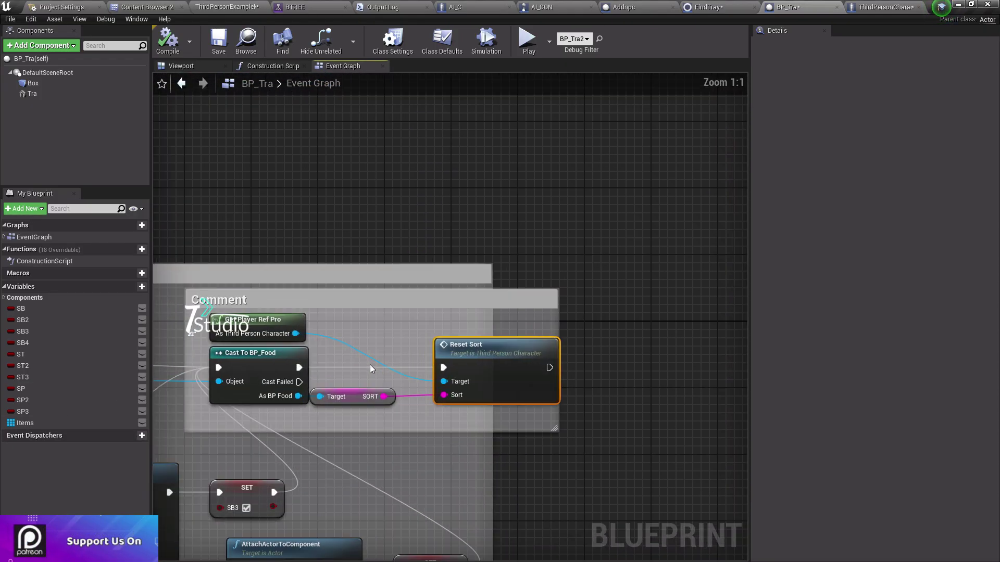
right_click_drag(369, 365, 289, 395)
left_click_drag(57, 422, 427, 290)
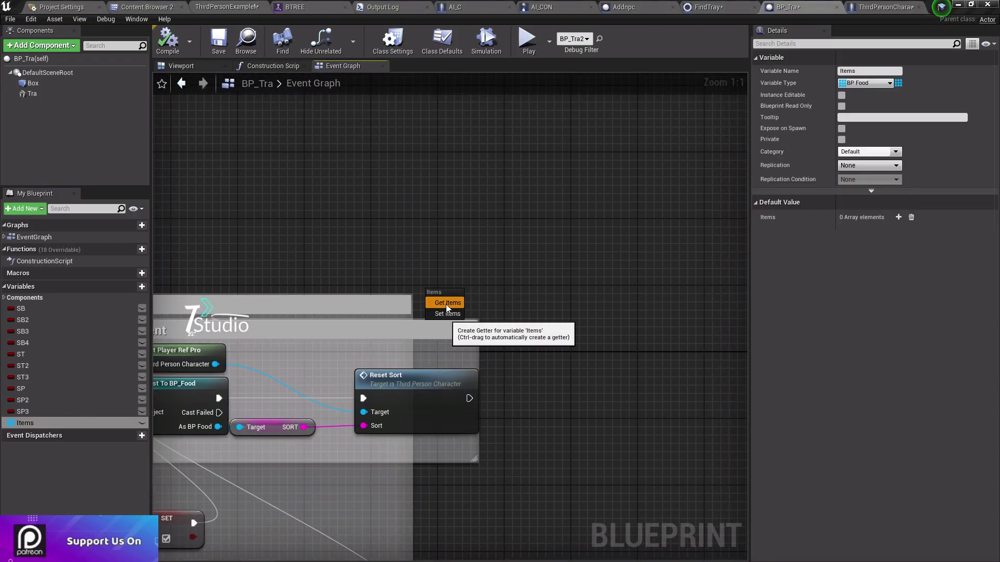
- Add an Items getter feeding an ADDUNIQUE node, run after Reset Sort with As BP Food as item
left_click(446, 303)
mouse_move(421, 331)
right_mouse_down()
mouse_move(665, 267)
mouse_move(546, 243)
right_mouse_up()
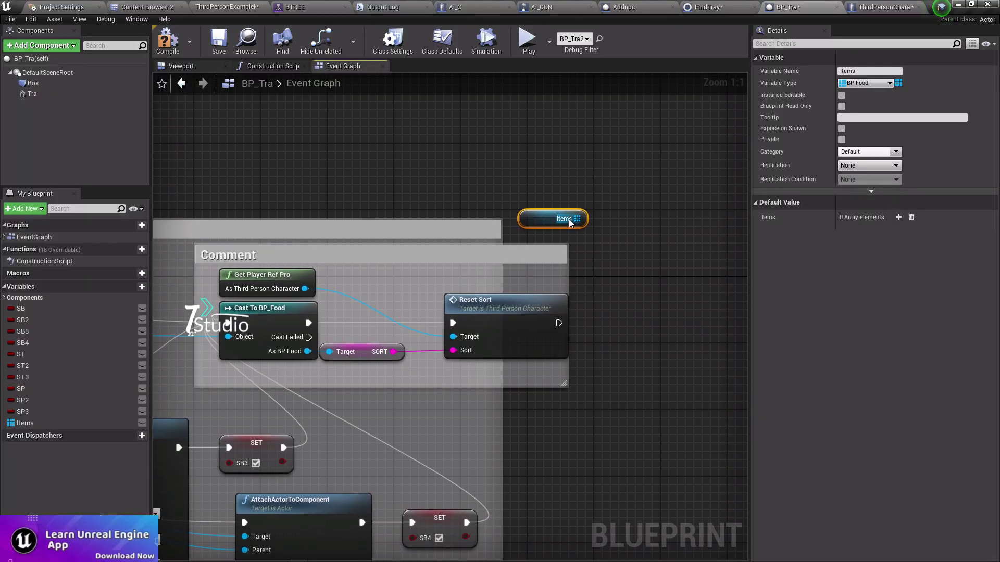
mouse_move(570, 223)
left_mouse_down()
mouse_move(631, 247)
mouse_move(652, 330)
left_mouse_up()
type("add")
left_click(678, 341)
left_click_drag(558, 323, 611, 323)
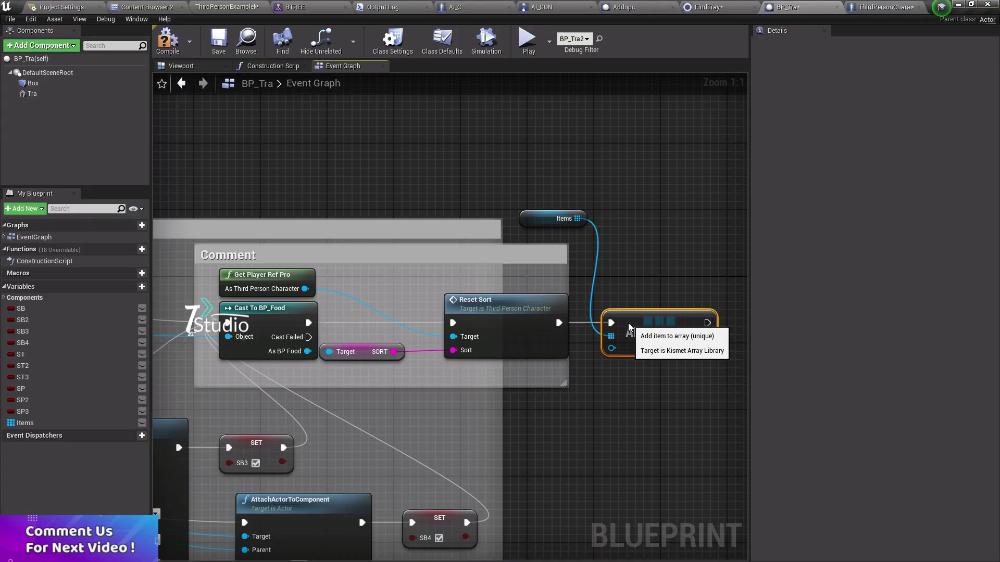
left_click_drag(308, 352, 611, 348)
left_click_drag(534, 216, 651, 306)
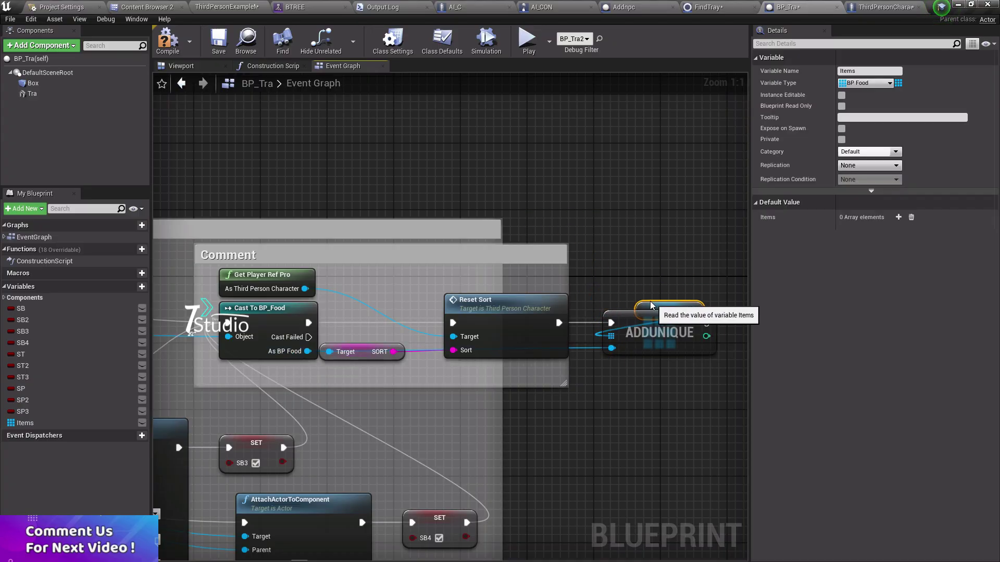
- Survey the surrounding attach nodes and the Reset Sort comment group
scroll(651, 306, "down", 2)
right_click_drag(651, 305, 509, 303)
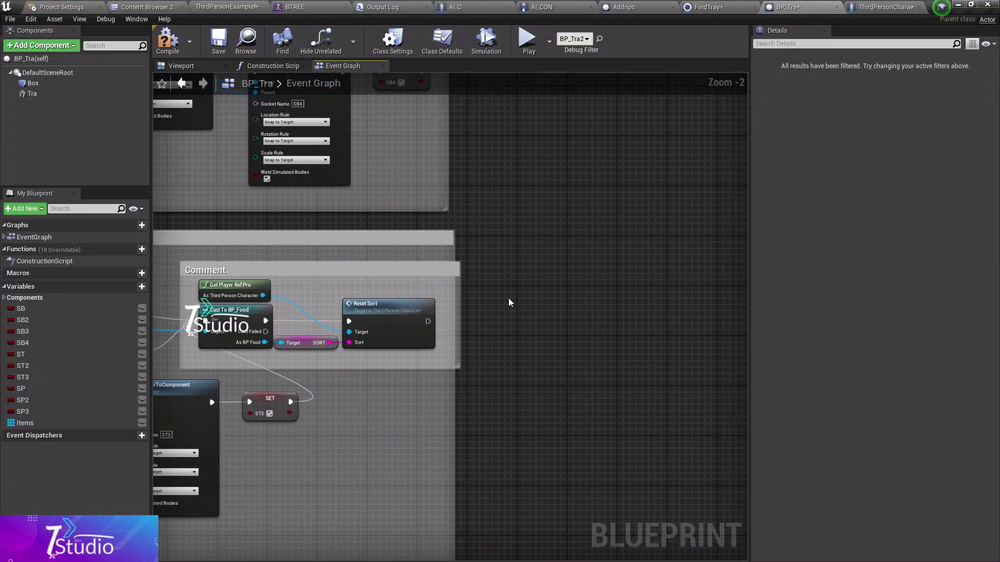
left_click_drag(505, 333, 344, 332)
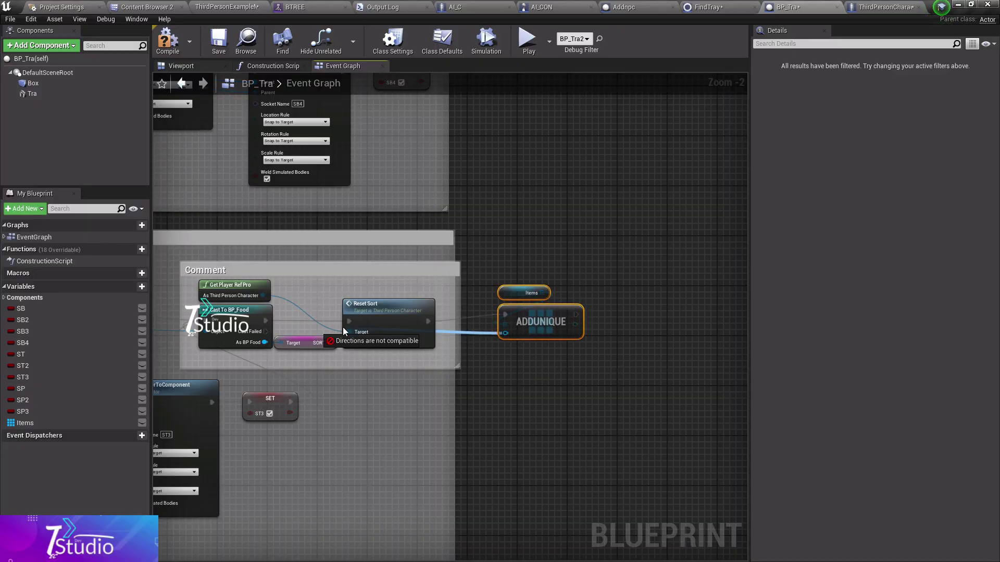
scroll(262, 348, "down", 3)
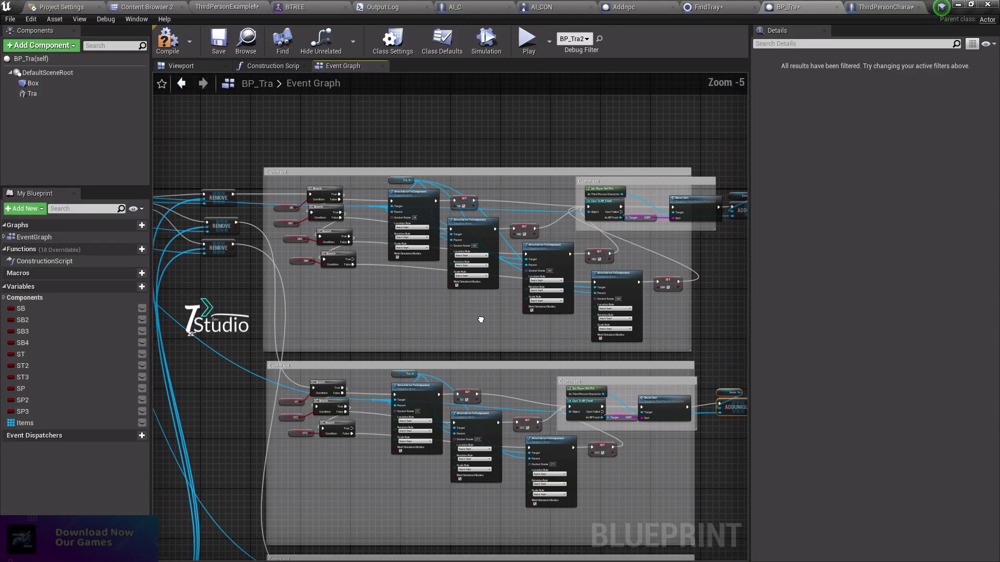
scroll(562, 269, "up", 3)
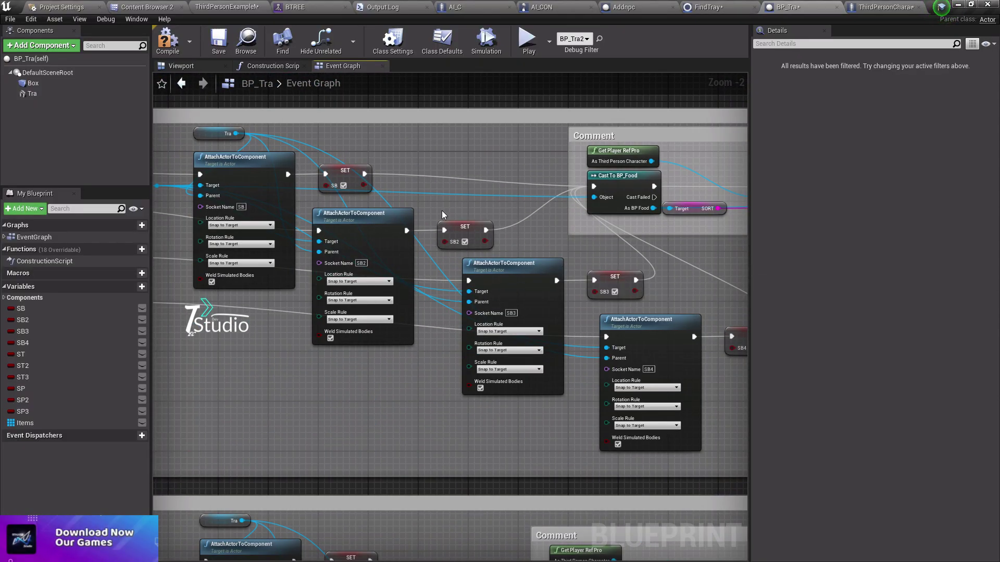
right_click_drag(441, 211, 508, 223)
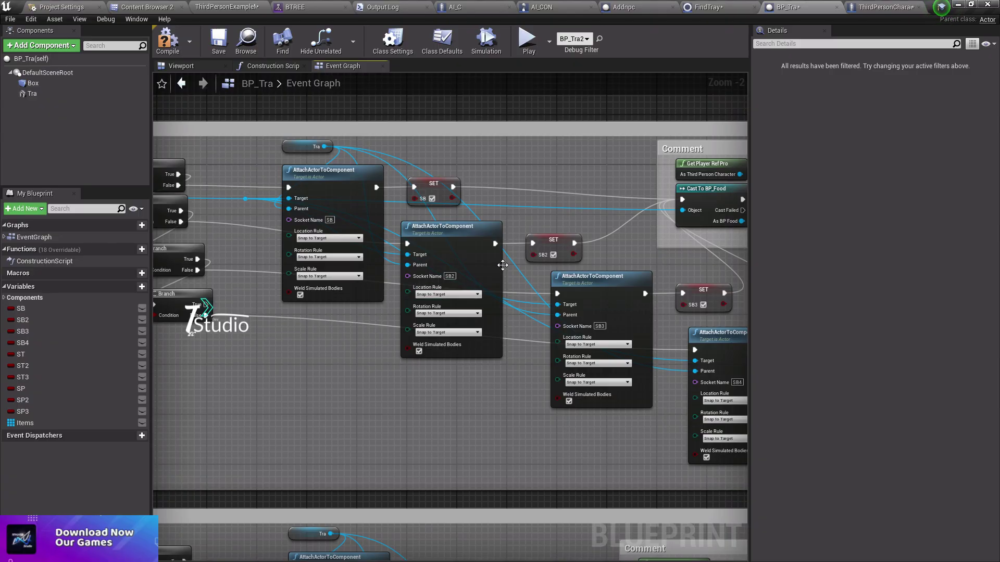
scroll(661, 365, "down", 3)
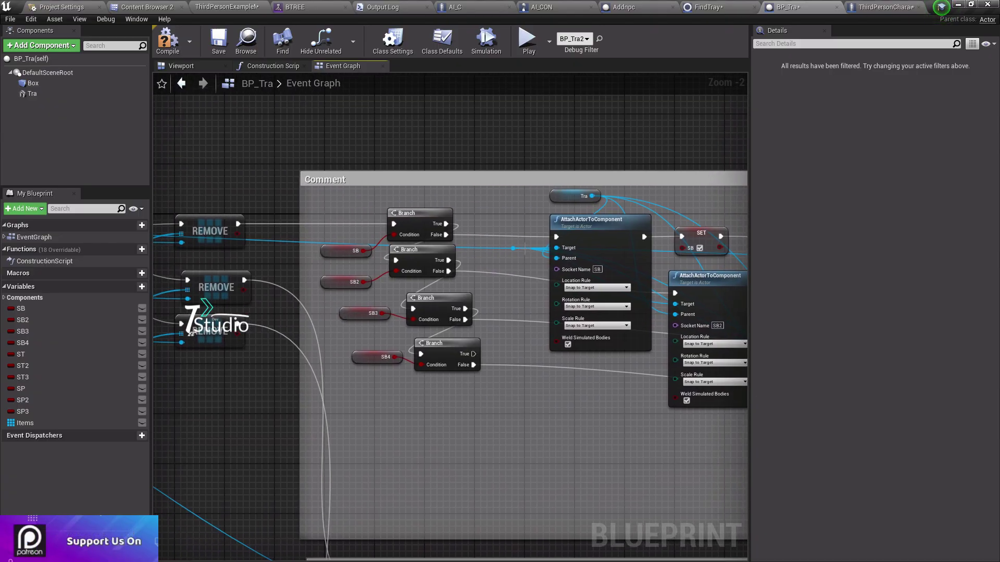
scroll(336, 228, "up", 3)
right_click_drag(615, 331, 343, 278)
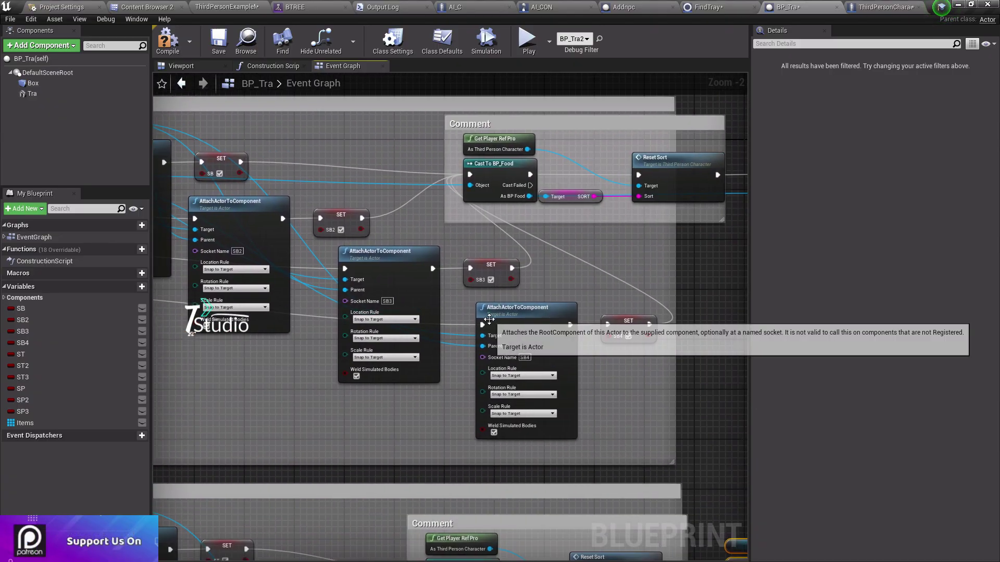
mouse_move(486, 315)
right_mouse_down()
mouse_move(305, 293)
mouse_move(291, 20)
right_mouse_up()
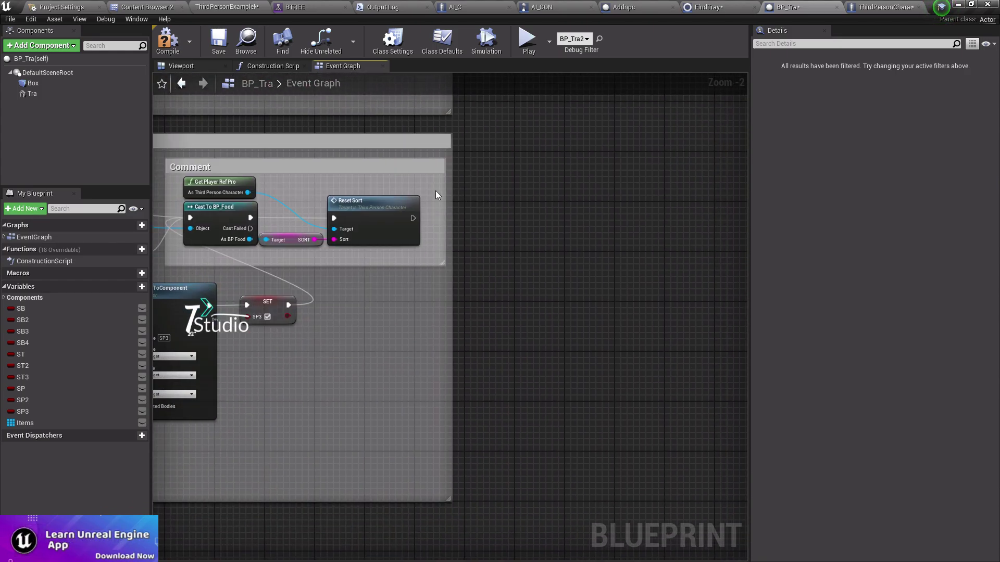
- Move Items and ADDUNIQUE beside Reset Sort, rewire execution and Items into ADDUNIQUE, and save BP_Tra
mouse_move(552, 213)
left_mouse_down()
mouse_move(497, 206)
mouse_move(416, 218)
mouse_move(472, 207)
left_mouse_up()
left_click(446, 215)
right_click_drag(312, 238, 495, 247)
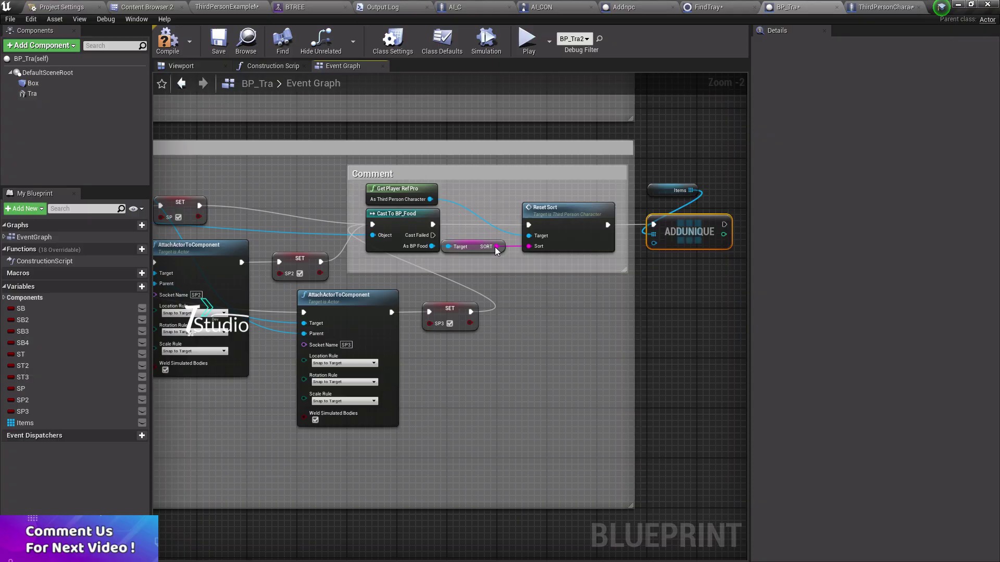
left_click_drag(699, 192, 657, 232)
right_click_drag(406, 234, 344, 219)
left_click_drag(594, 229, 281, 203)
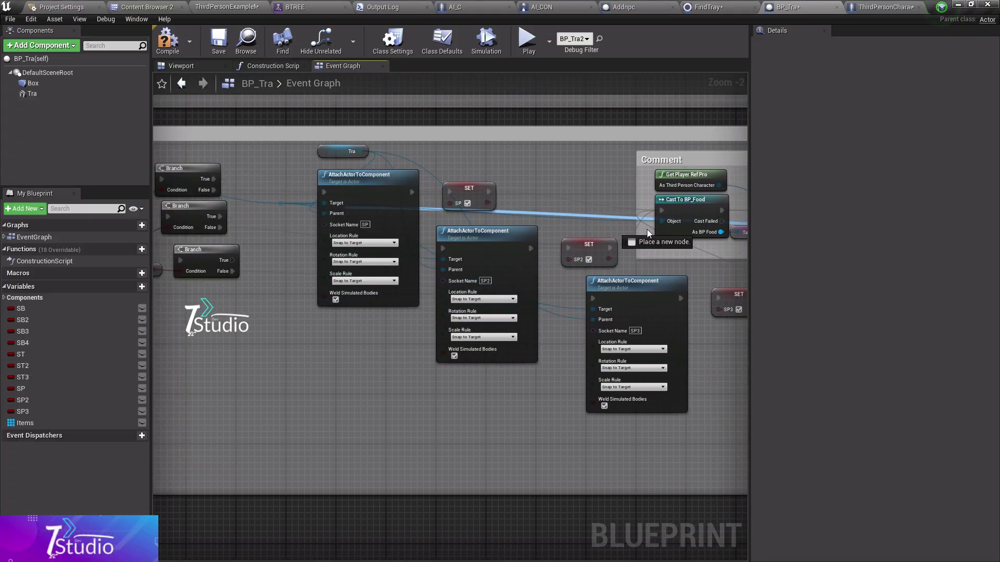
left_click_drag(281, 203, 276, 233)
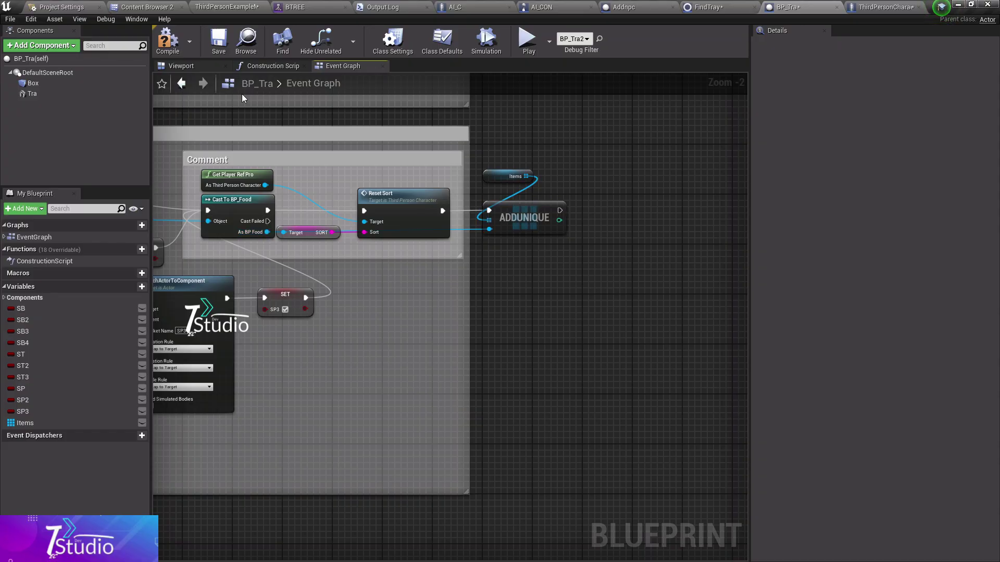
left_click(219, 40)
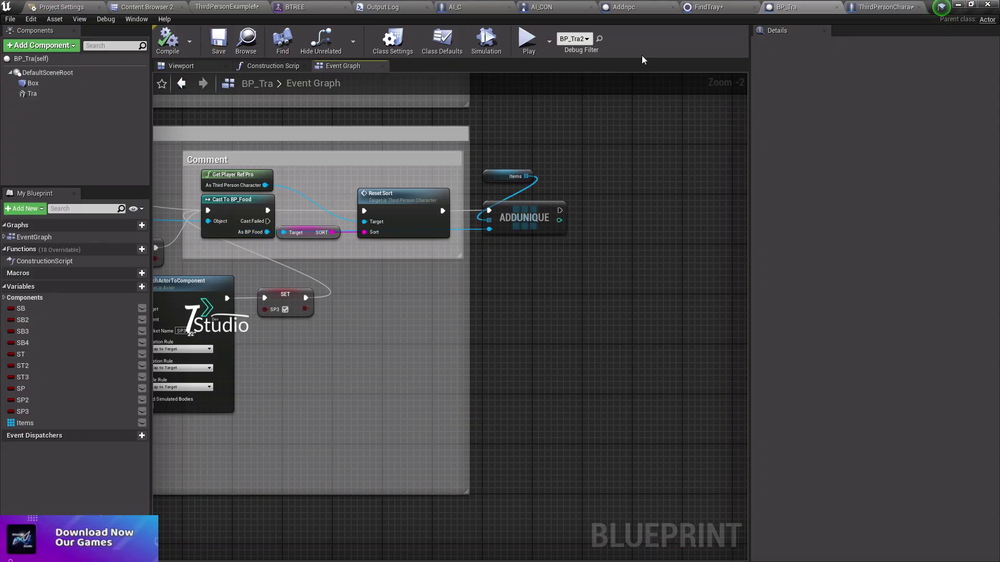
- Save all modified assets, then move to the AI_C blueprint graph
left_click(11, 20)
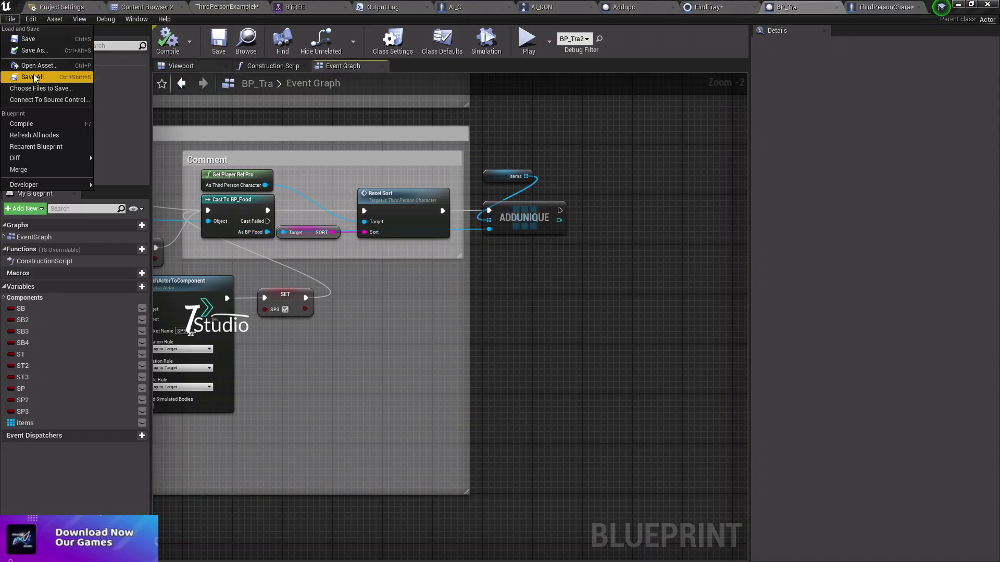
left_click(31, 77)
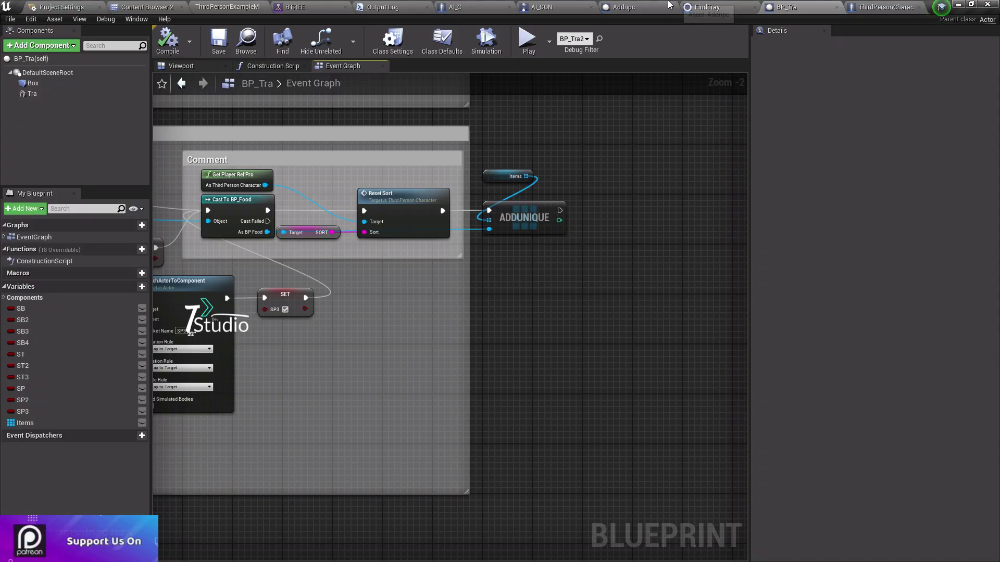
left_click(451, 6)
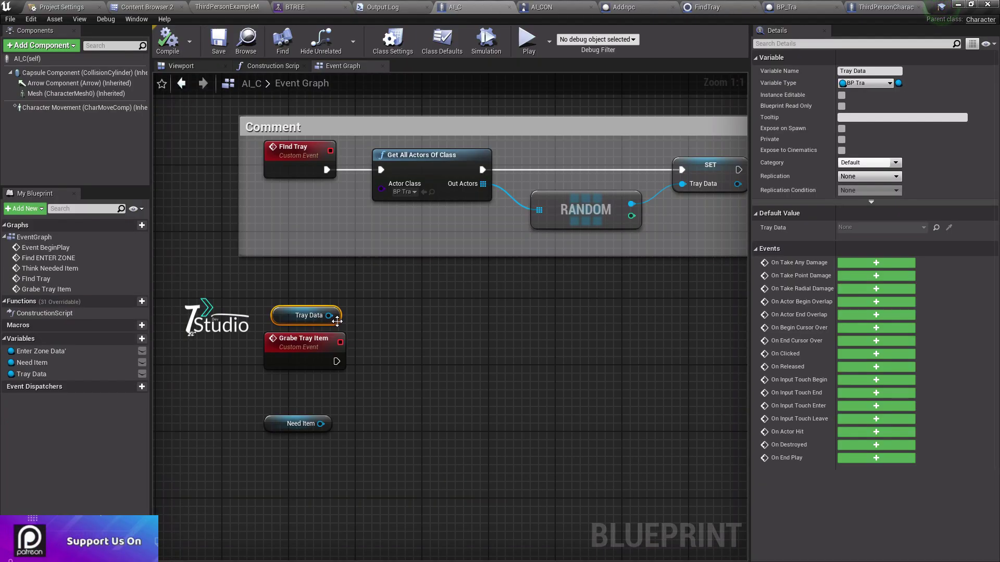
left_click_drag(328, 315, 407, 293)
type("ietms")
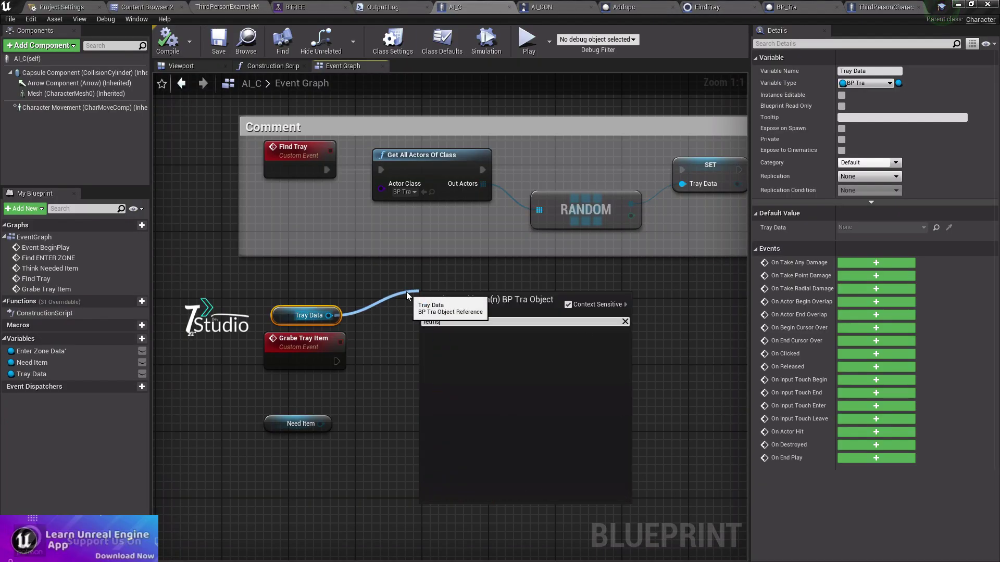
left_click(180, 30)
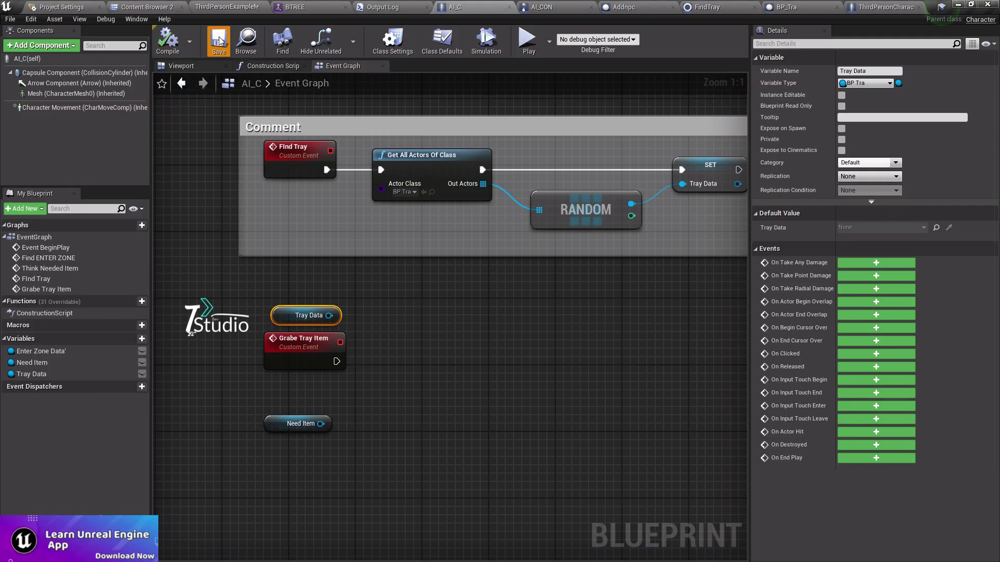
left_click(822, 6)
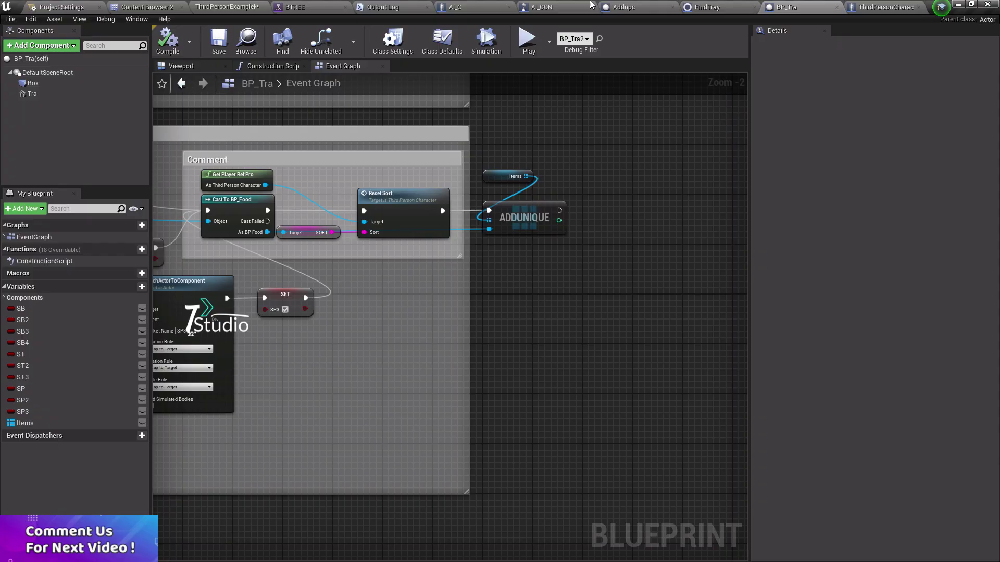
left_click(509, 5)
- Get the tray's Items array and loop over it with For Each Loop when Grabe Tray Item fires
mouse_move(417, 320)
left_mouse_down()
mouse_move(309, 328)
mouse_move(395, 304)
left_mouse_up()
type("te")
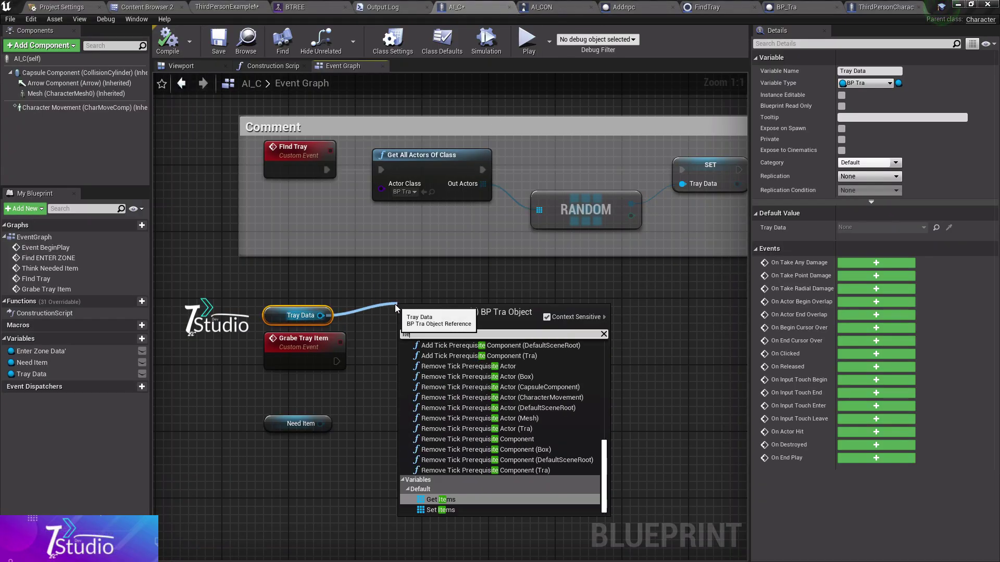
type("ms")
left_click(455, 365)
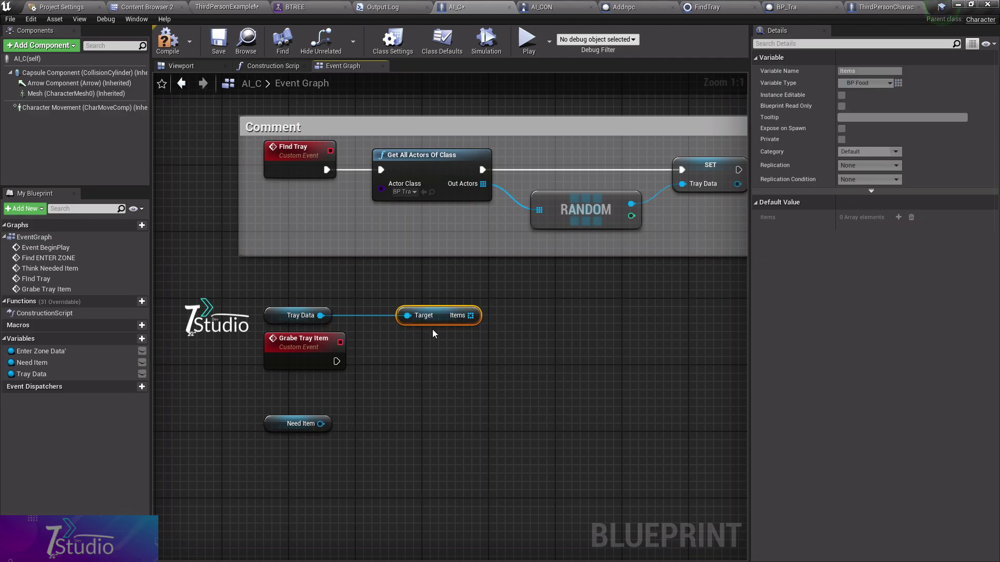
mouse_move(434, 315)
left_mouse_down()
mouse_move(391, 316)
mouse_move(459, 320)
left_mouse_up()
type("for each")
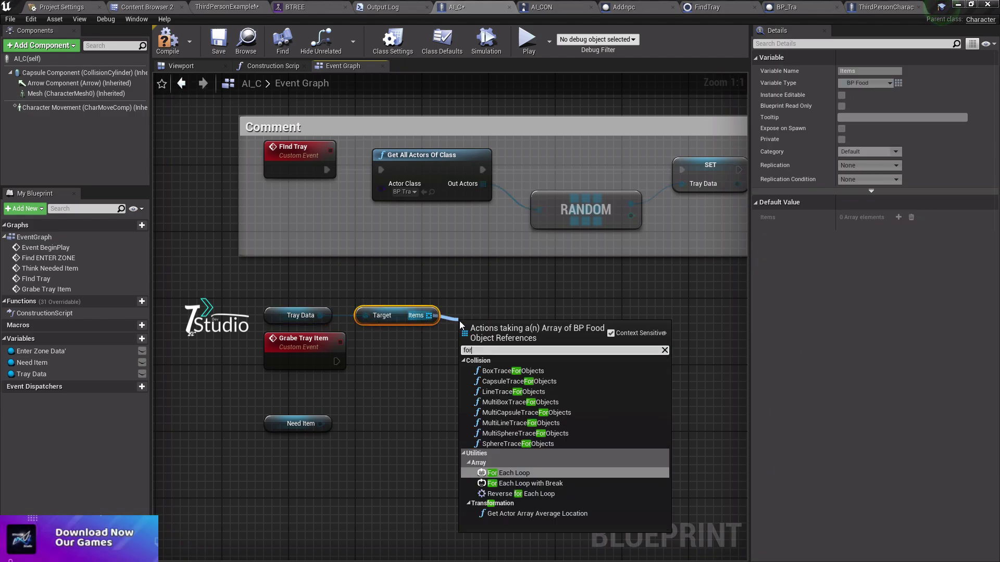
key("Return")
mouse_move(336, 362)
left_mouse_down()
mouse_move(464, 345)
mouse_move(412, 364)
left_mouse_up()
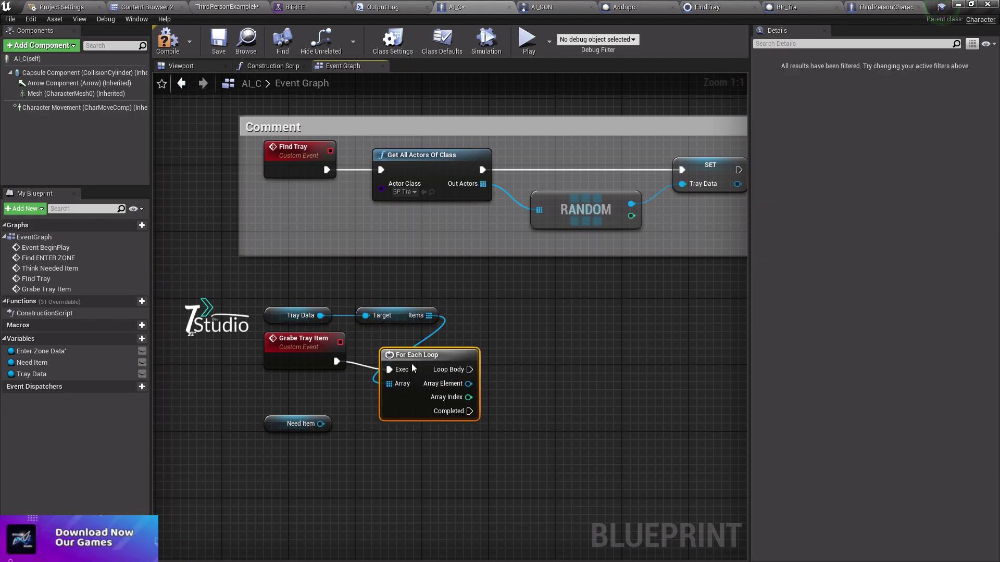
- Compare each array element with Need Item and drive a Branch from the result on every pass
left_click_drag(320, 423, 491, 448)
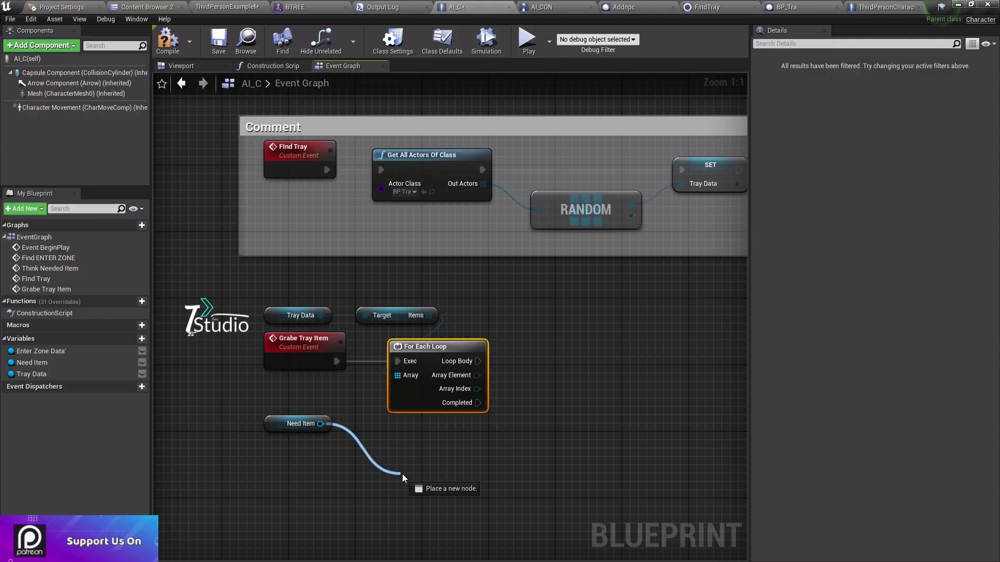
left_click_drag(477, 375, 520, 371)
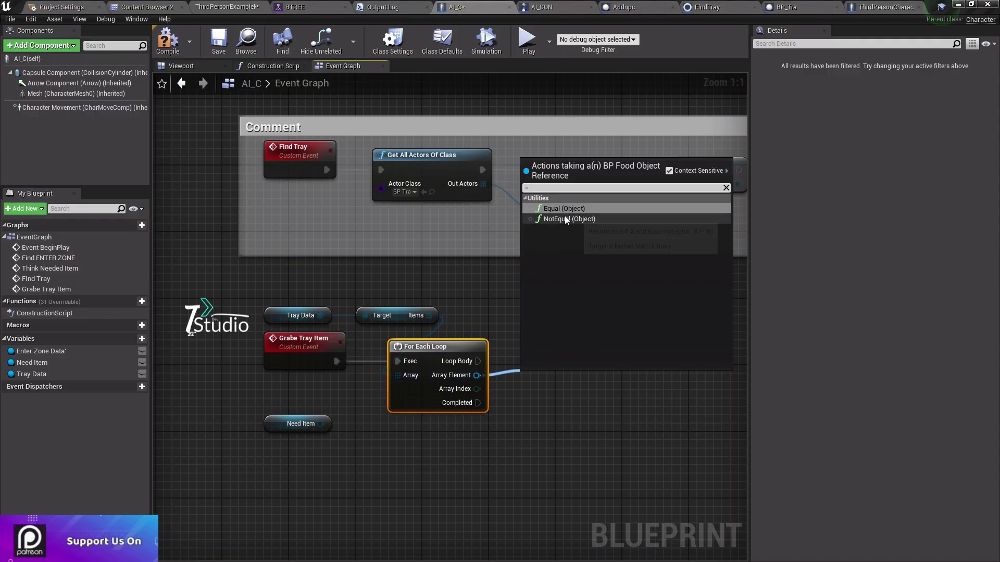
left_click(564, 209)
mouse_move(531, 394)
left_mouse_down()
mouse_move(315, 428)
mouse_move(463, 432)
left_mouse_up()
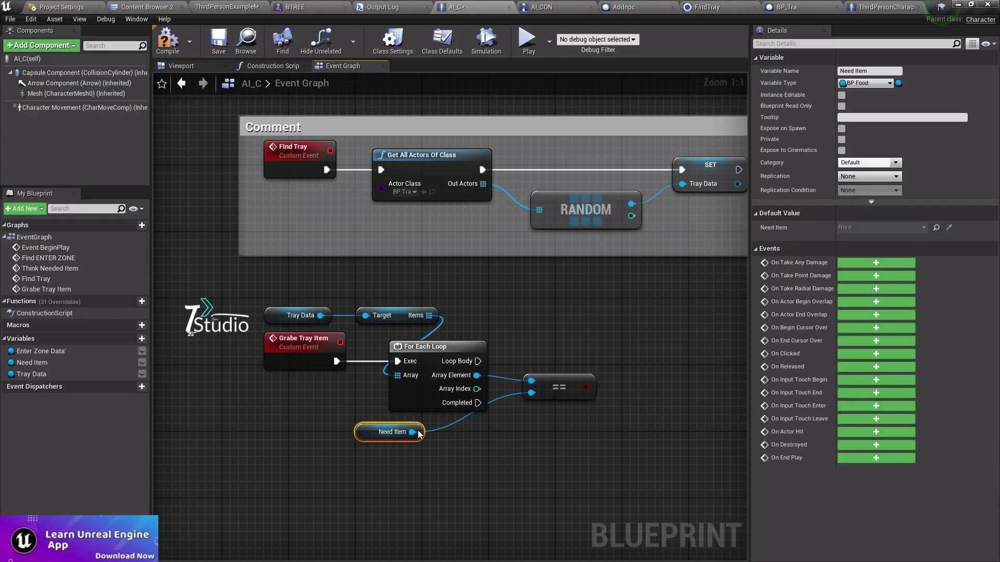
mouse_move(588, 388)
left_mouse_down()
mouse_move(542, 429)
mouse_move(601, 386)
mouse_move(467, 371)
mouse_move(478, 361)
left_mouse_up()
left_click(592, 350)
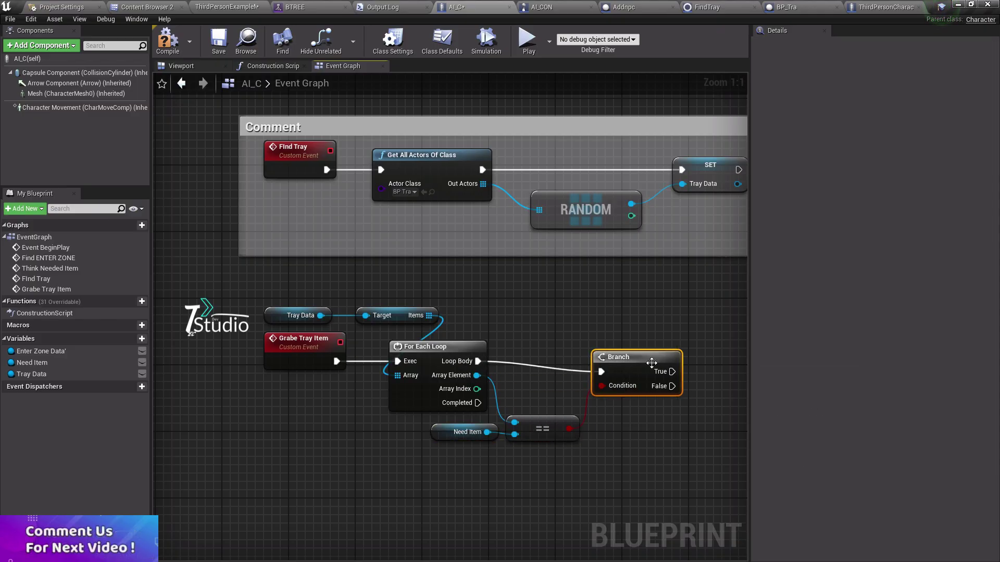
right_click_drag(478, 361, 377, 344)
- Add a REMOVE node for Items, run on Branch true, tidy its wire with a reroute, and save AI_C
left_click_drag(328, 299, 437, 281)
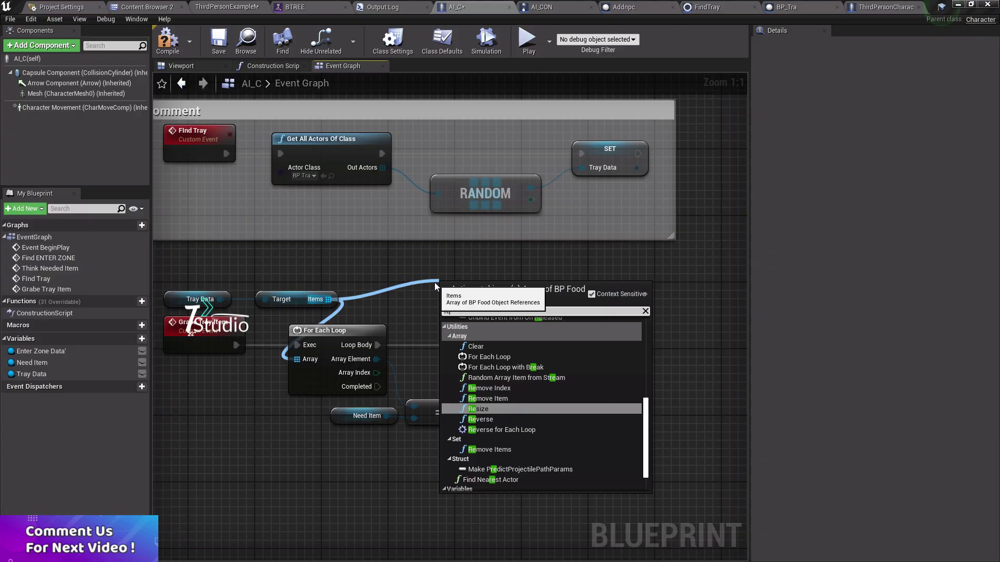
type("remove")
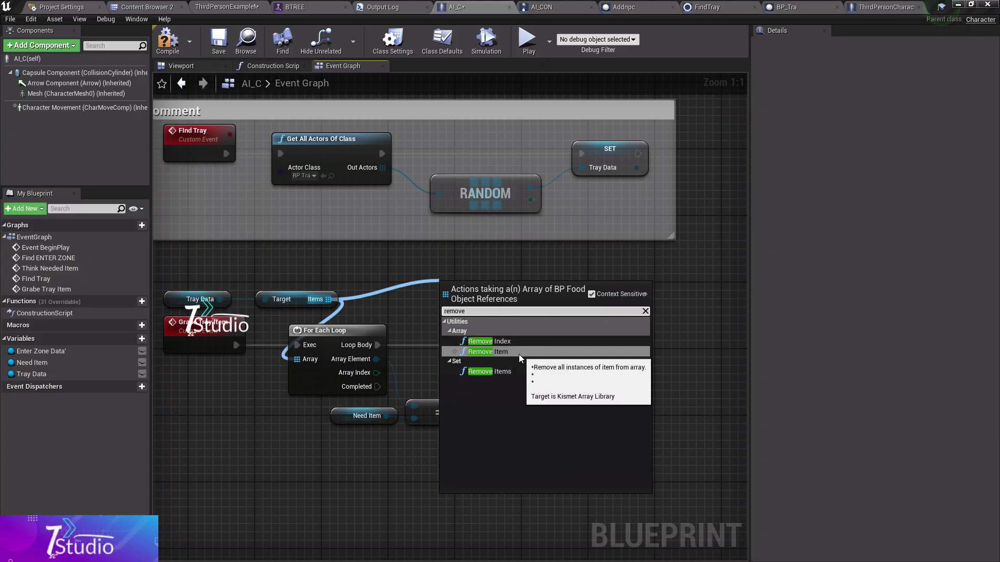
left_click(519, 352)
left_click_drag(484, 304, 654, 373)
left_click_drag(576, 345, 614, 361)
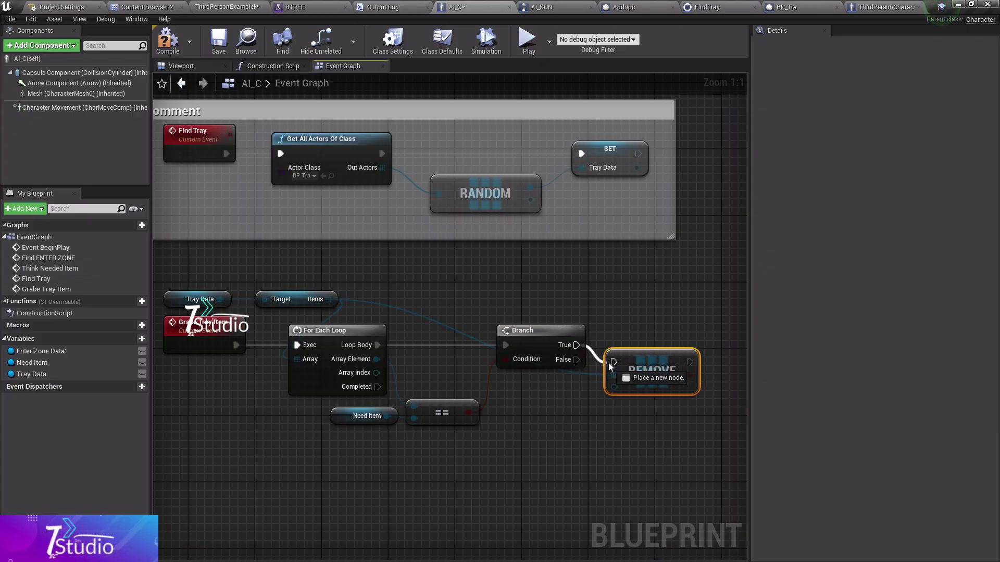
double_click(421, 314)
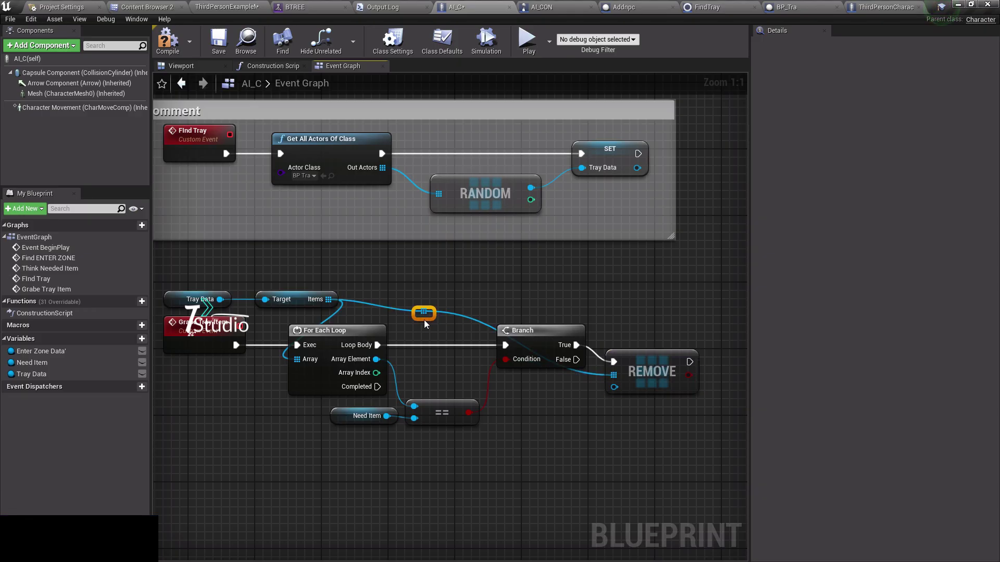
mouse_move(422, 314)
left_mouse_down()
mouse_move(414, 337)
mouse_move(432, 388)
left_mouse_up()
left_click(615, 361, "alt")
left_click_drag(625, 372, 625, 424)
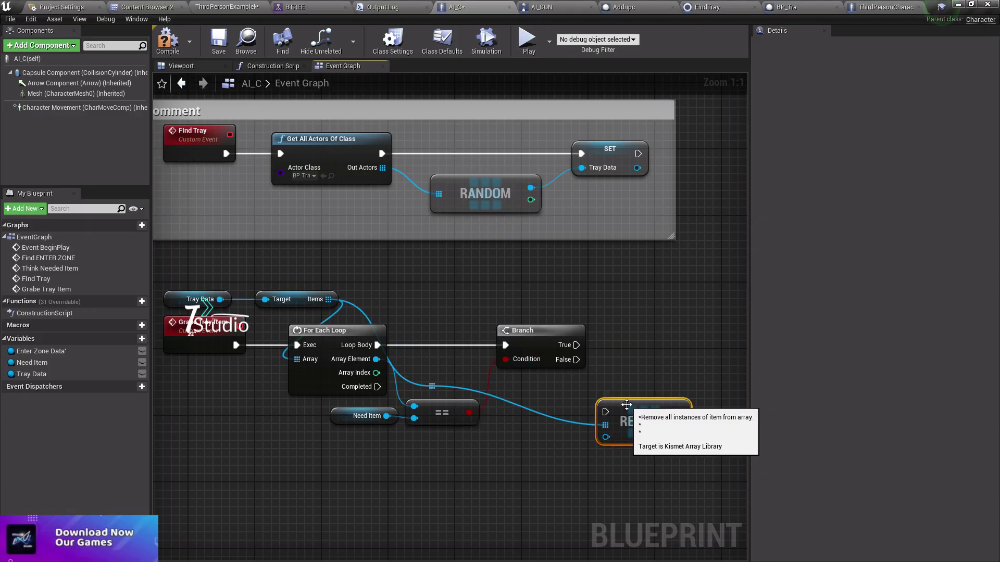
right_click_drag(651, 468, 490, 471)
left_click(219, 42)
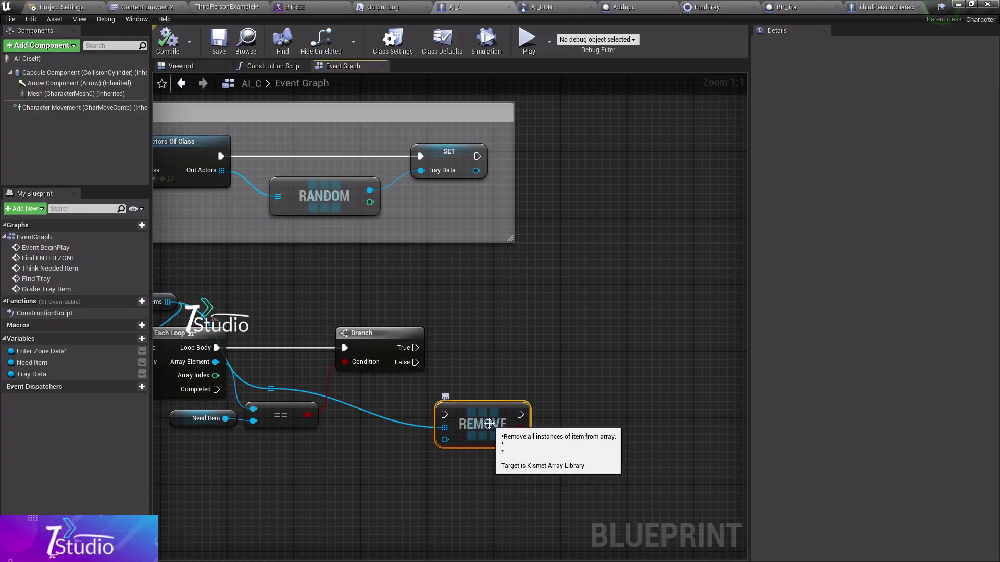
- Wire Branch True into REMOVE and route the loop's Array Element through a reroute into REMOVE's item input
mouse_move(415, 347)
left_mouse_down()
mouse_move(447, 415)
mouse_move(402, 382)
left_mouse_up()
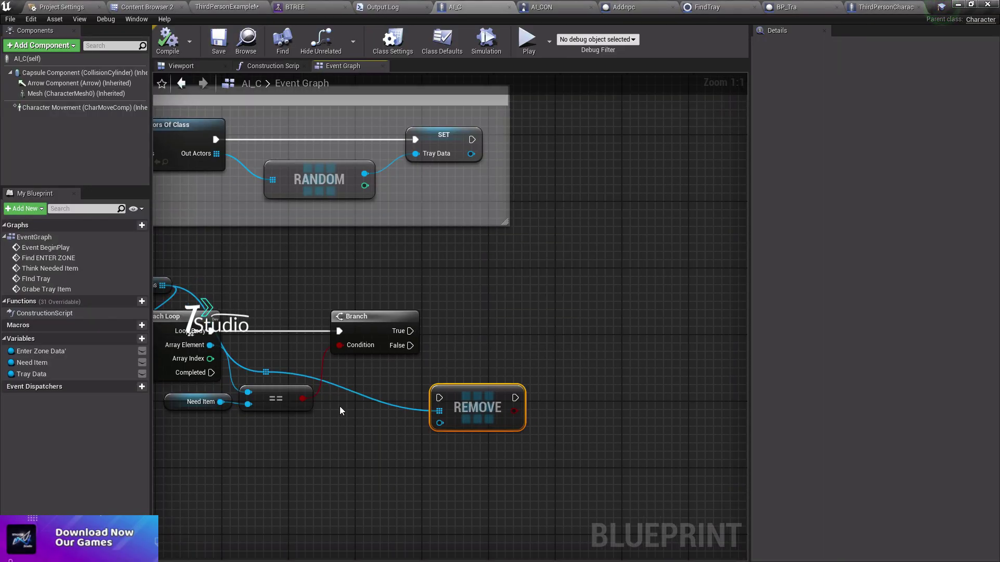
left_click_drag(469, 408, 477, 341)
left_click_drag(365, 316, 373, 316)
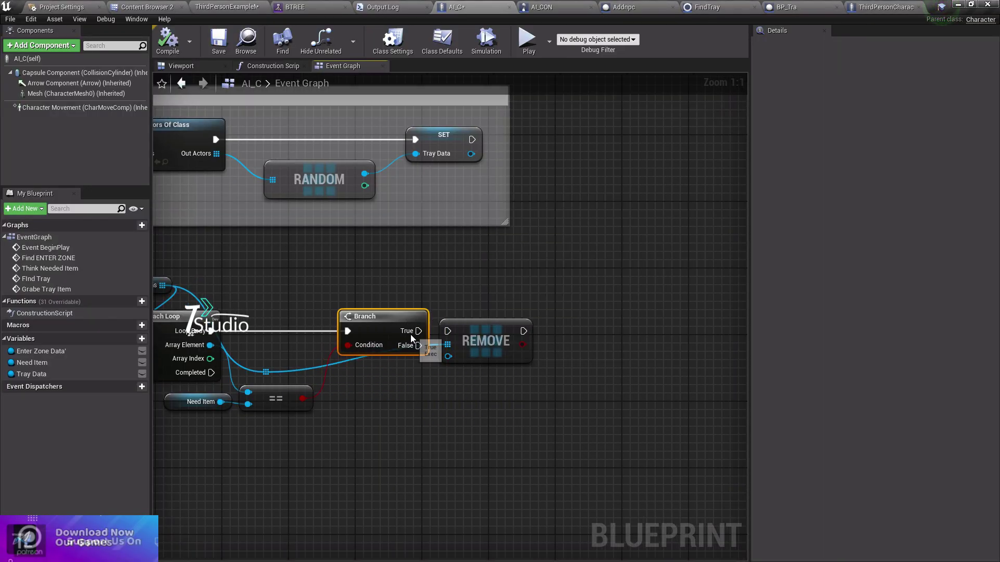
right_click_drag(276, 400, 403, 364)
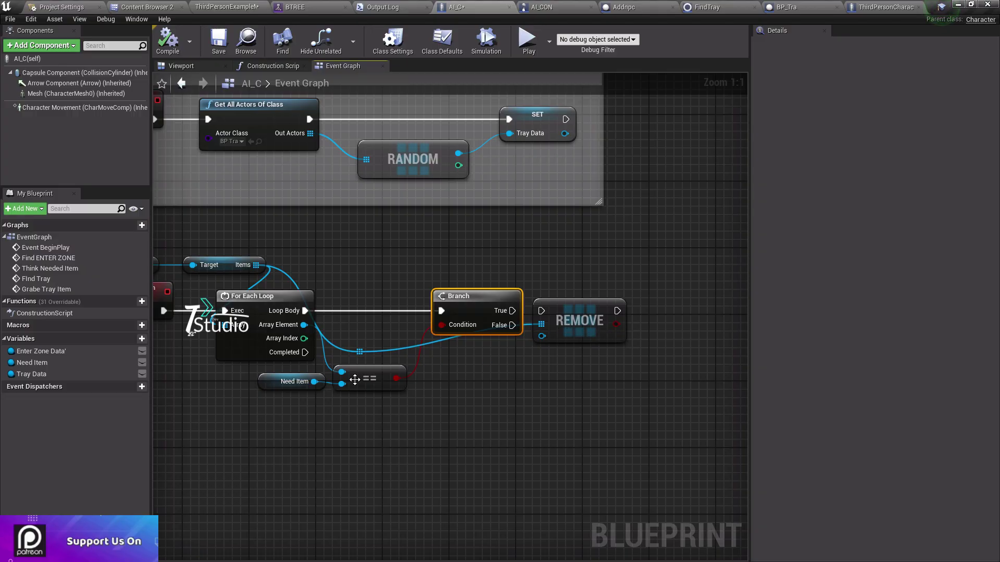
mouse_move(250, 365)
left_mouse_down()
mouse_move(411, 395)
mouse_move(438, 442)
left_mouse_up()
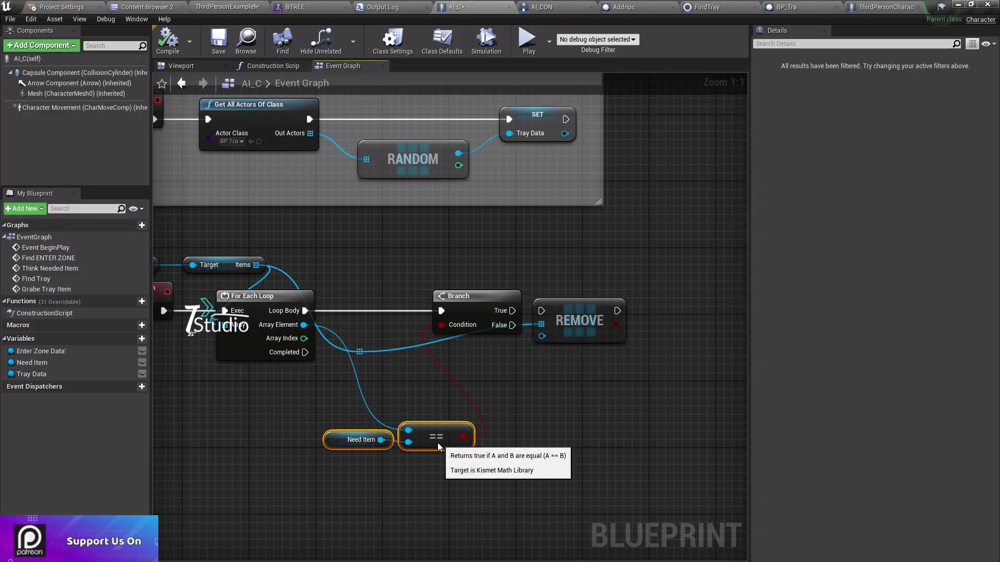
double_click(358, 379)
left_click_drag(359, 379, 542, 336)
left_click_drag(571, 328, 586, 343)
left_click_drag(512, 311, 558, 328)
right_click_drag(563, 329, 504, 290)
- Add a DestroyActor node whose Target is the same array element reroute
mouse_move(300, 337)
left_mouse_down()
mouse_move(622, 356)
mouse_move(677, 314)
mouse_move(640, 271)
left_mouse_up()
type("destroy")
left_click(678, 291)
double_click(610, 344)
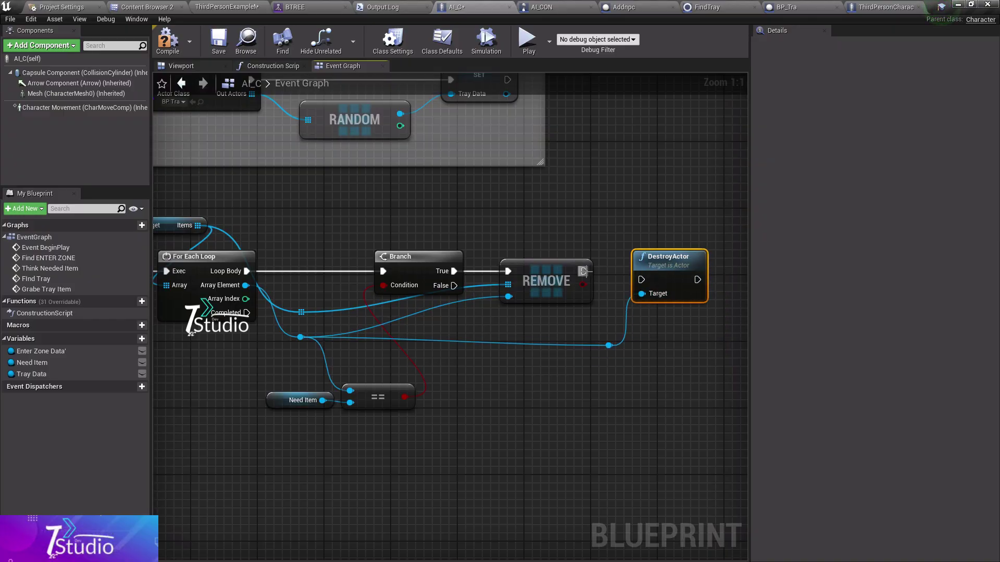
right_click_drag(598, 250, 387, 248)
left_click_drag(495, 257, 637, 280)
- Add a second Branch after REMOVE, tidy the Need Item and == nodes, and compile AI_C
left_click(415, 264)
mouse_move(374, 284)
left_mouse_down()
mouse_move(451, 313)
mouse_move(423, 299)
mouse_move(447, 262)
mouse_move(614, 308)
mouse_move(574, 304)
mouse_move(558, 255)
mouse_move(399, 344)
mouse_move(513, 338)
left_mouse_up()
right_click_drag(513, 338, 470, 339)
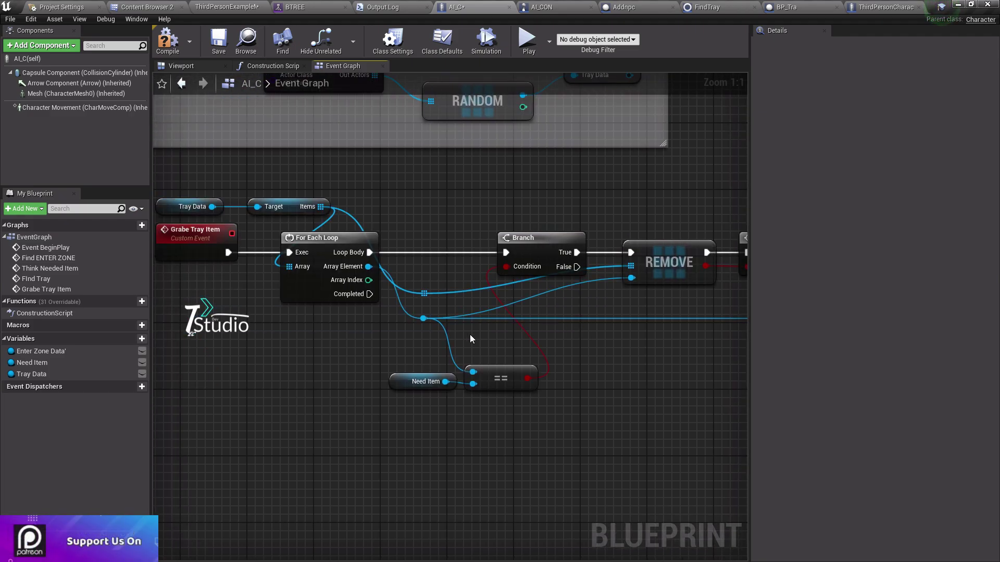
left_click_drag(470, 339, 395, 388)
left_click_drag(503, 378, 476, 354)
right_click_drag(532, 216, 251, 233)
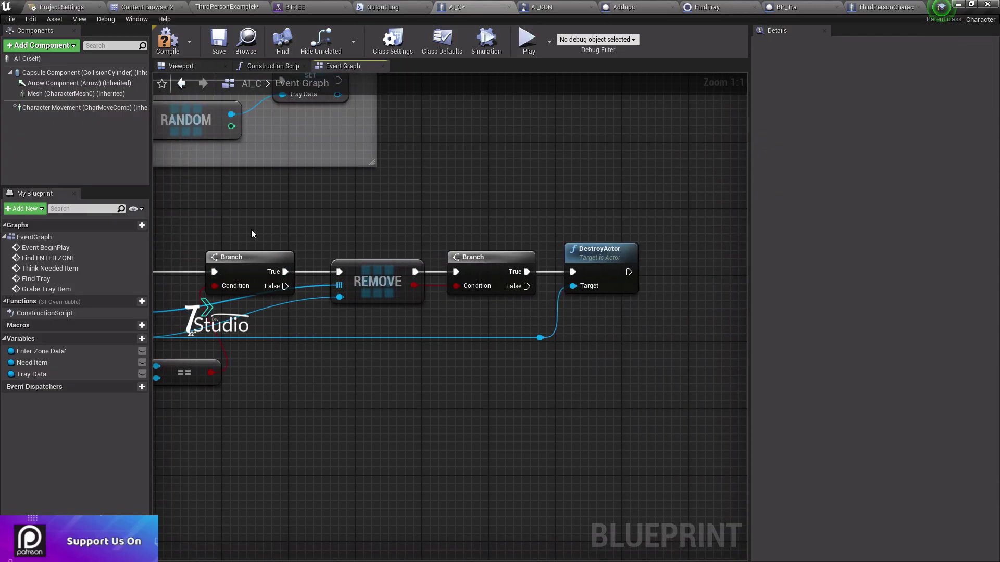
left_click(174, 54)
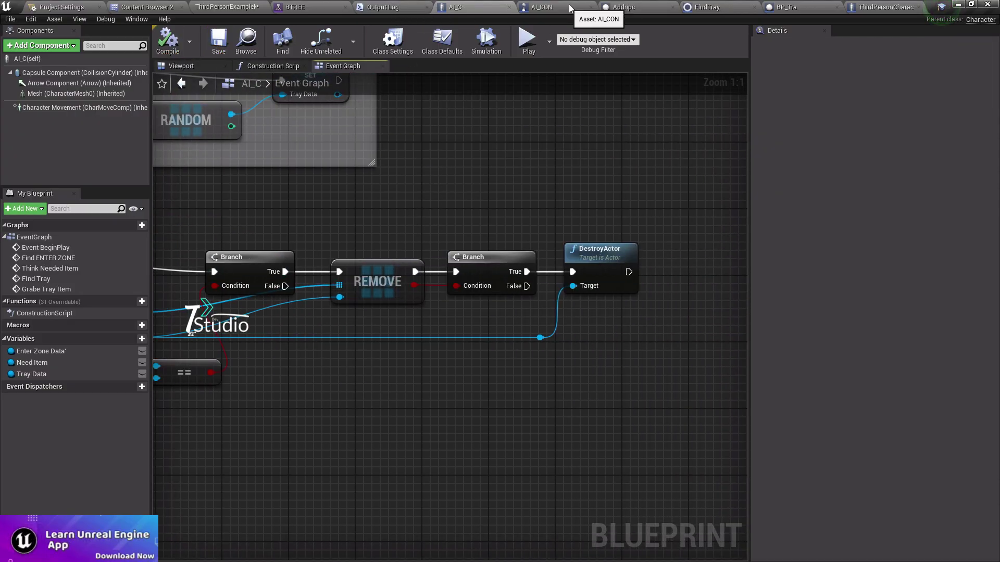
- In BP_Tra's Event Graph, review the SET, three AttachActorToComponent rows and ADDUNIQUE nodes
right_click_drag(527, 254, 527, 238)
left_click(785, 7)
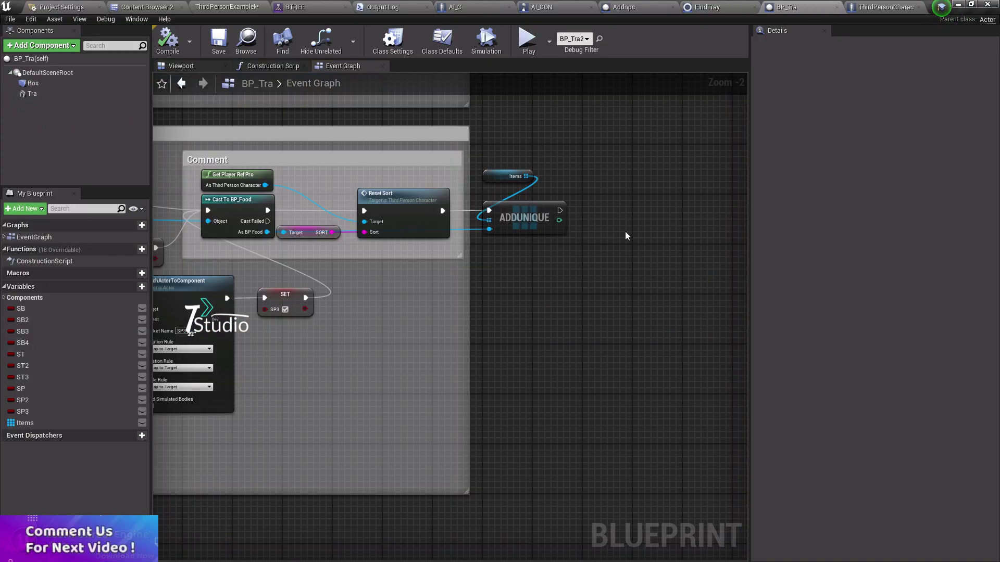
scroll(388, 258, "up", 4)
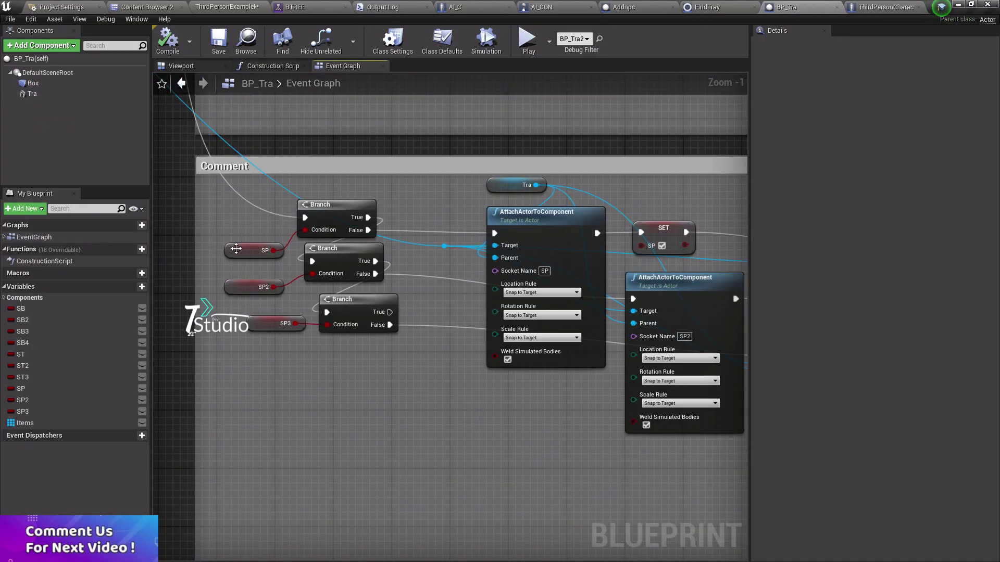
mouse_move(236, 249)
right_mouse_down()
mouse_move(183, 264)
mouse_move(270, 282)
right_mouse_up()
right_click_drag(488, 364, 477, 359)
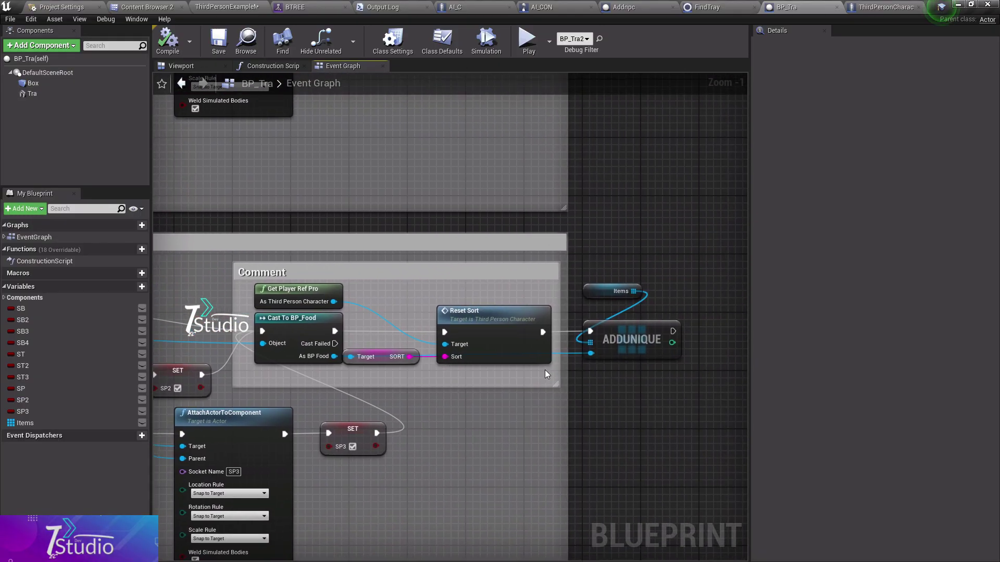
right_click_drag(544, 370, 626, 369)
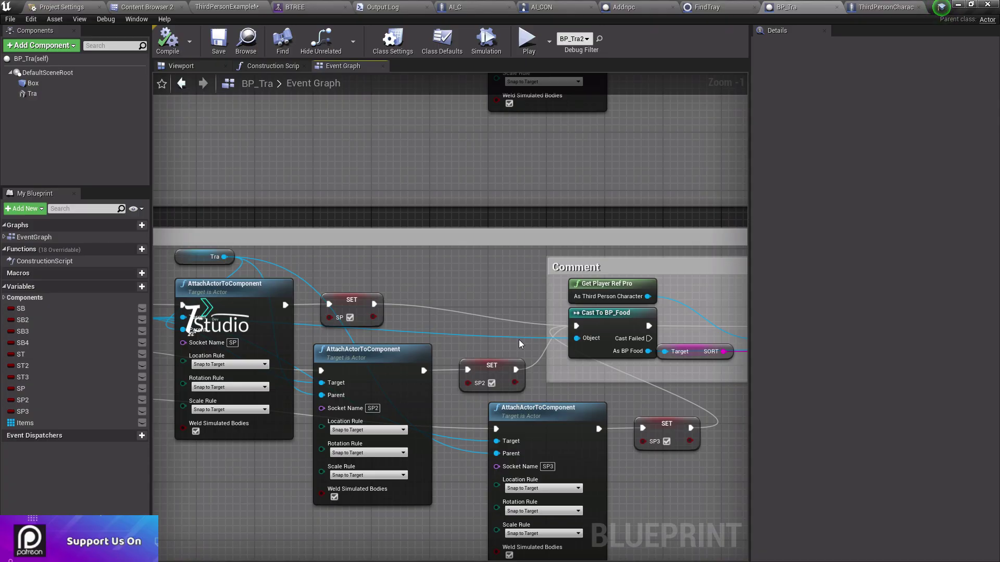
right_click_drag(462, 474, 425, 543)
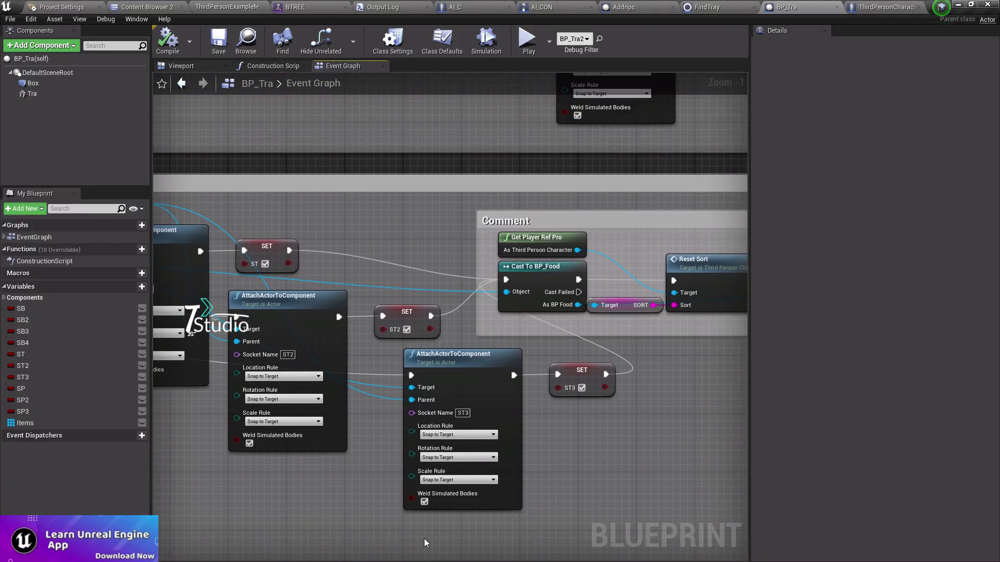
mouse_move(507, 319)
right_mouse_down()
mouse_move(586, 354)
mouse_move(205, 271)
mouse_move(276, 173)
mouse_move(663, 118)
mouse_move(524, 342)
mouse_move(445, 160)
right_mouse_up()
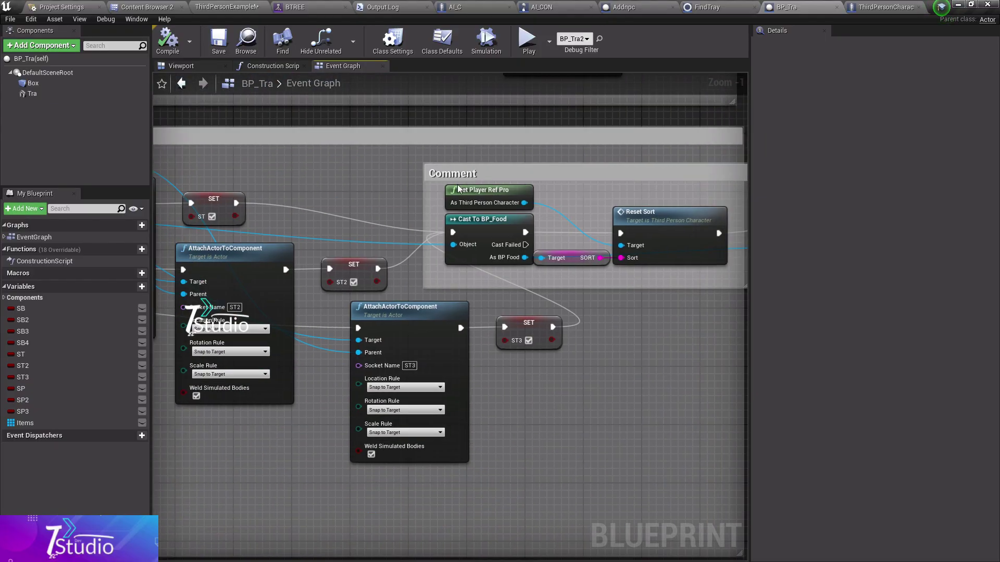
- Move the SORT getter and inspect Reset Sort's definition in ThirdPersonCharacter
left_click(572, 259)
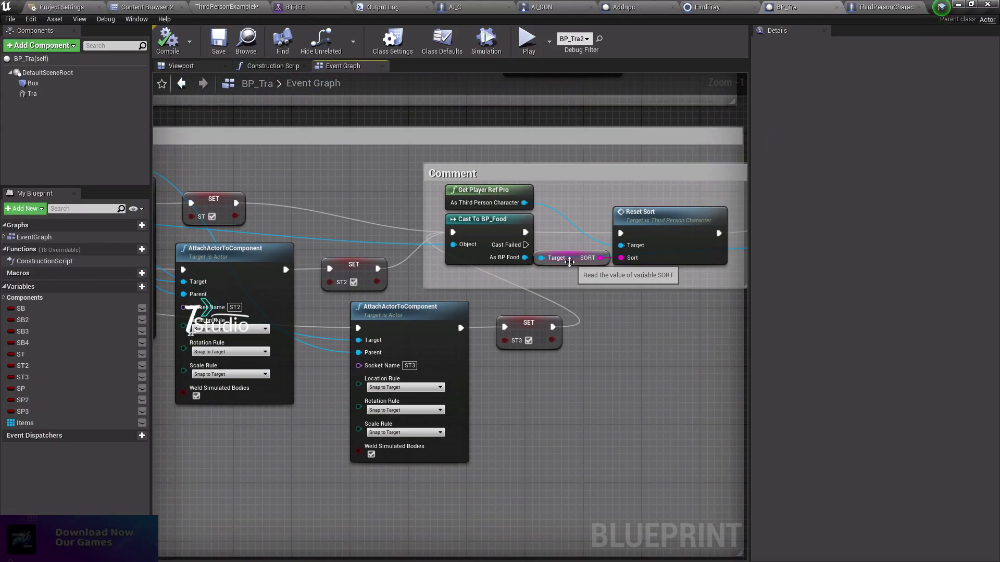
left_click_drag(572, 258, 573, 288)
double_click(646, 214)
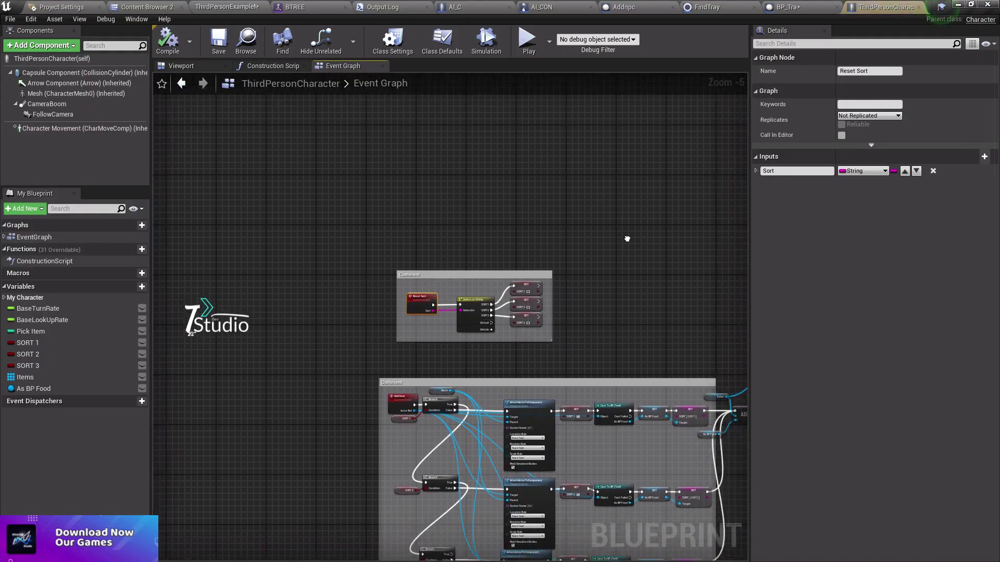
scroll(317, 104, "down", 3)
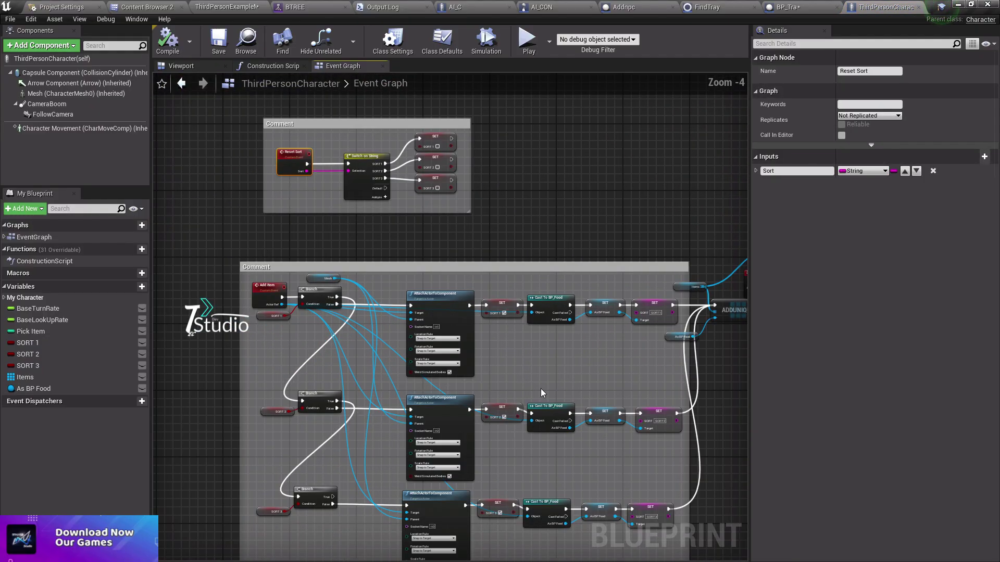
right_click_drag(396, 291, 320, 195)
- Back in BP_Tra, review the Branch nodes, Cast To BP_Food and Reset Sort node
left_click(788, 6)
scroll(636, 145, "down", 2)
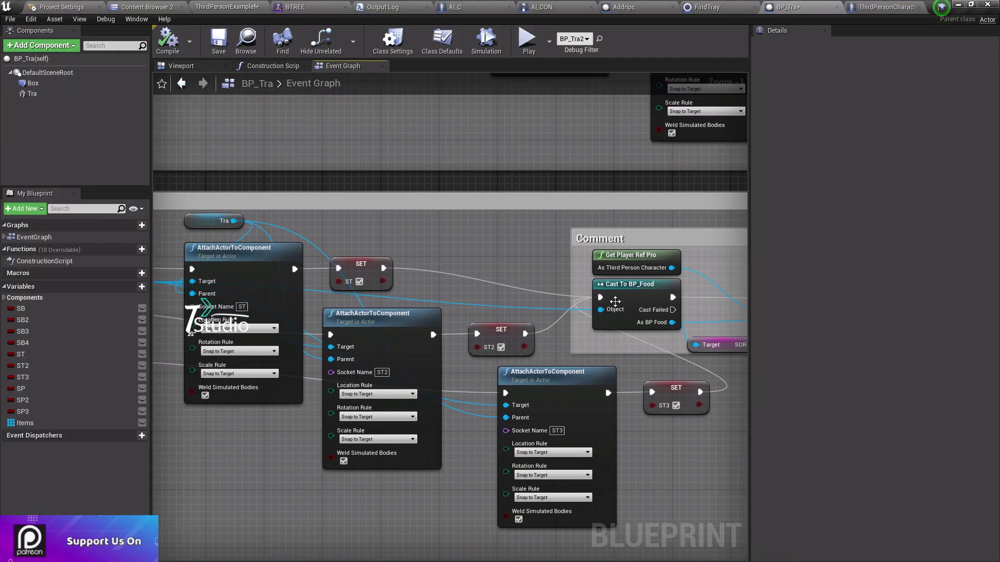
mouse_move(573, 209)
right_mouse_down()
mouse_move(370, 250)
mouse_move(214, 221)
right_mouse_up()
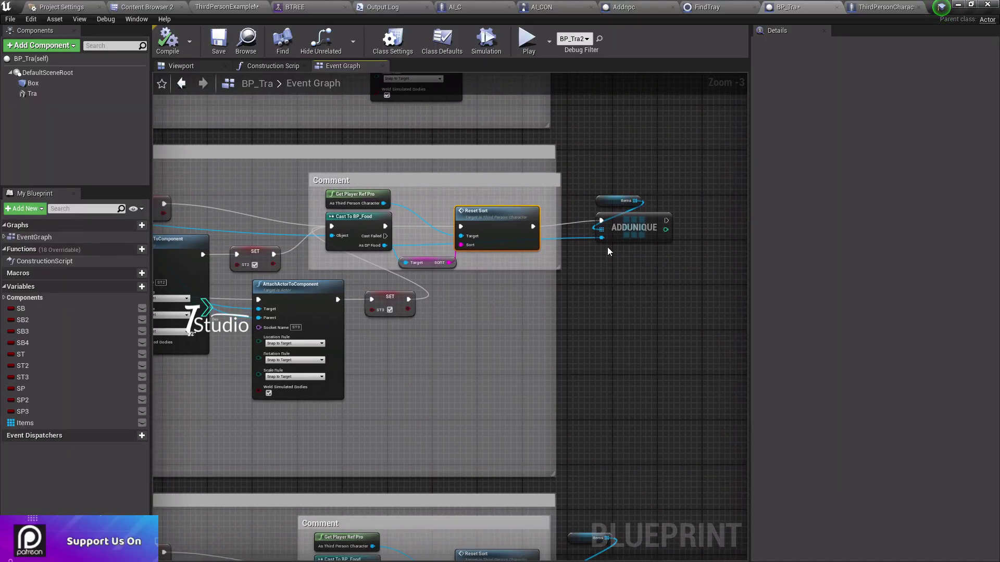
mouse_move(201, 265)
right_mouse_down()
mouse_move(540, 314)
mouse_move(296, 292)
right_mouse_up()
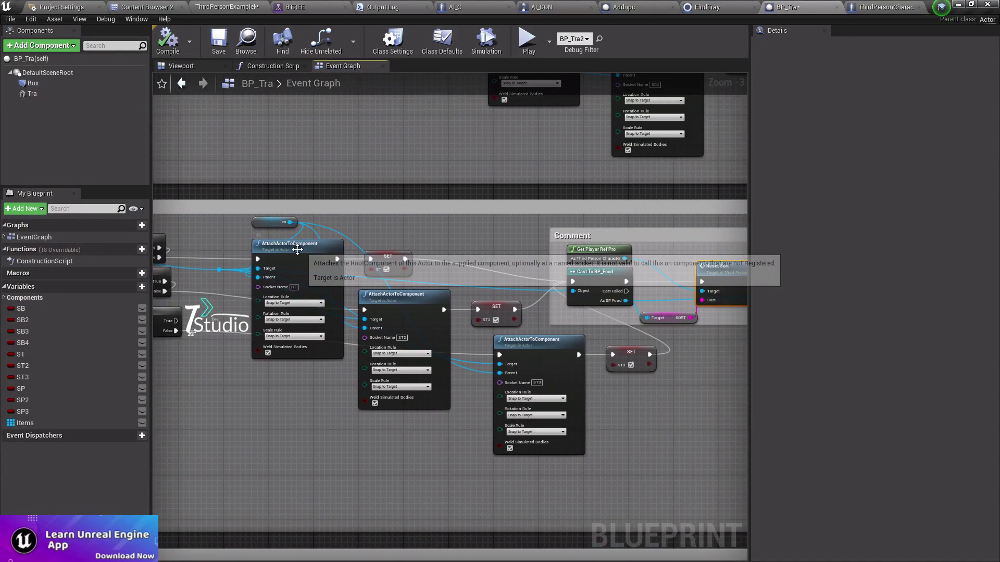
scroll(297, 284, "up", 2)
scroll(368, 289, "up", 1)
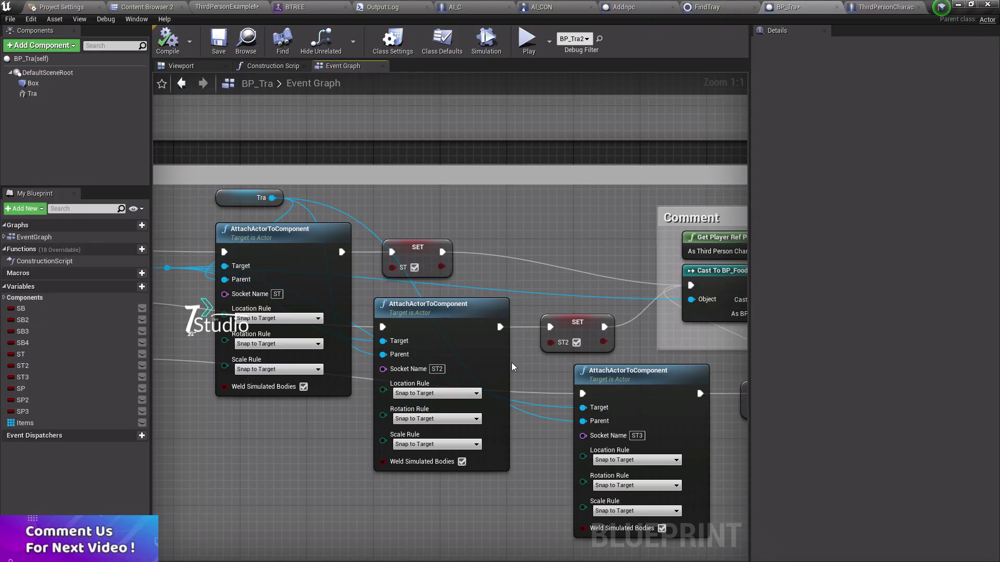
right_click_drag(511, 362, 480, 341)
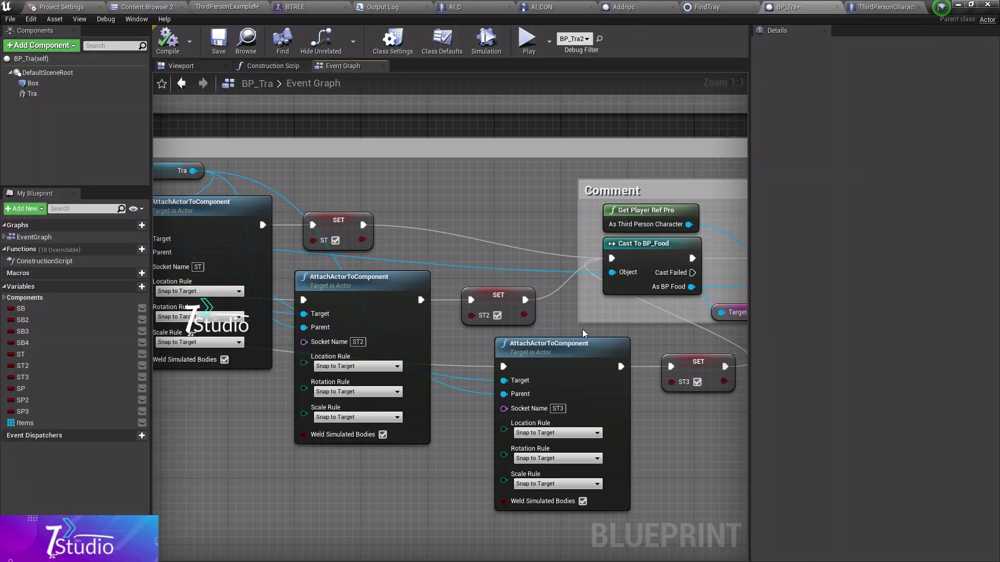
right_click_drag(582, 329, 404, 316)
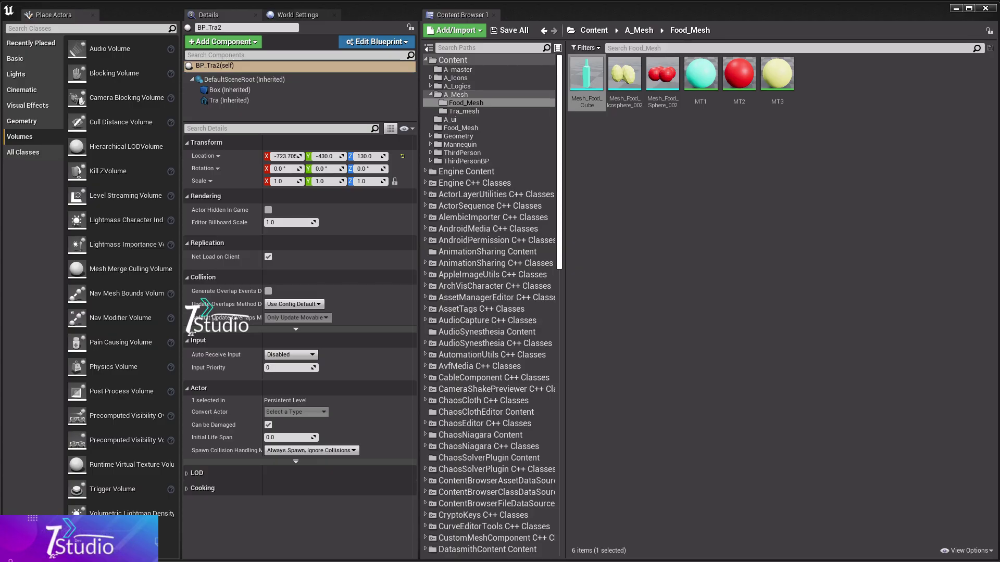
- Deselect the BP_Tra2 actor in the level viewport so the Details panel is empty
key("Escape")
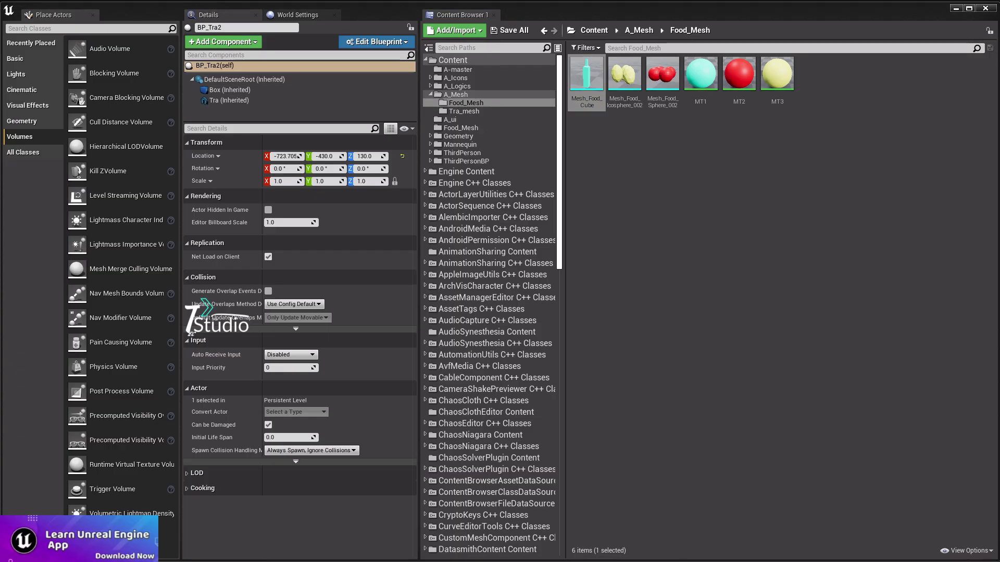
key("Escape")
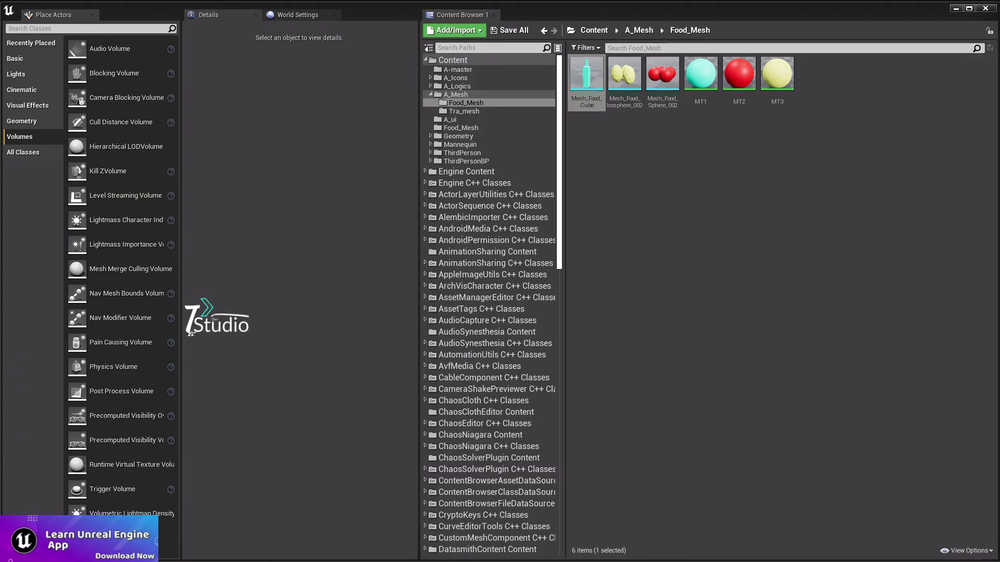